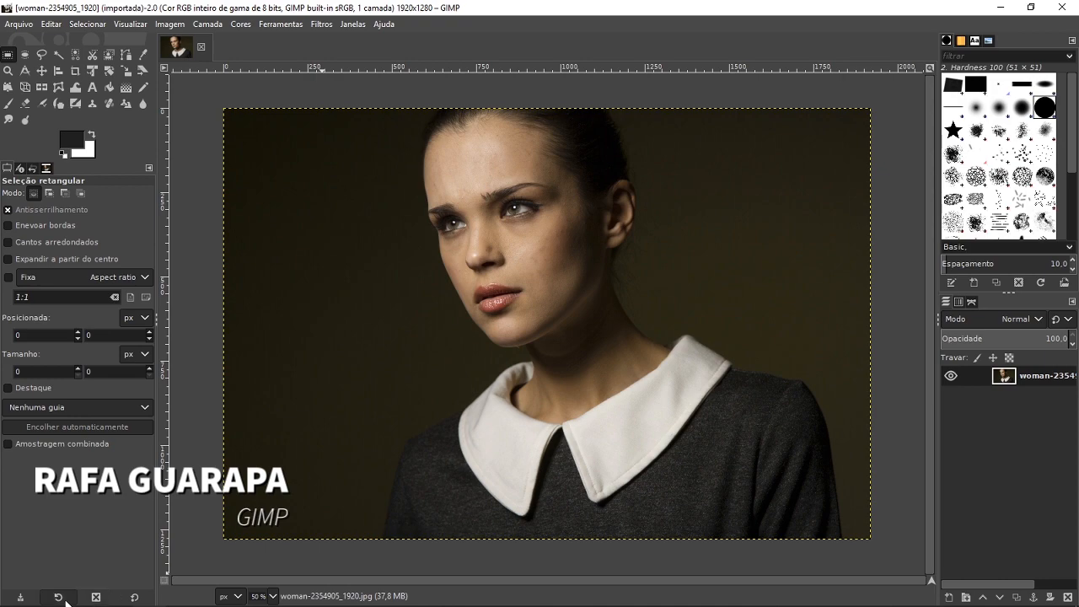
Switch to the Gimp folder in File Explorer and preview the woman-2354905_1920 image before returning to GIMP.
click(83, 597)
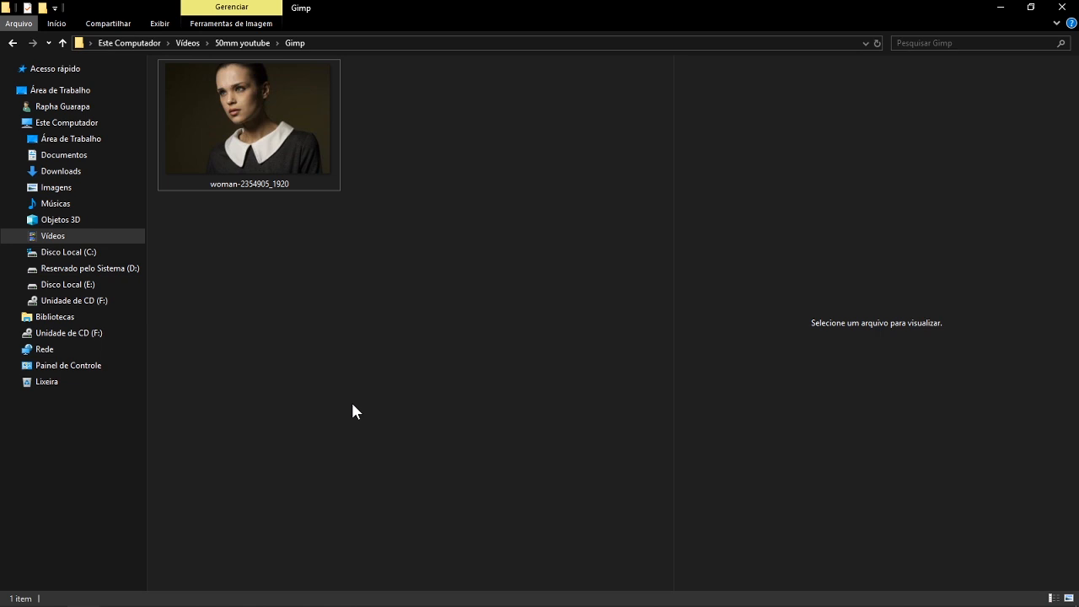
click(307, 182)
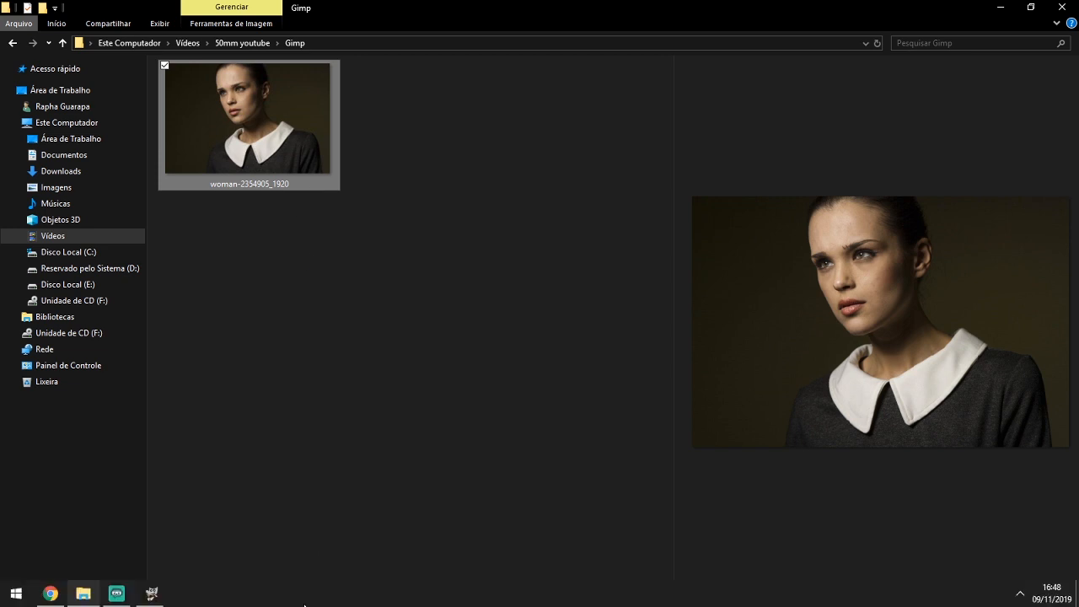
mouse_move(162, 598)
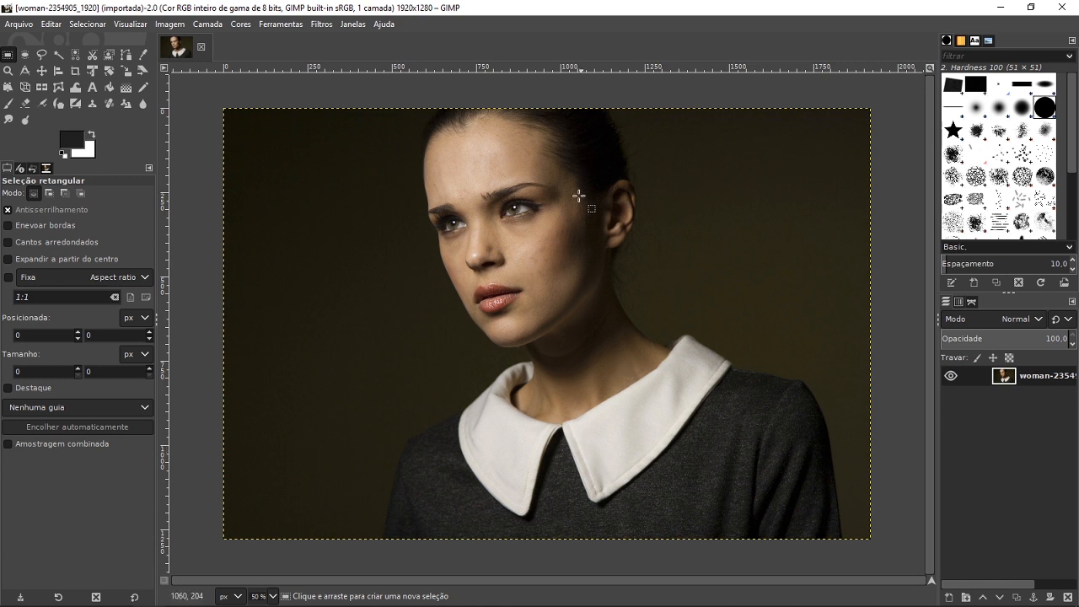
Add an alpha channel to the portrait layer.
right_click(1027, 377)
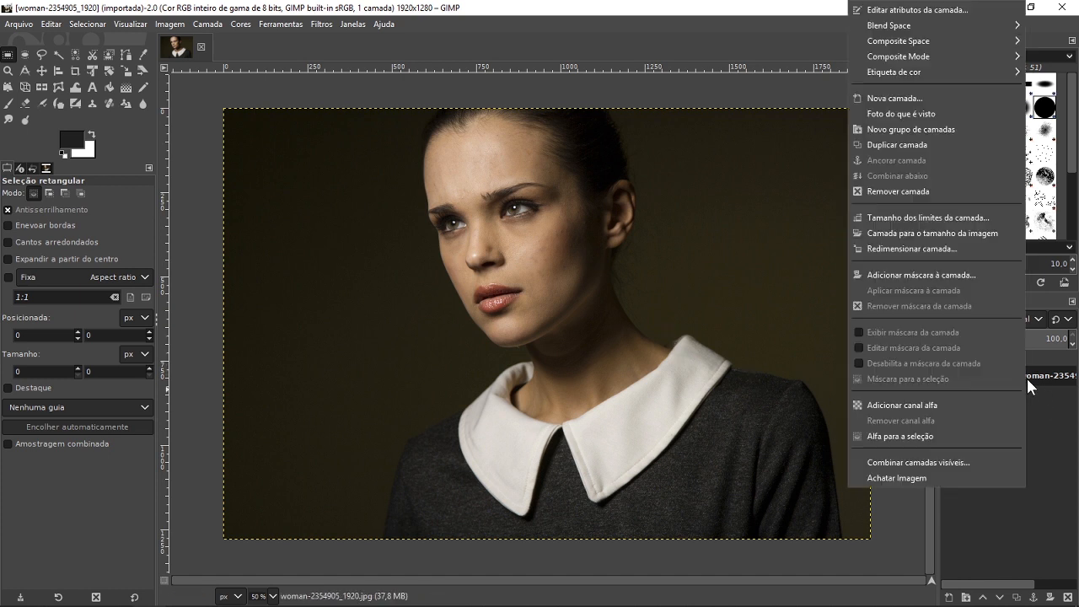
click(906, 406)
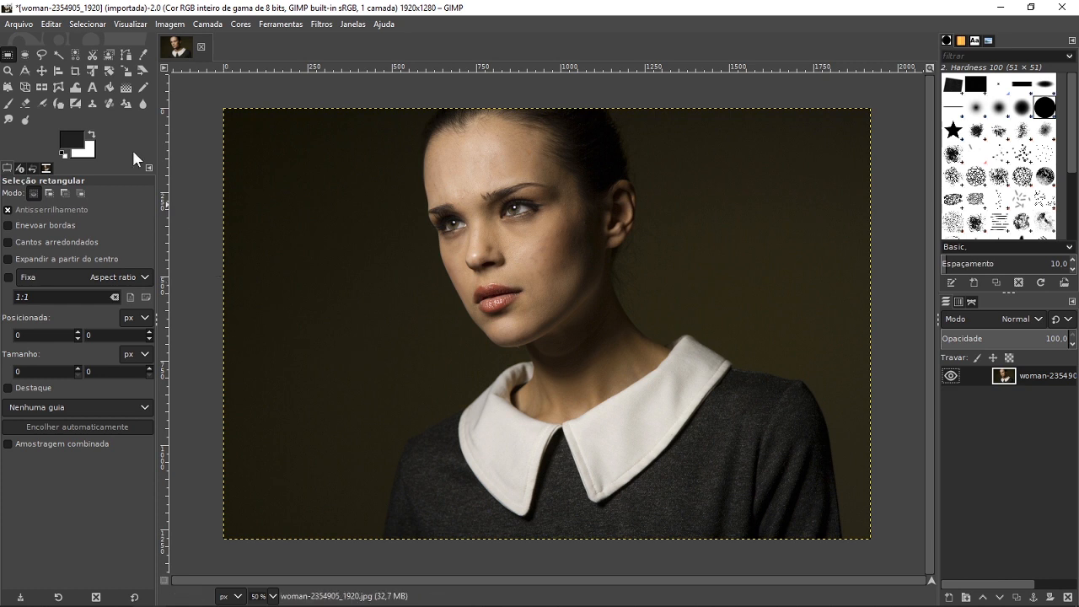
Activate the Free Select tool and set its feather radius to 3.0.
click(43, 55)
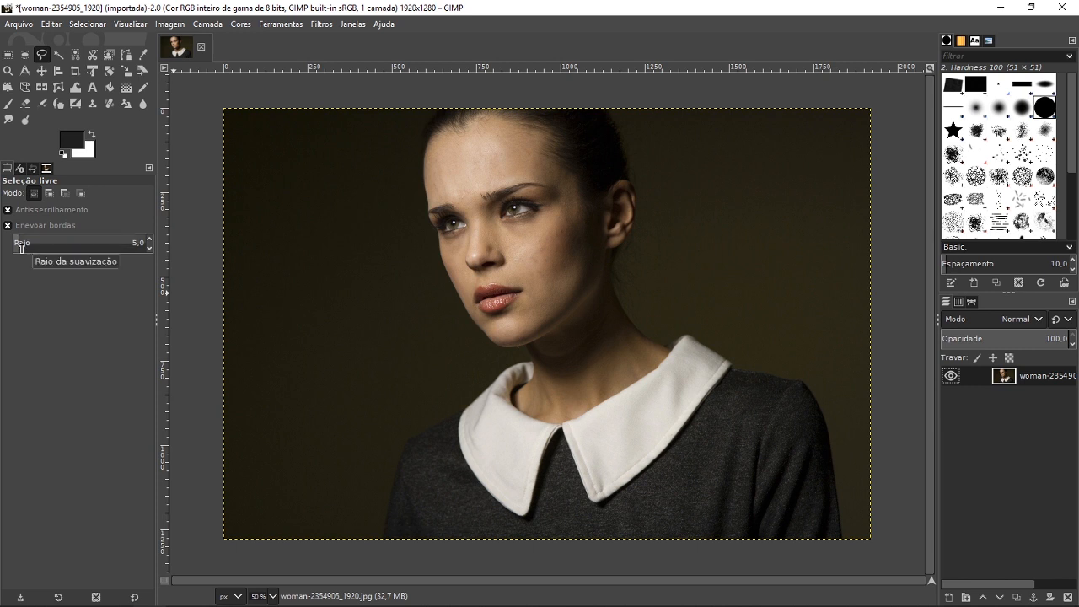
click(149, 250)
click(149, 249)
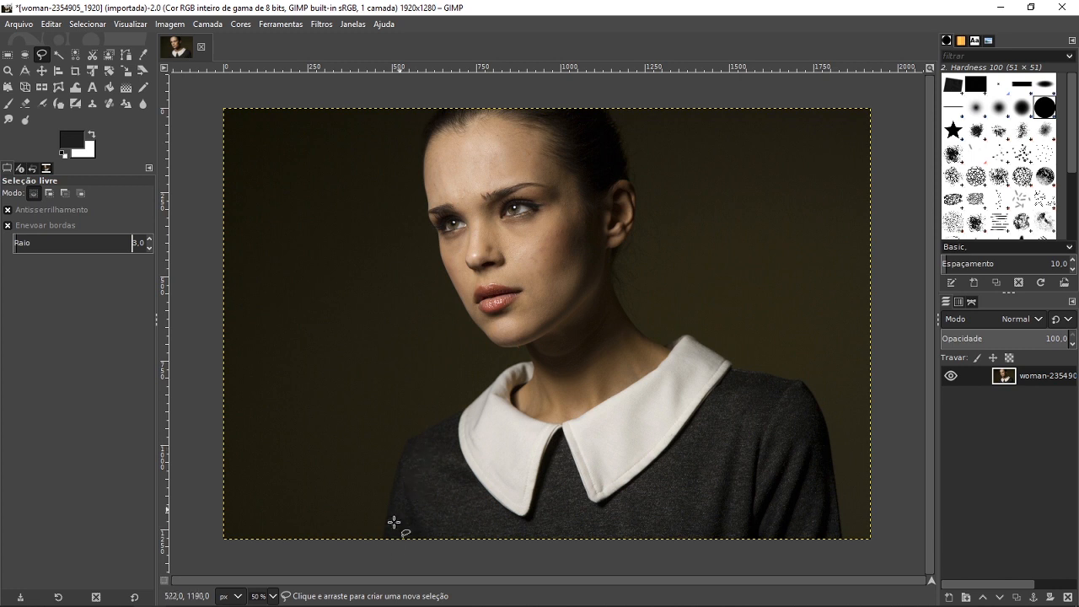
Start the free selection outline at the image's lower border, at about x 470, where the sleeve meets the background.
scroll(383, 544, up, 8)
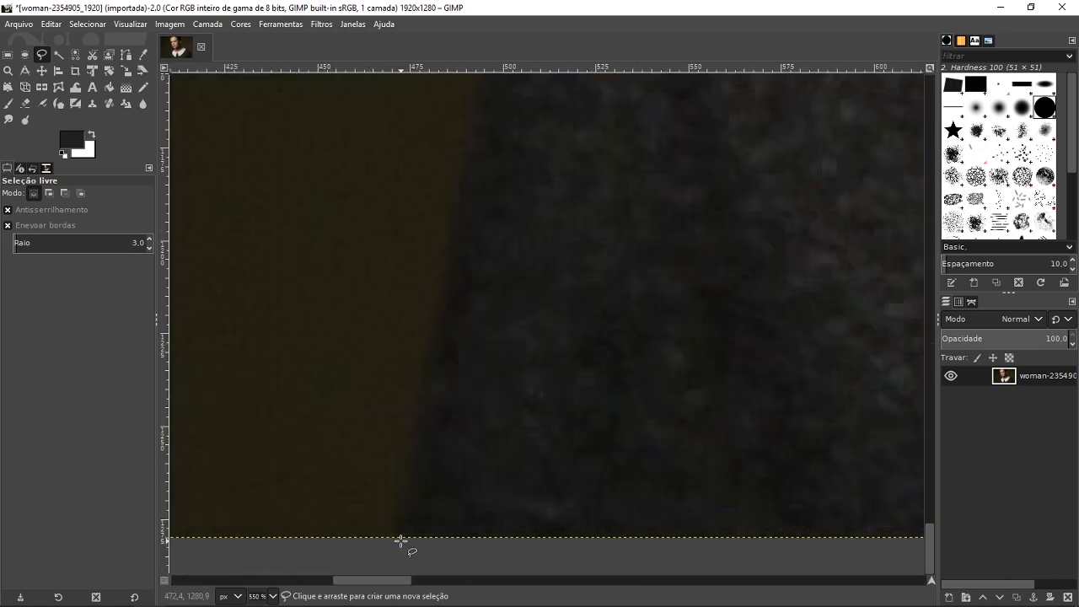
scroll(401, 541, up, 1)
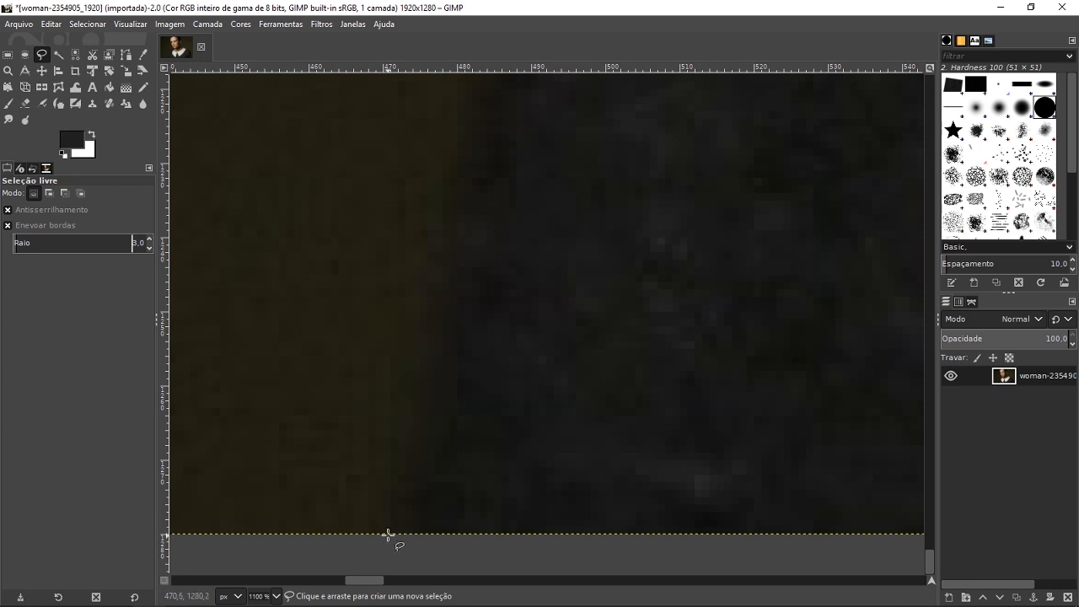
click(390, 533)
scroll(413, 421, down, 4)
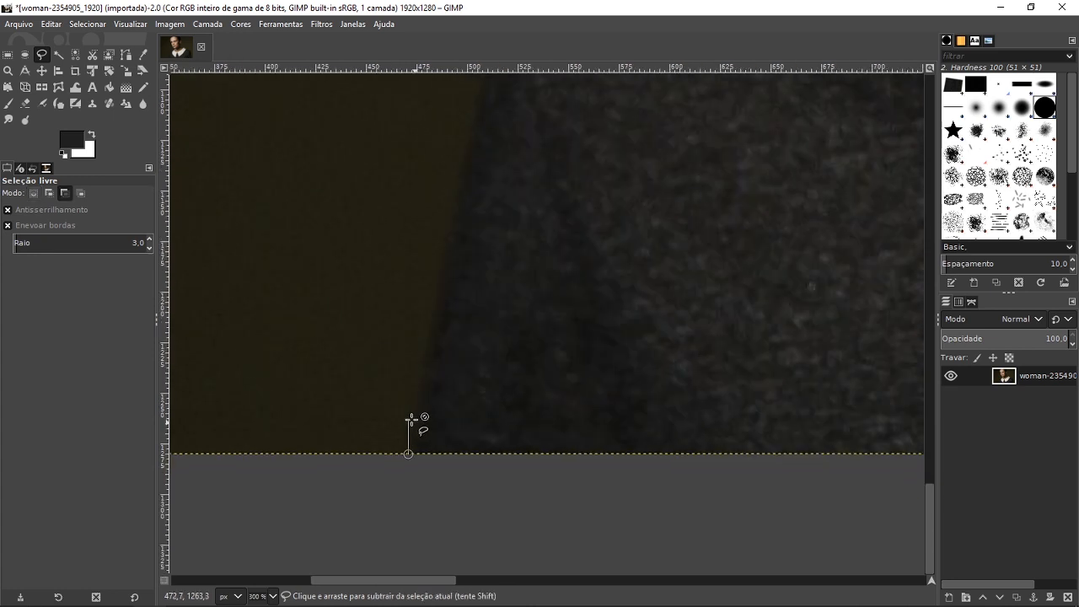
scroll(407, 419, down, 4)
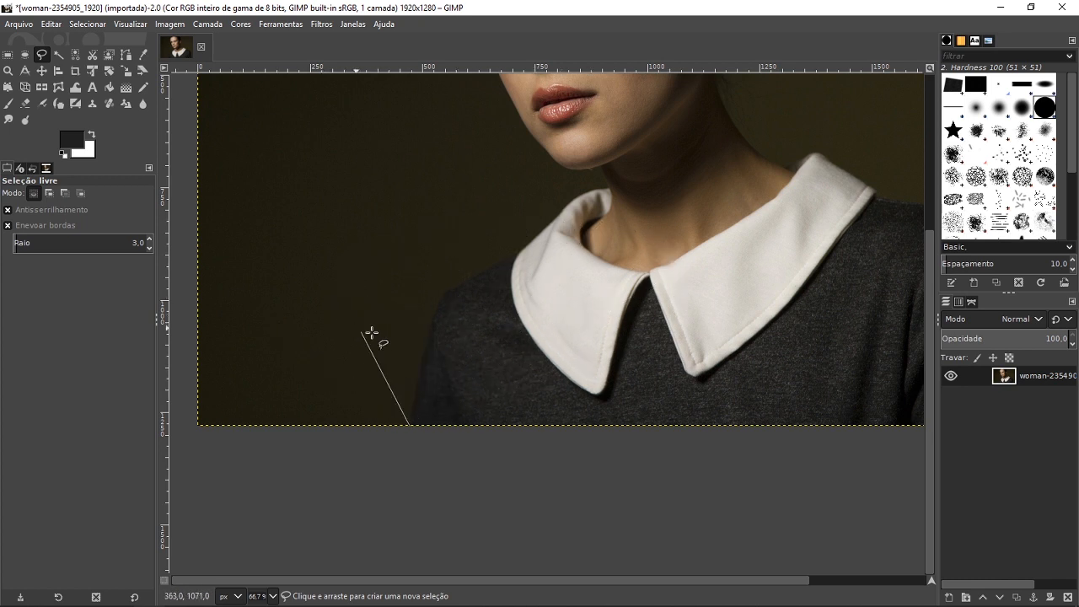
scroll(432, 305, up, 1)
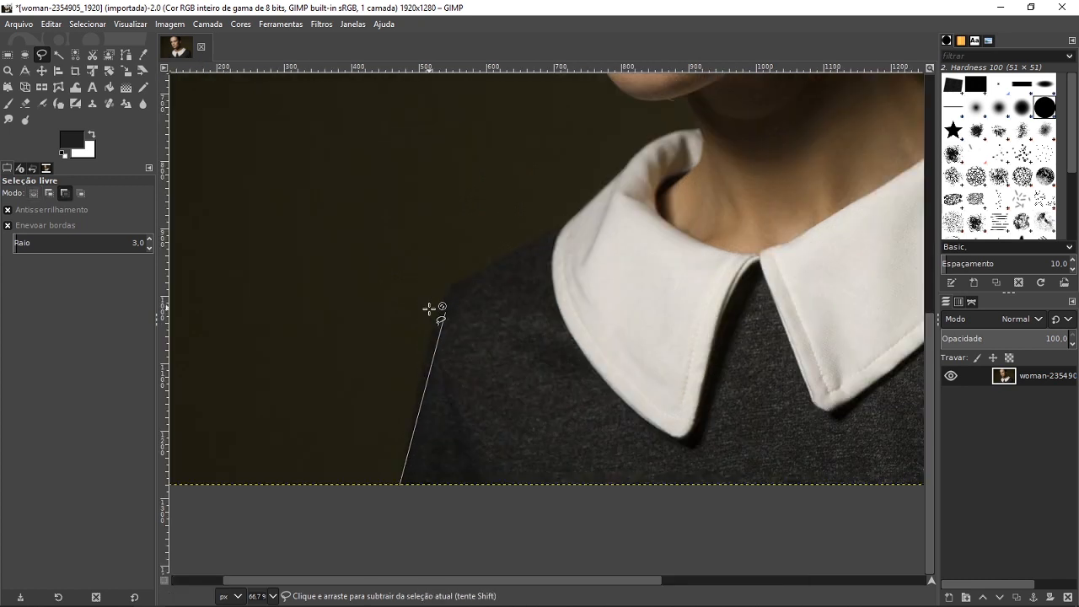
scroll(429, 310, up, 5)
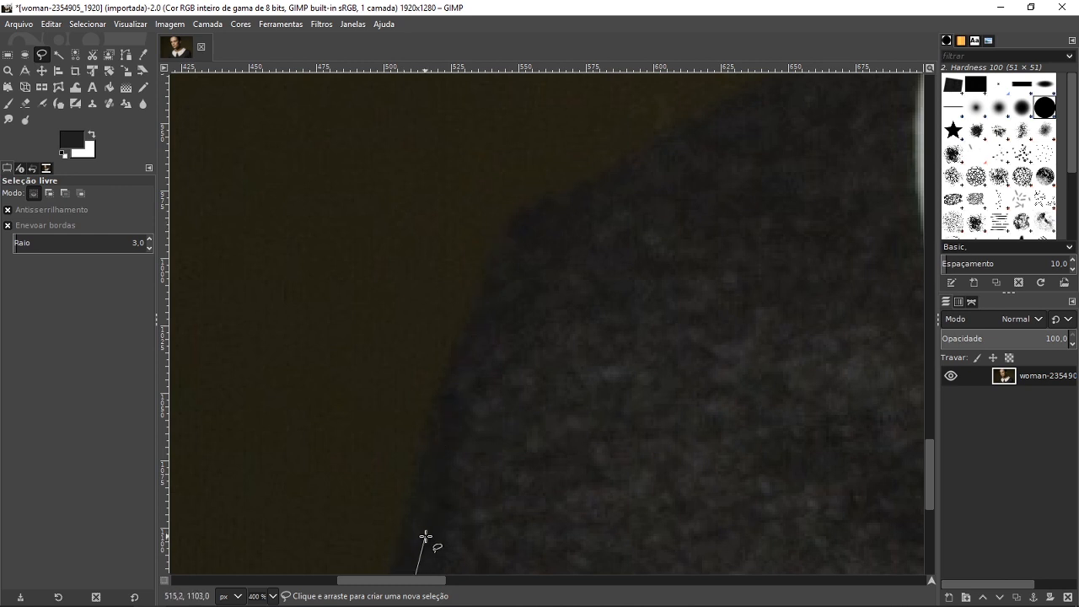
scroll(403, 462, down, 2)
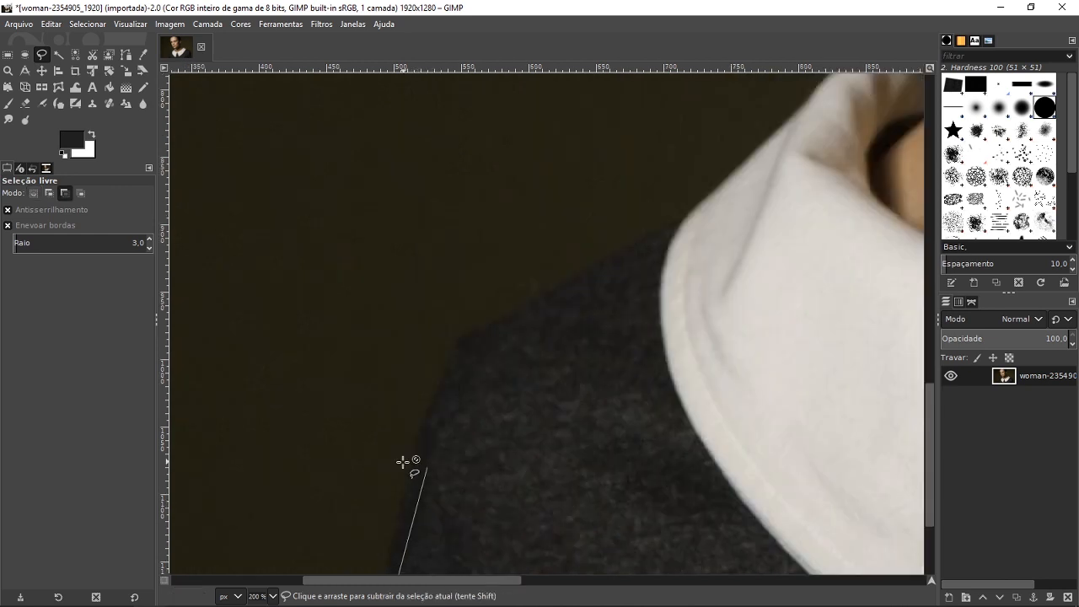
scroll(403, 462, down, 4)
Add outline points upward along the lower and middle part of the sleeve's outer edge.
scroll(380, 542, up, 7)
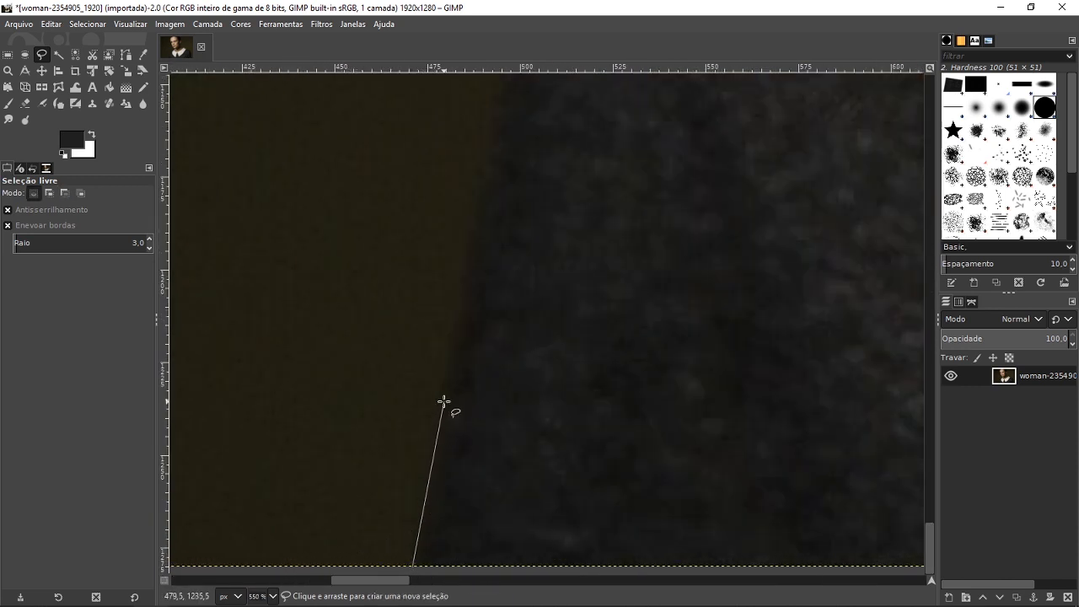
scroll(464, 368, up, 4)
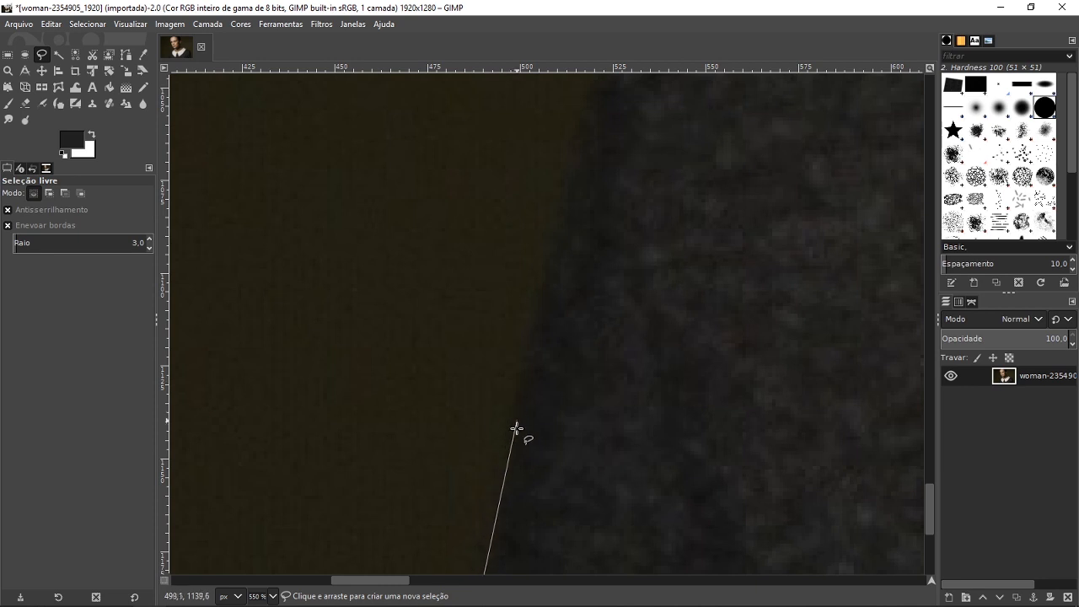
click(541, 288)
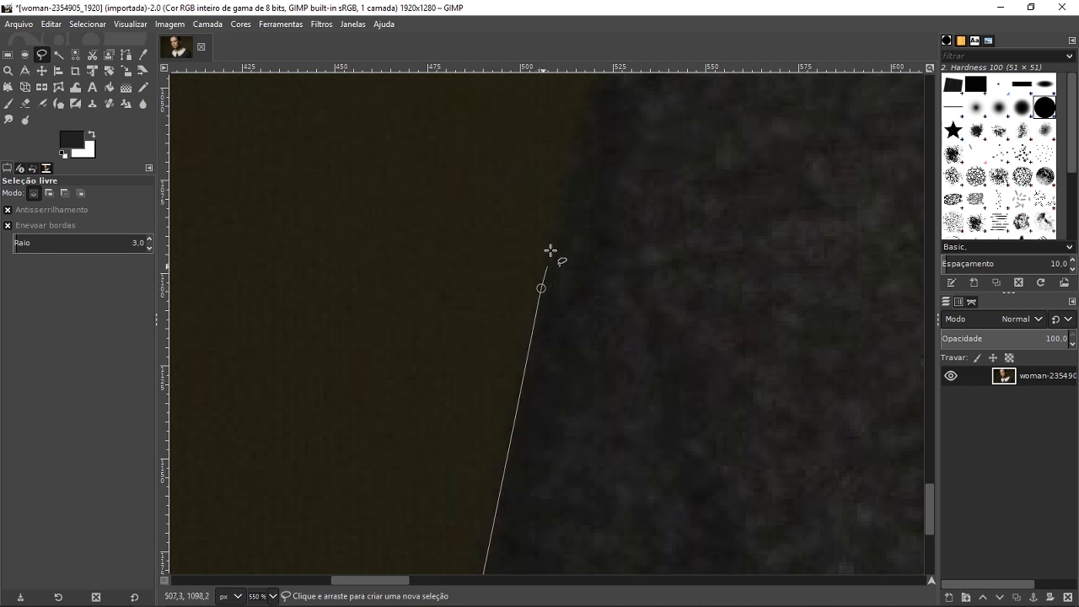
click(561, 190)
scroll(577, 293, down, 3)
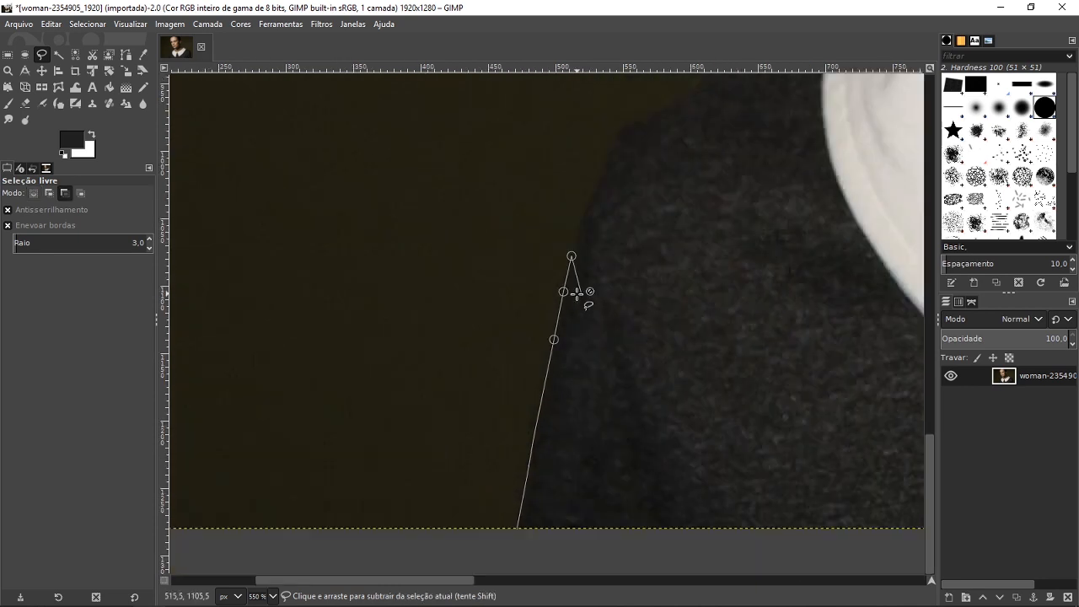
Continue the outline up the curved upper sleeve edge to the corner of the shoulder.
scroll(577, 293, up, 1)
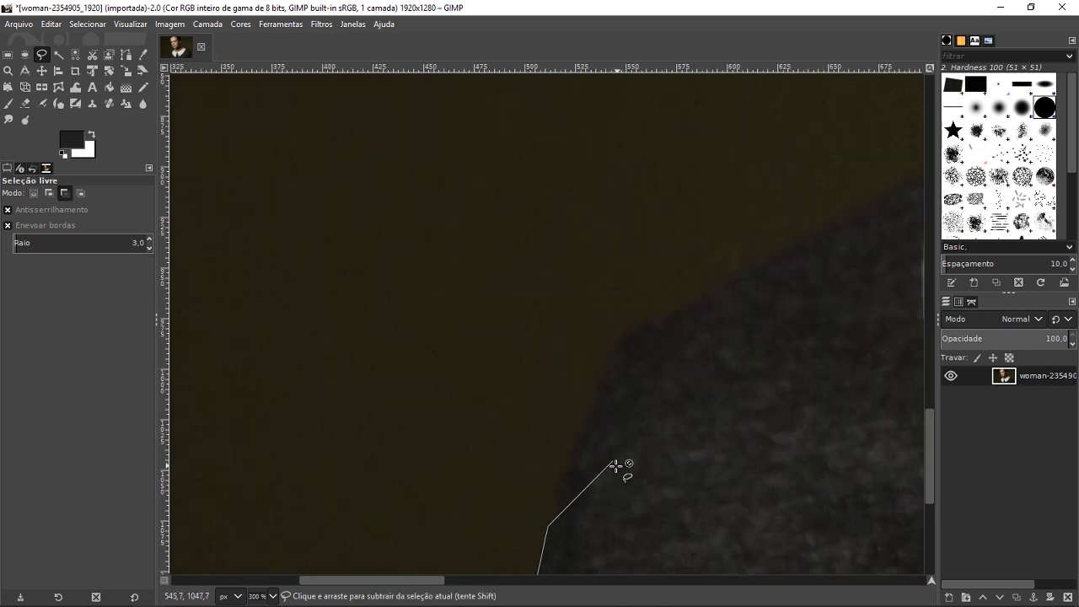
scroll(590, 451, up, 1)
scroll(498, 452, up, 1)
click(521, 363)
click(562, 258)
scroll(590, 285, up, 1)
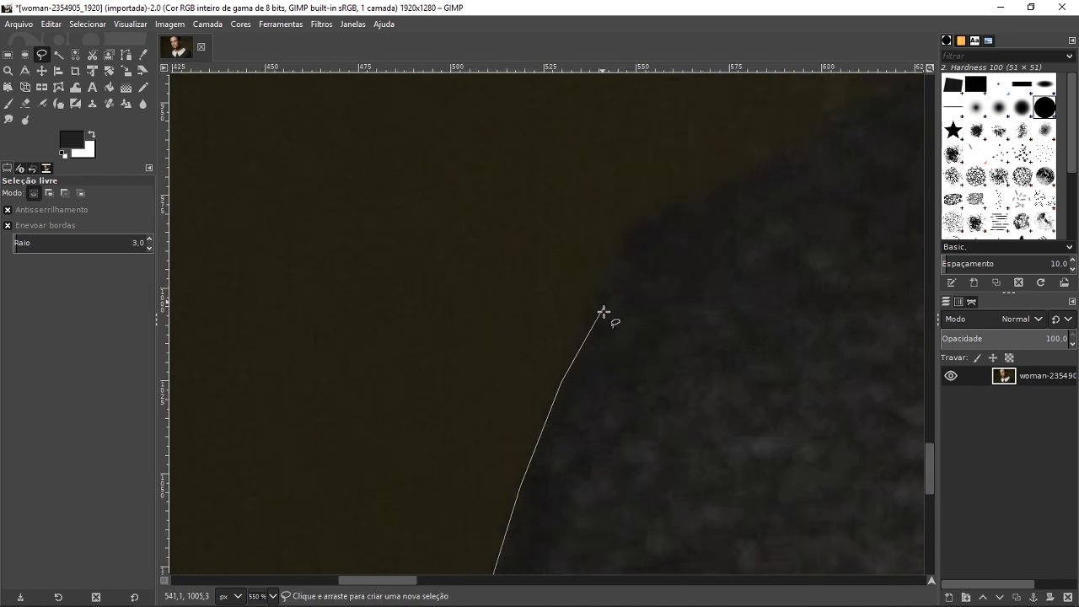
click(598, 294)
click(621, 236)
Nudge the outline point at the shoulder corner onto the edge and add closely spaced points around the bend.
scroll(646, 365, down, 5)
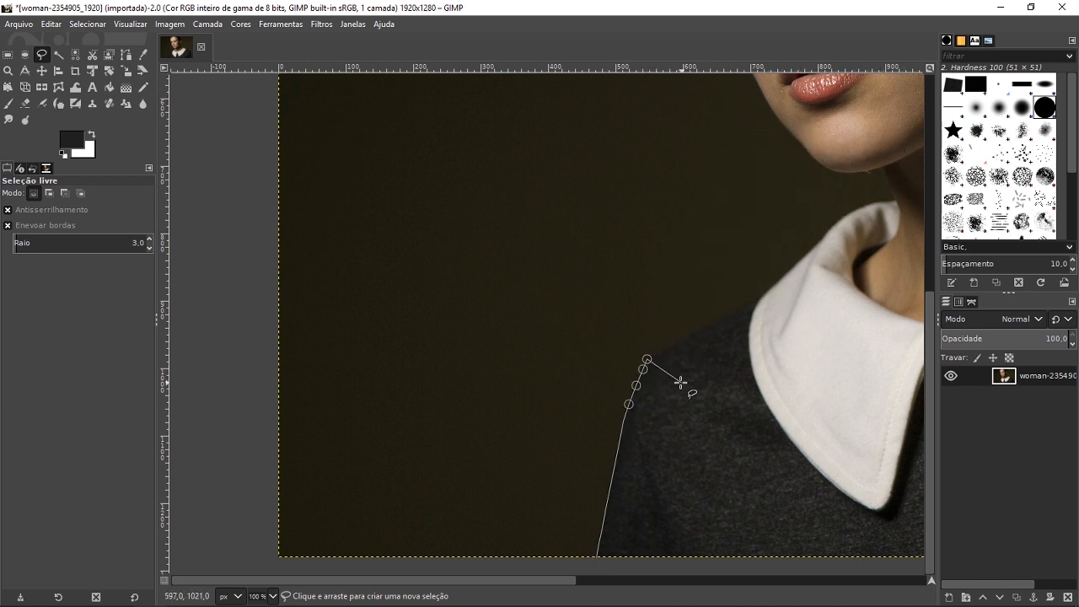
scroll(681, 383, up, 5)
mouse_move(593, 282)
mouse_down()
mouse_move(582, 320)
mouse_move(595, 286)
mouse_up()
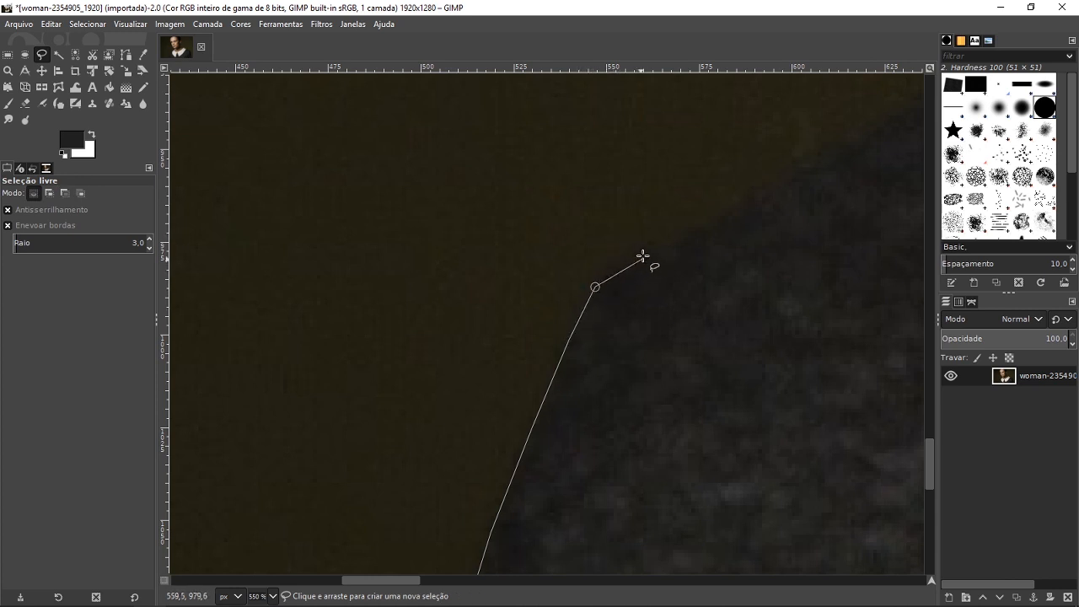
click(601, 275)
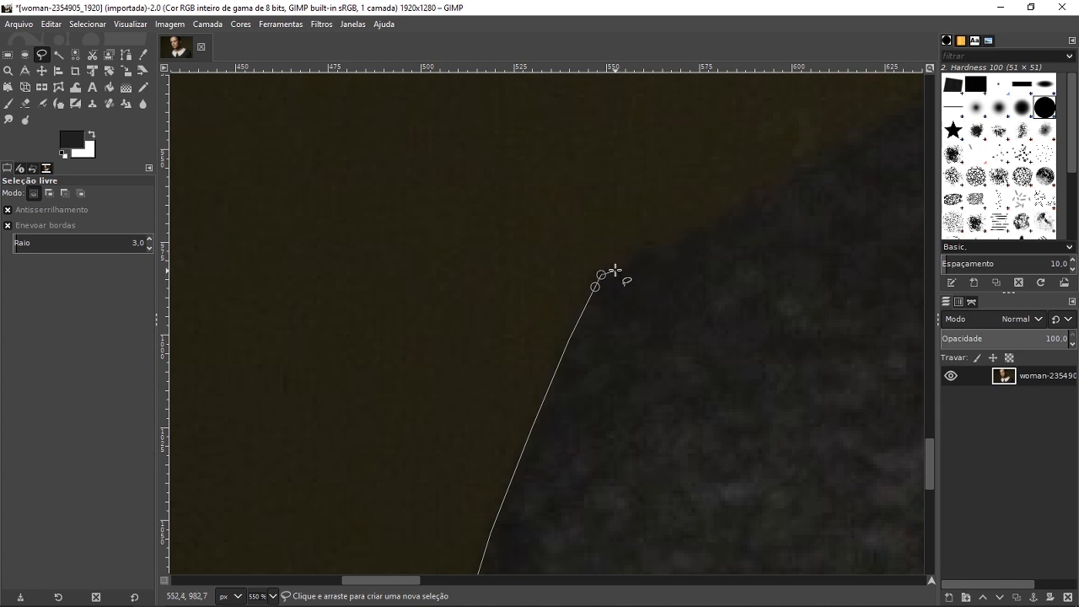
scroll(620, 271, up, 2)
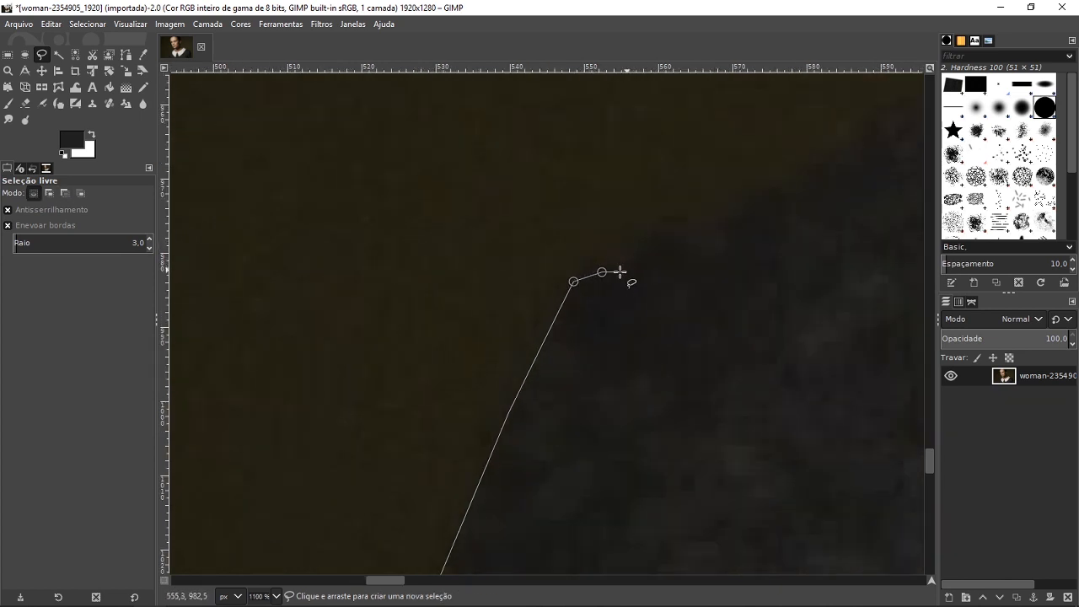
click(620, 269)
click(644, 261)
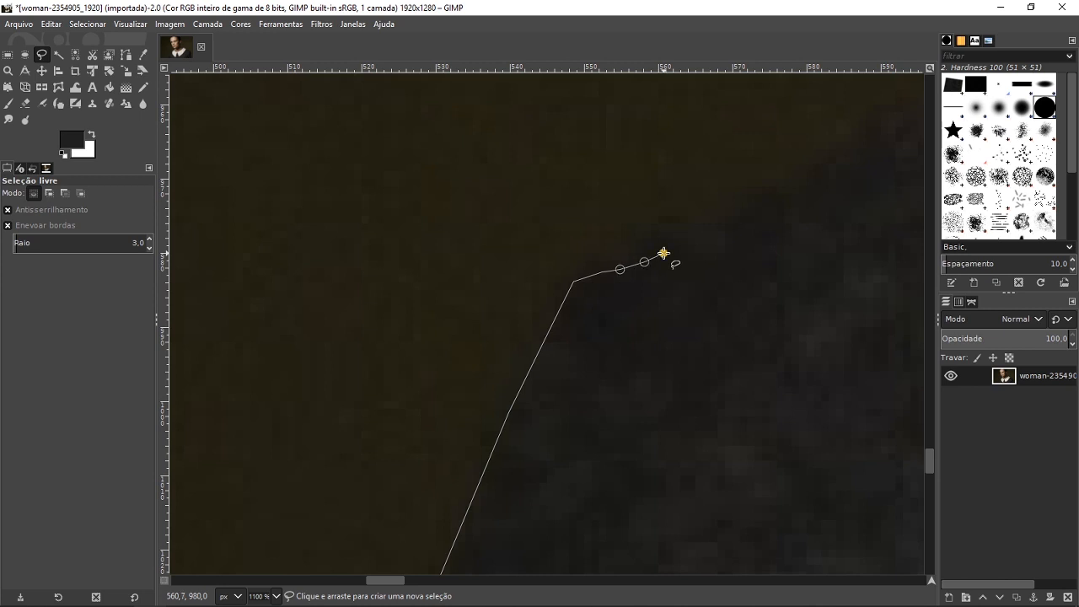
Extend the outline along the sloping top of the shoulder until it meets the white collar.
scroll(663, 253, down, 4)
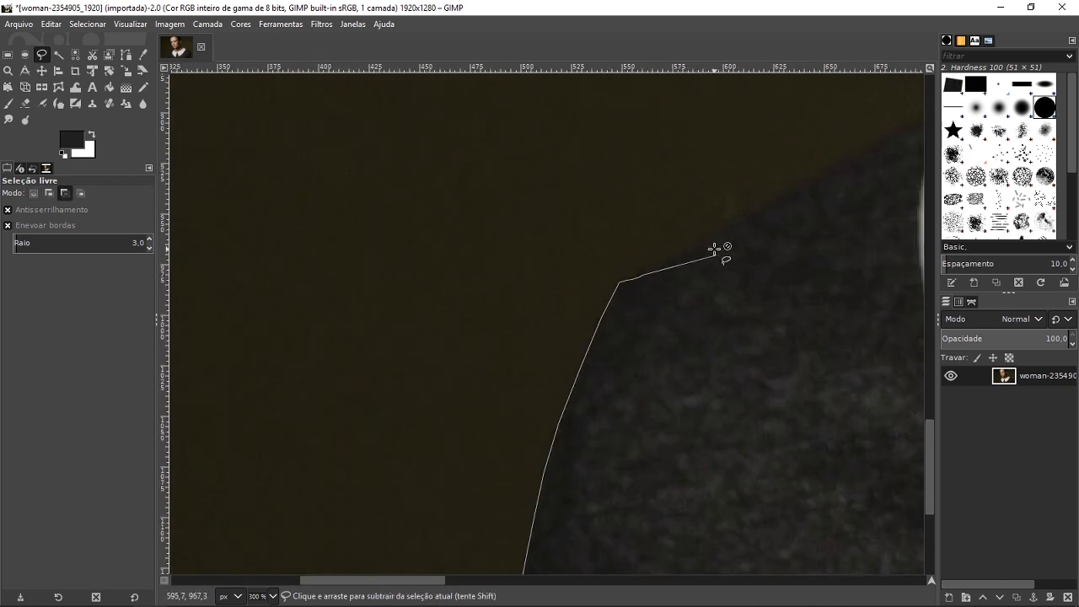
click(741, 218)
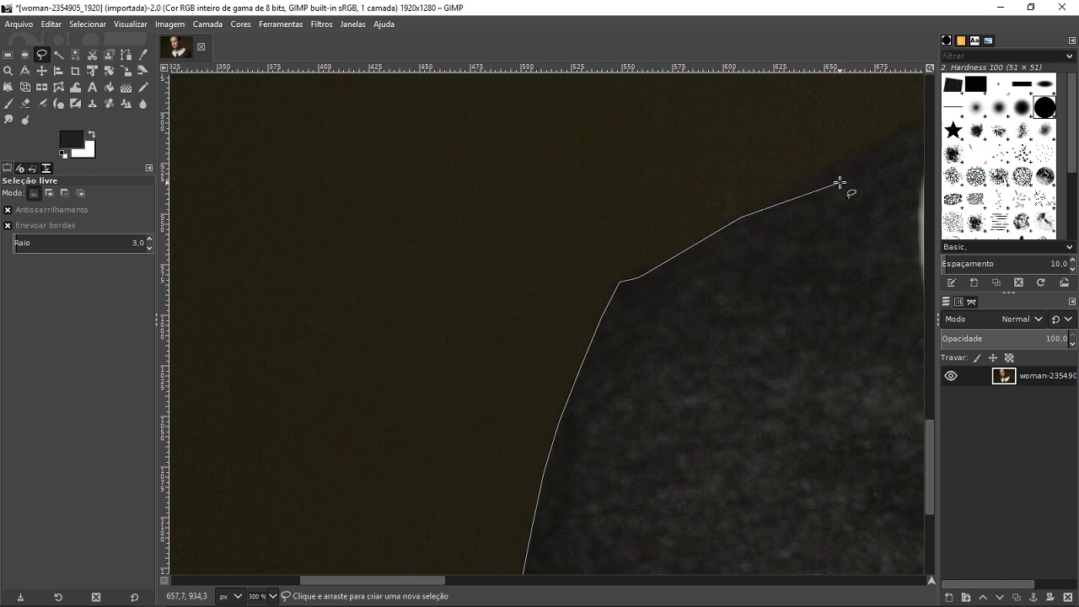
key(ctrl)
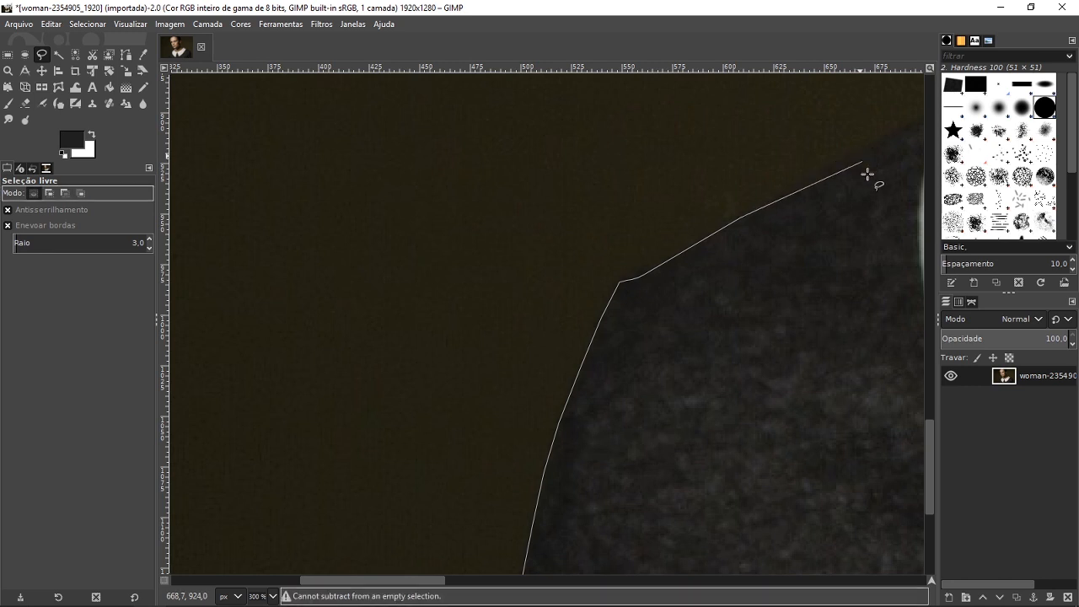
scroll(874, 166, up, 3)
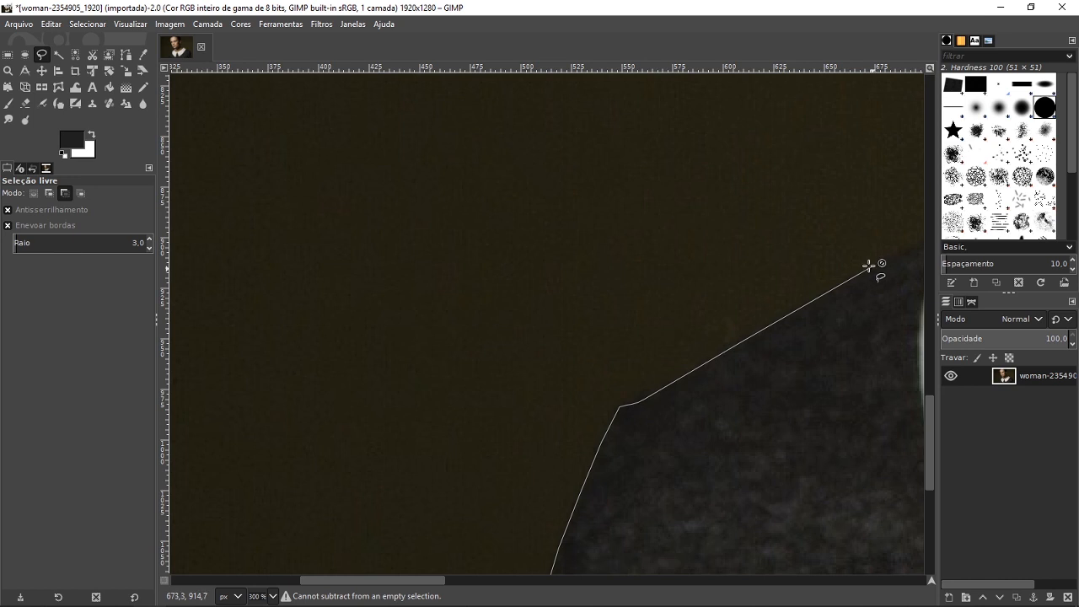
key(ctrl)
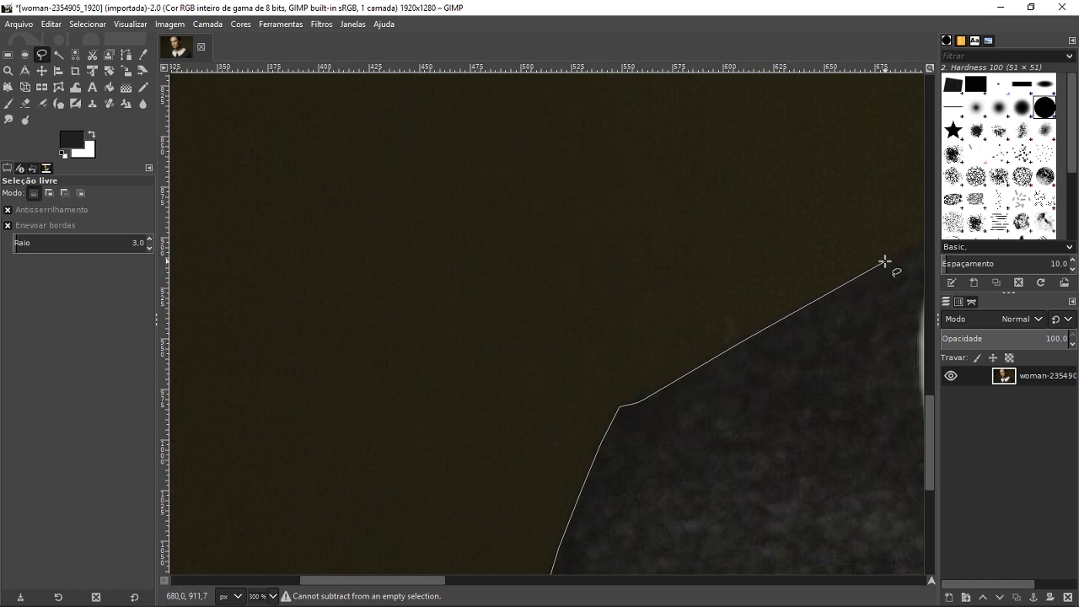
scroll(915, 247, right, 5)
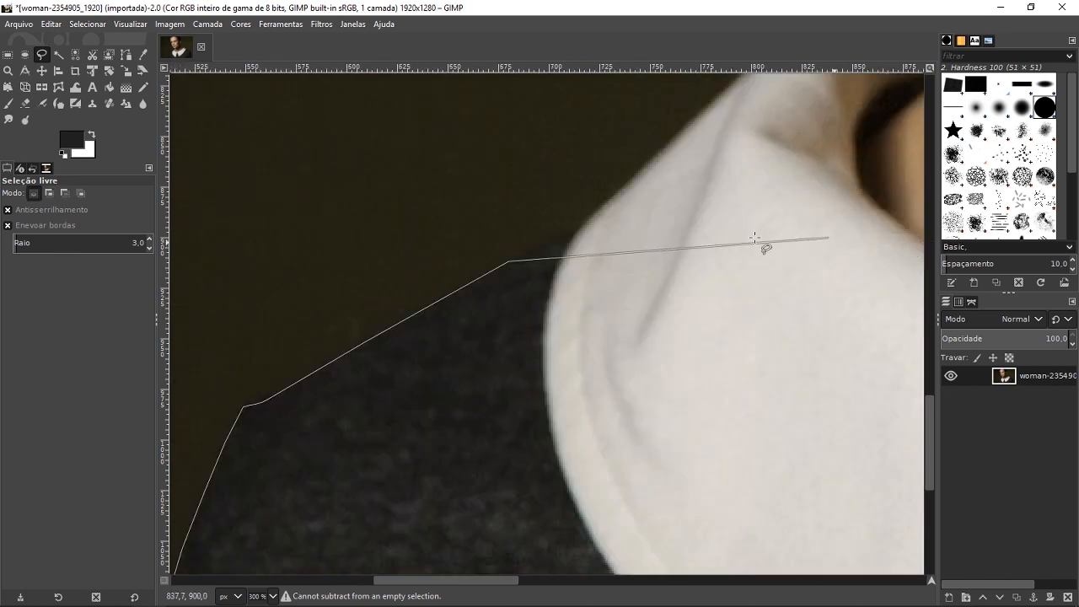
click(545, 241)
click(577, 229)
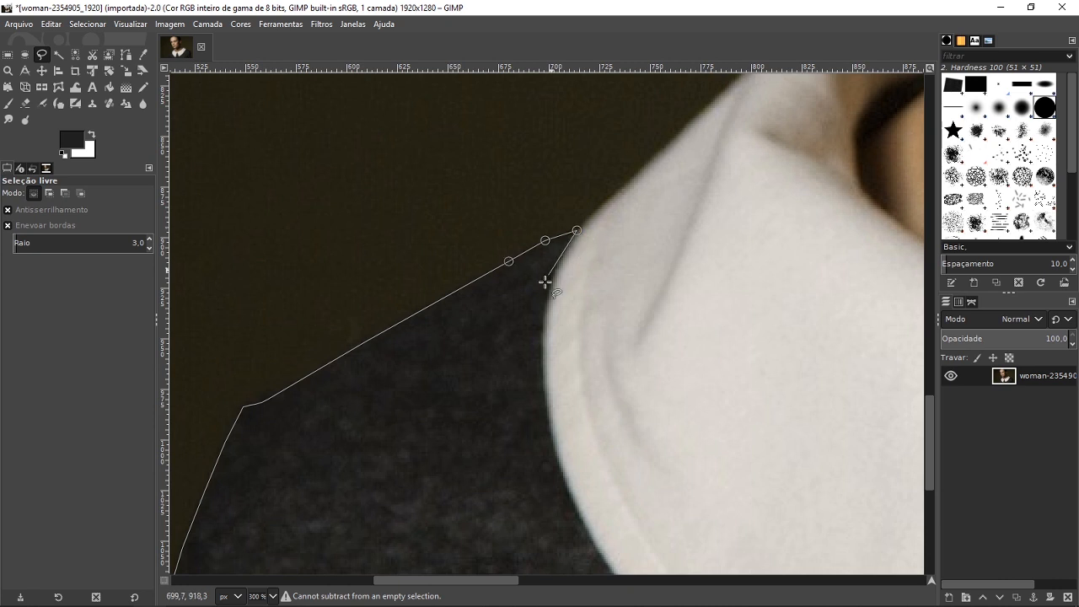
Add an outline point on the white collar's edge and move the point where shoulder and collar meet.
scroll(603, 207, up, 2)
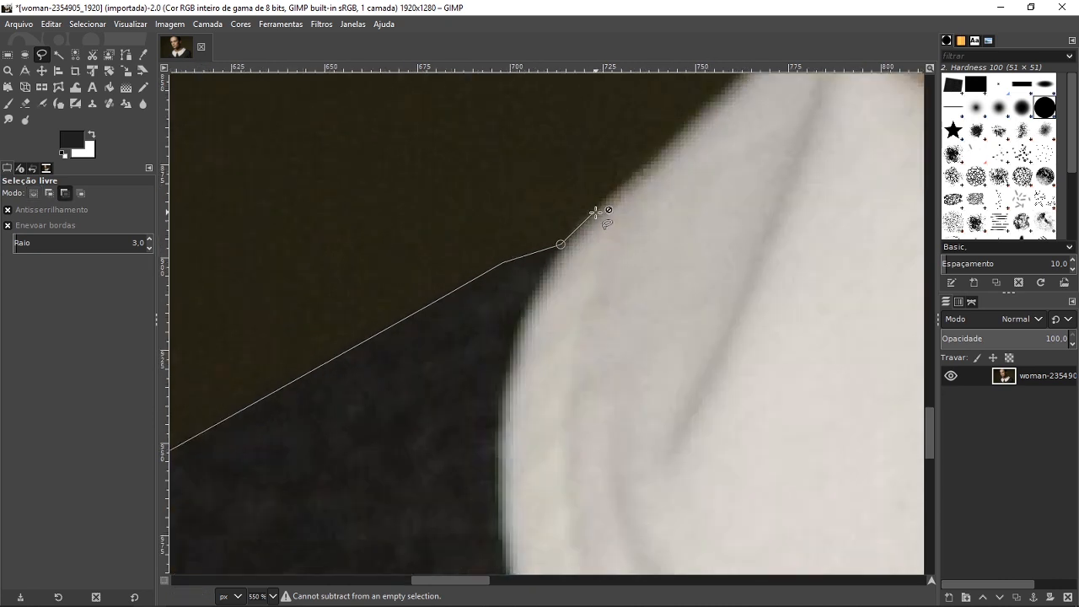
click(580, 227)
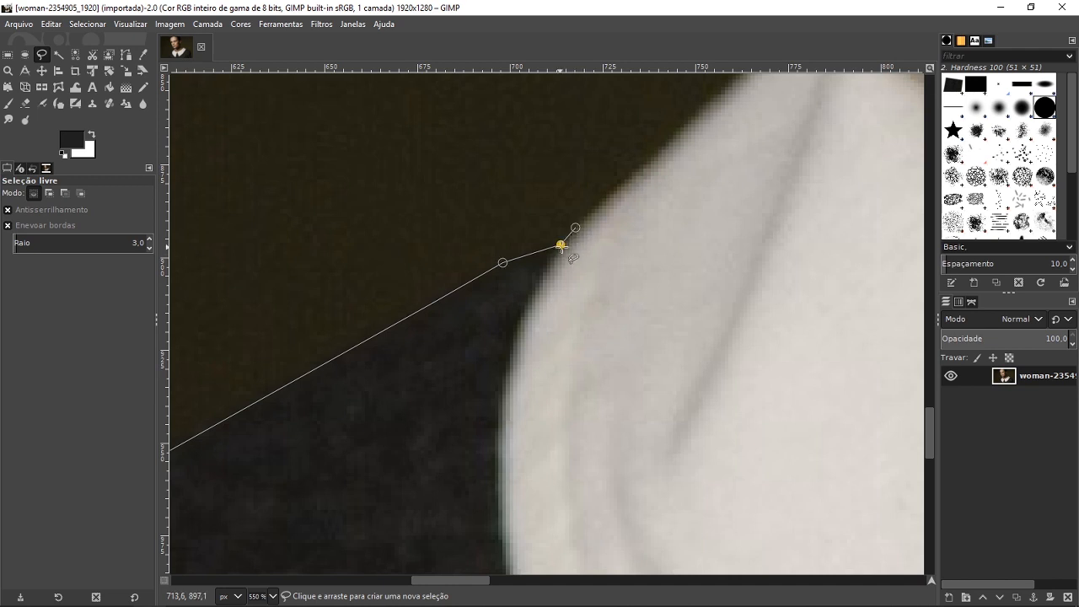
mouse_move(561, 245)
mouse_down()
mouse_move(539, 248)
mouse_move(555, 248)
mouse_up()
Check the traced outline along the sleeve and shoulder, and nudge the point near the sleeve's lower end onto the edge.
scroll(481, 289, down, 3)
scroll(221, 480, up, 1)
scroll(404, 425, up, 1)
scroll(429, 401, down, 2)
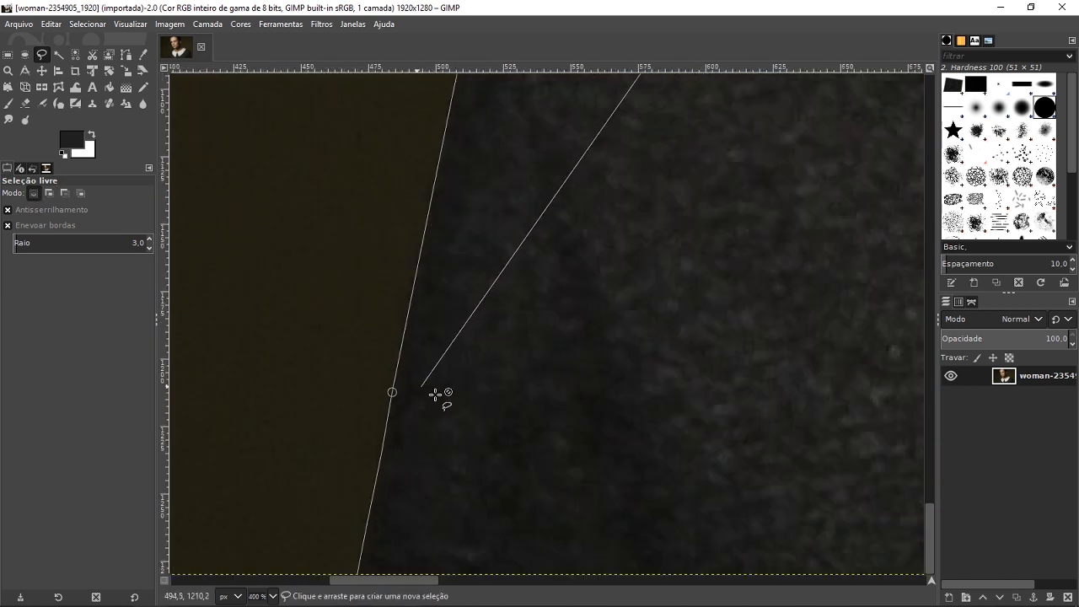
scroll(444, 413, down, 2)
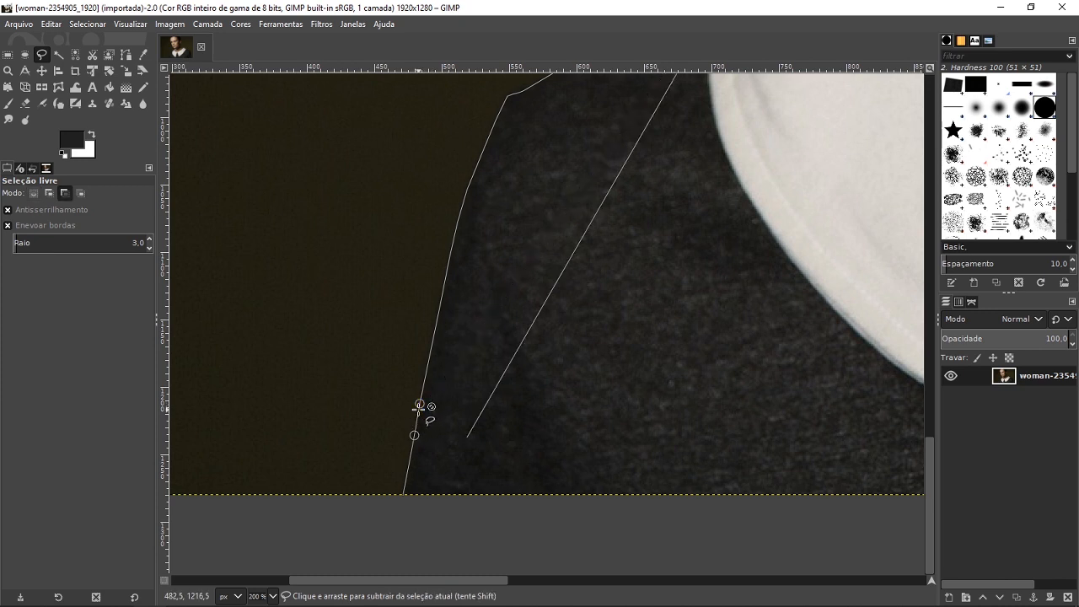
mouse_move(419, 403)
mouse_down()
mouse_move(436, 409)
mouse_move(420, 403)
mouse_up()
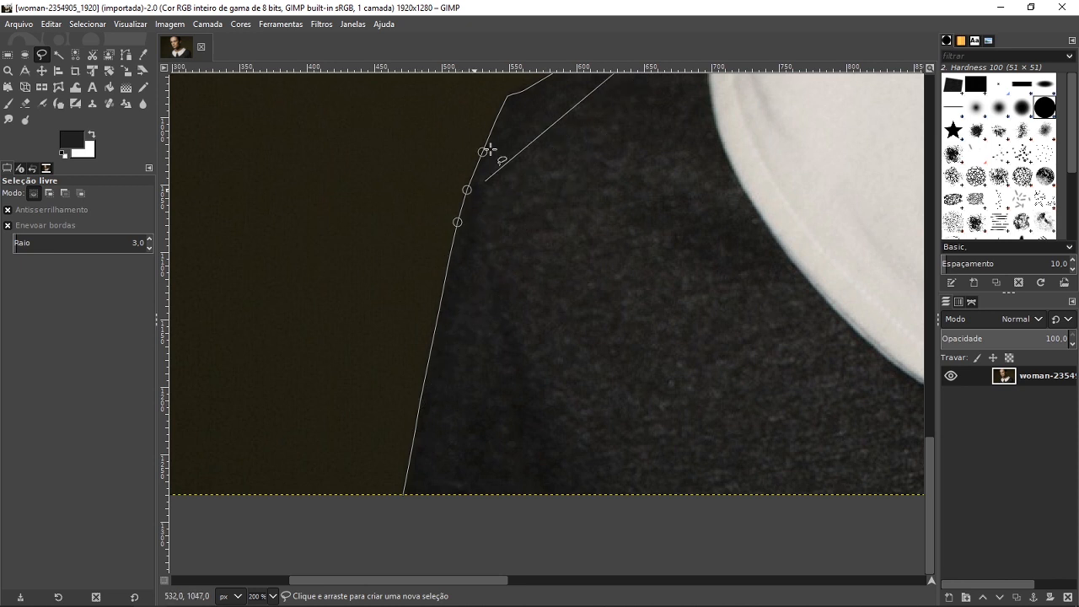
scroll(657, 111, up, 3)
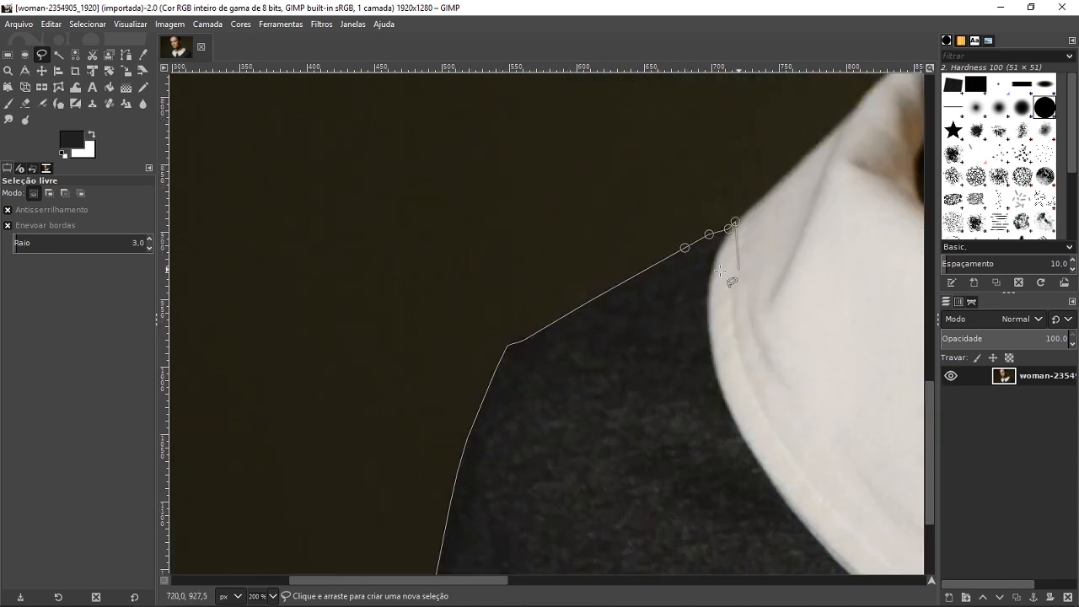
scroll(581, 333, down, 2)
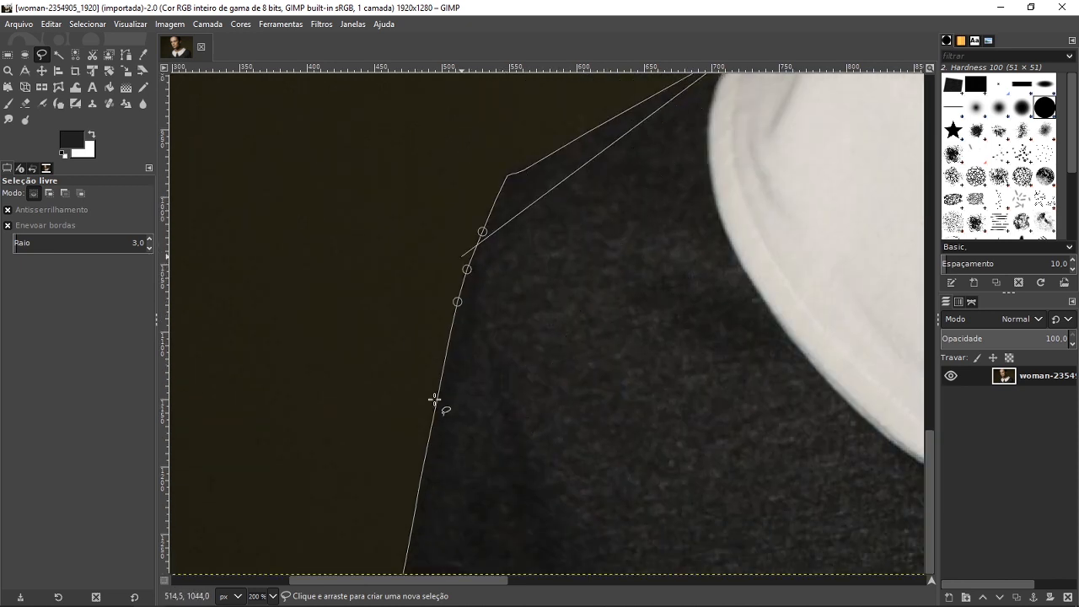
scroll(831, 426, up, 3)
scroll(696, 402, up, 2)
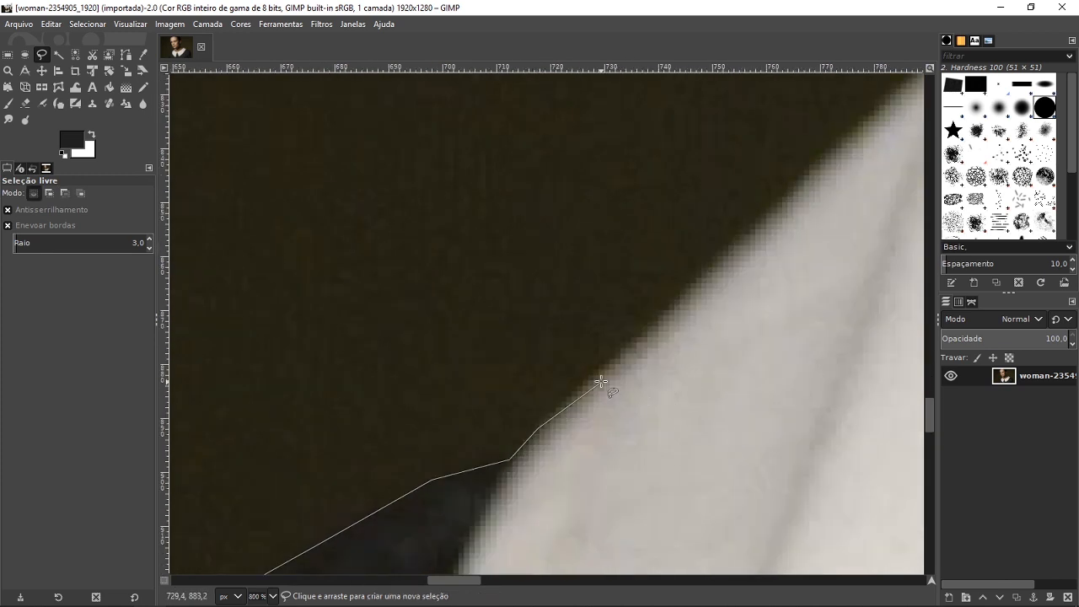
Add outline points along the start of the white collar's sloping outer edge and check where the collar meets the shoulder.
click(608, 362)
click(693, 287)
scroll(693, 285, down, 3)
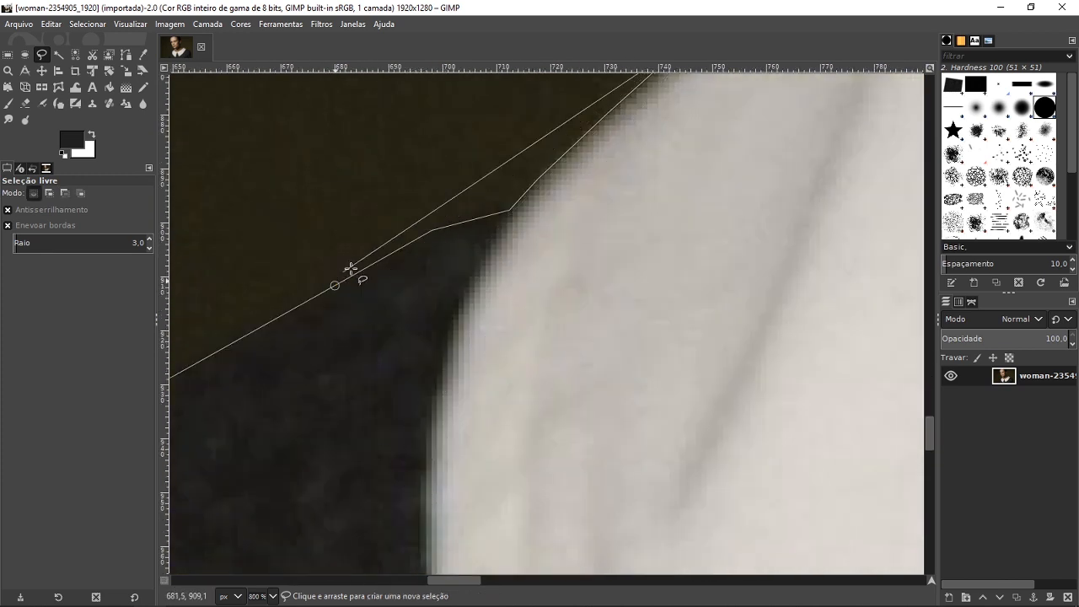
scroll(309, 297, up, 2)
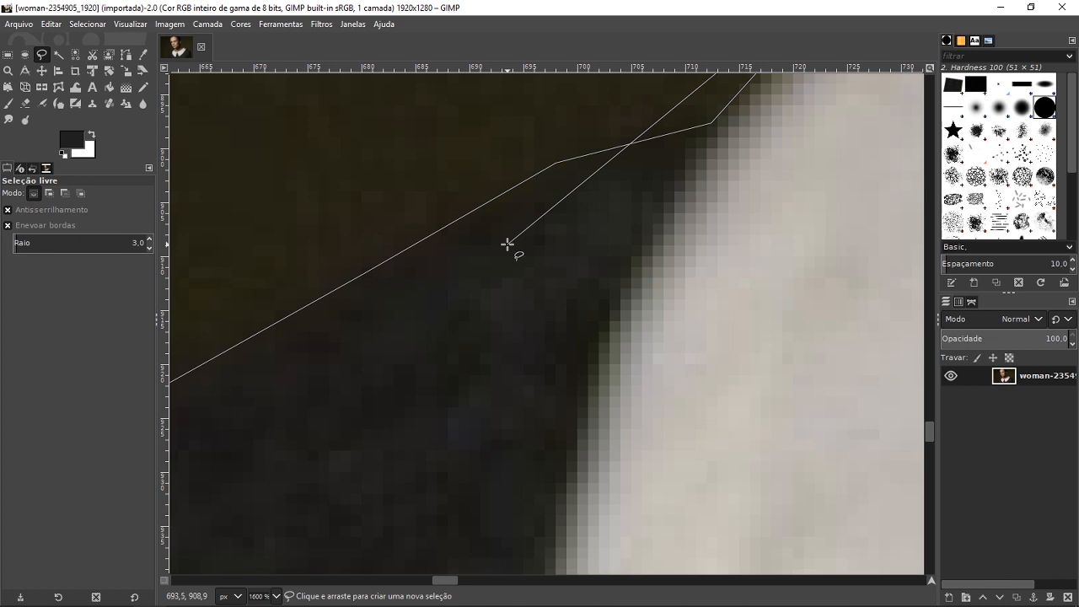
scroll(506, 248, down, 6)
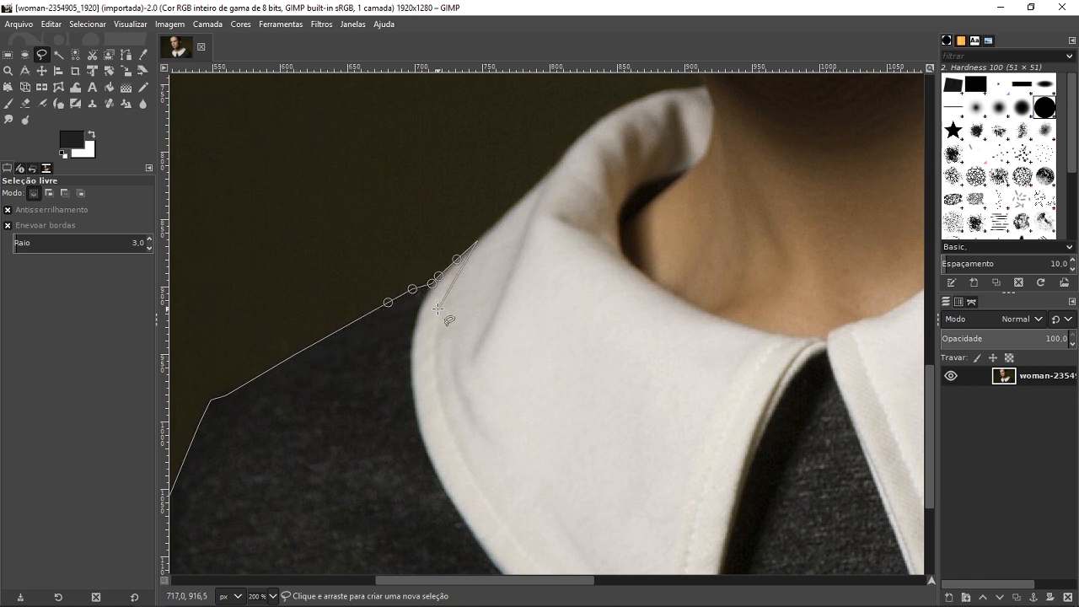
Extend the outline up the straight slope of the collar's outer edge with further points.
scroll(487, 240, up, 4)
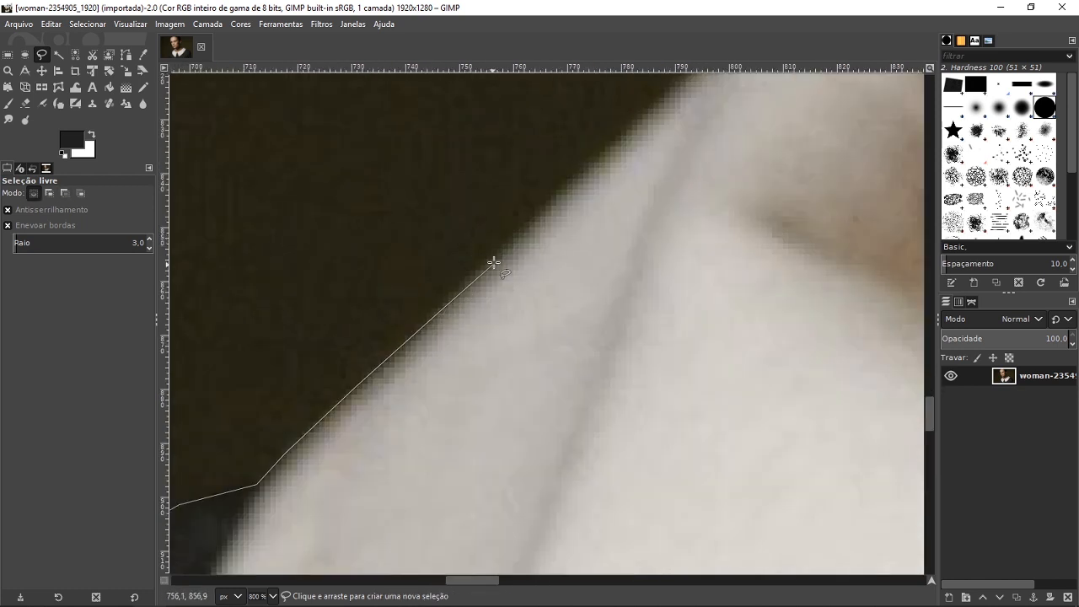
click(440, 310)
drag(521, 237, 590, 165)
scroll(658, 118, up, 5)
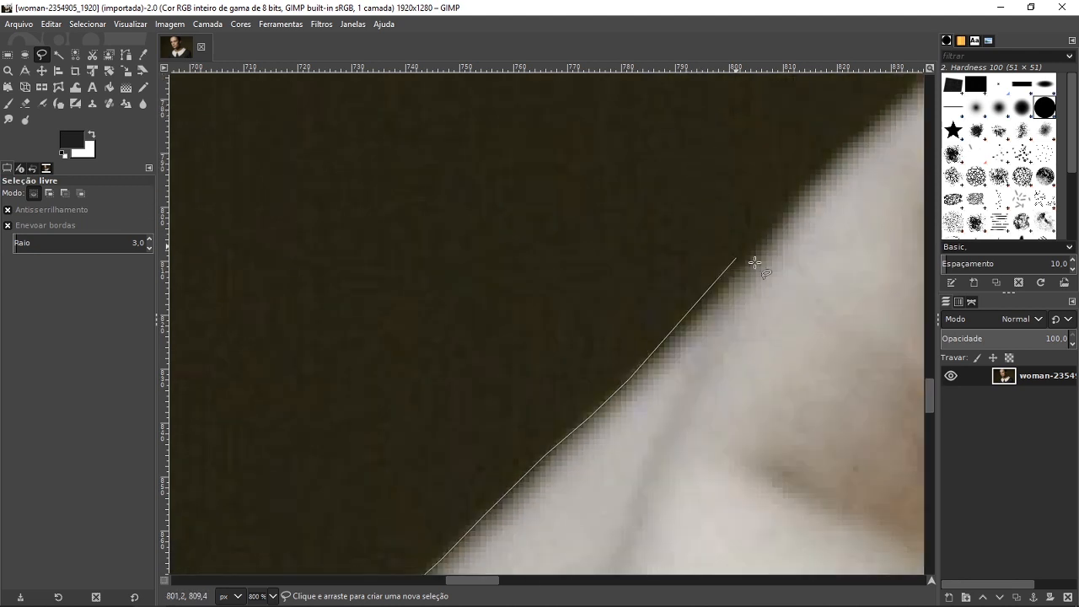
click(762, 252)
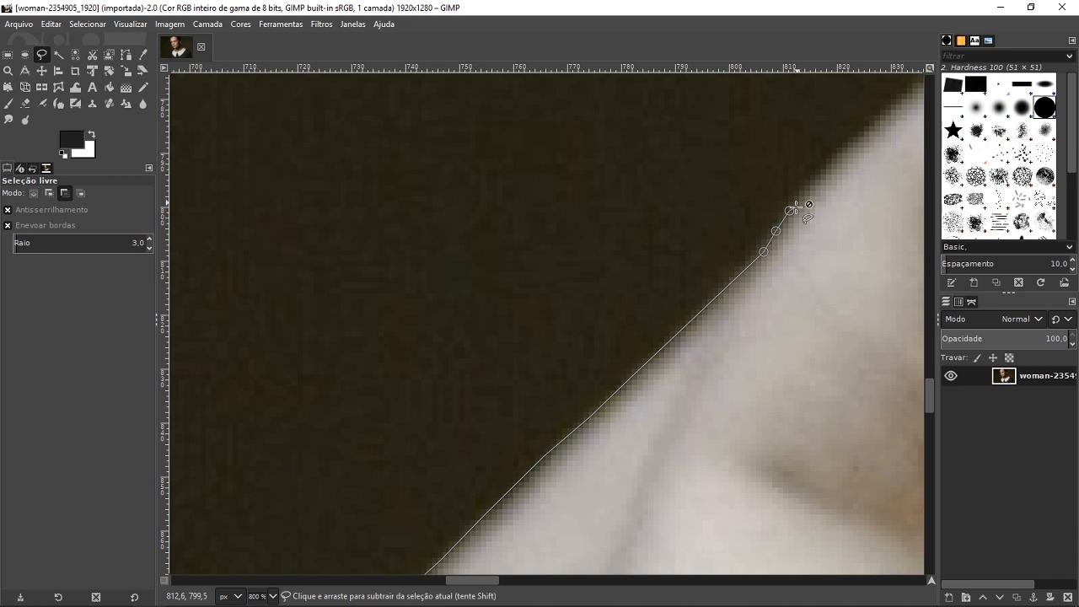
Carry the outline around the bend where the collar's outer edge starts to curve towards its upper fold.
scroll(789, 211, down, 3)
scroll(780, 226, right, 5)
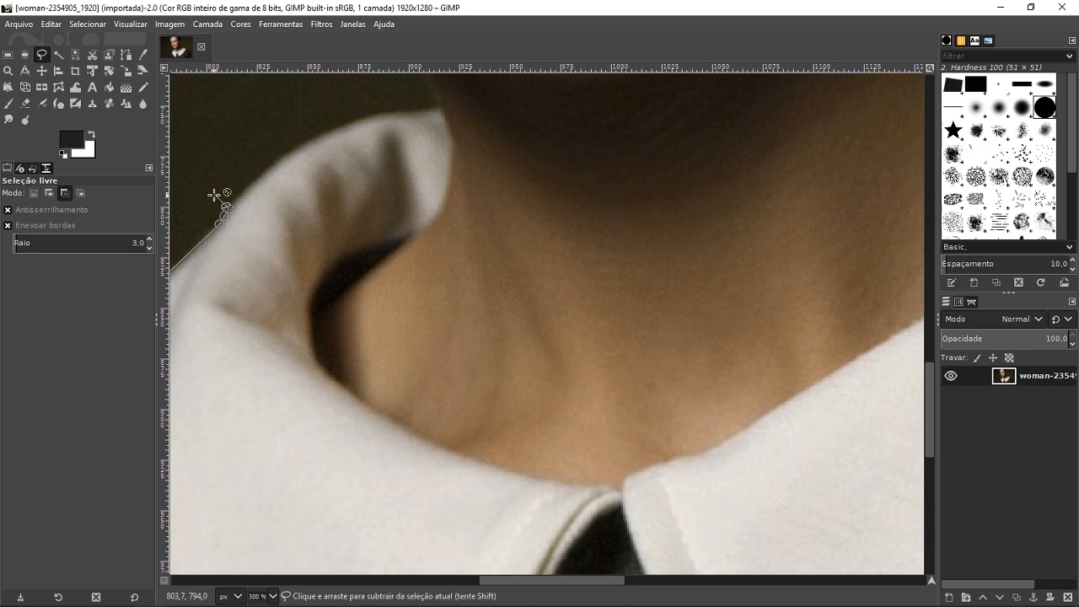
scroll(214, 197, up, 2)
click(257, 200)
scroll(285, 171, up, 3)
click(320, 269)
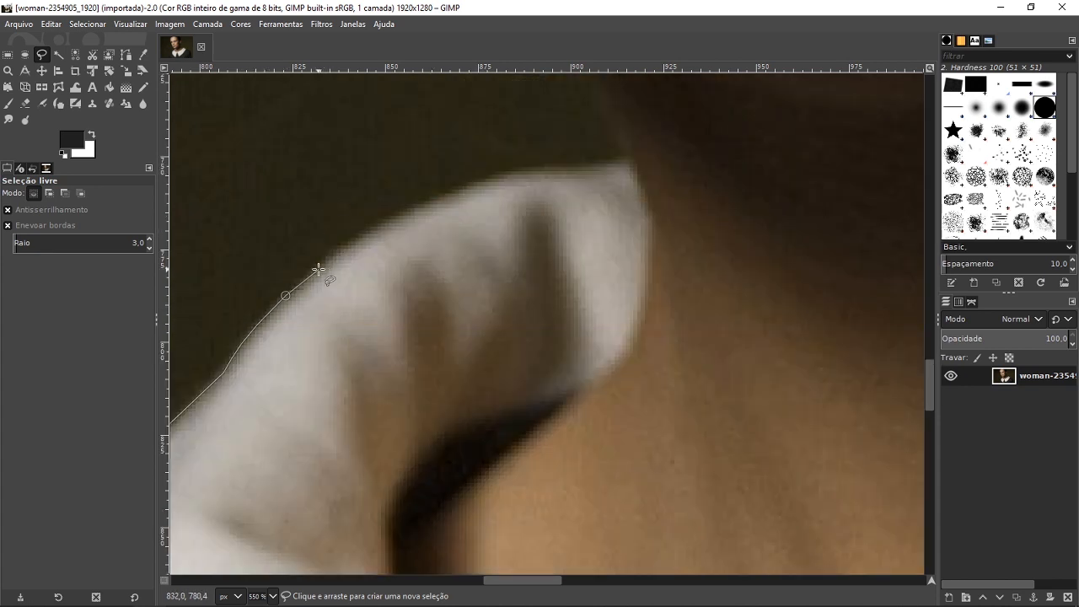
Trace the collar's curved upper edge with closely spaced points until it reaches the neck.
click(328, 255)
click(384, 219)
click(451, 194)
click(486, 178)
click(521, 169)
click(560, 167)
click(615, 163)
Trace the dark edge of the neck from the collar's corner up towards the underside of the jaw.
ctrl+scroll(630, 160, down, 4)
scroll(628, 173, up, 5)
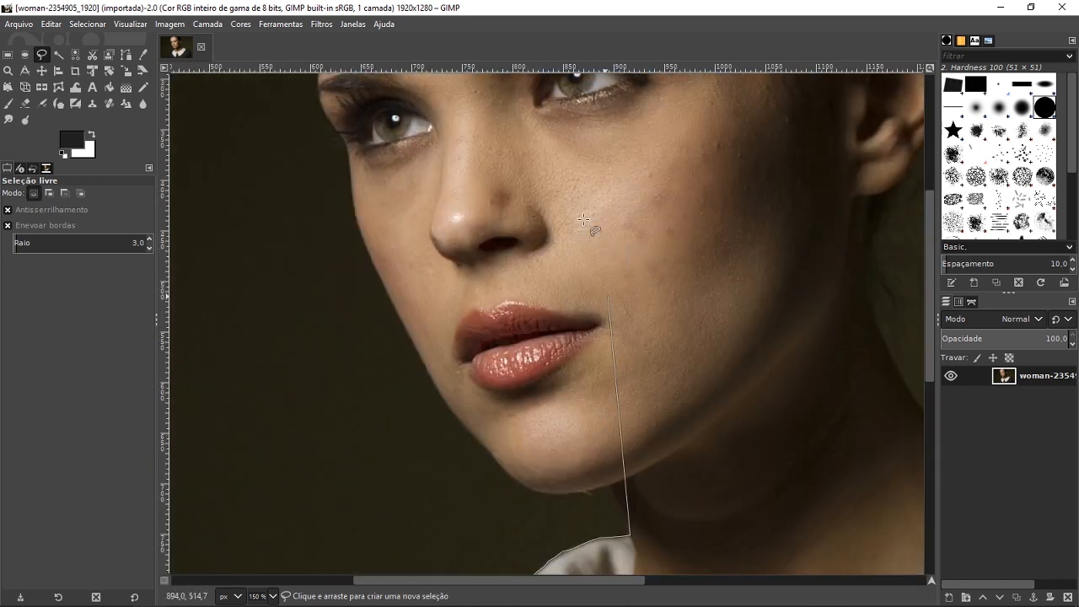
scroll(380, 322, up, 6)
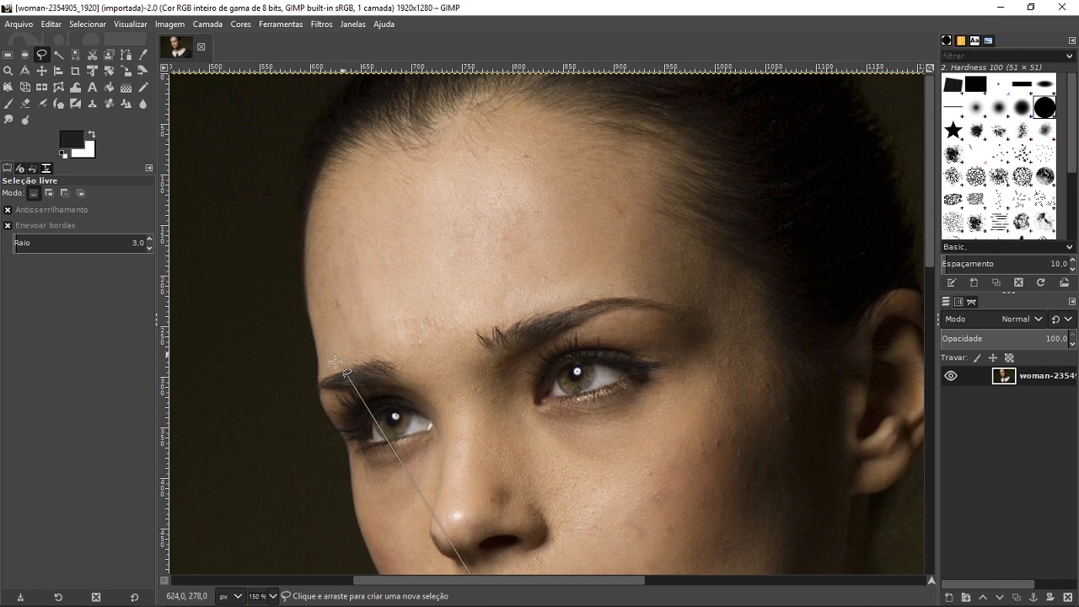
scroll(342, 379, down, 5)
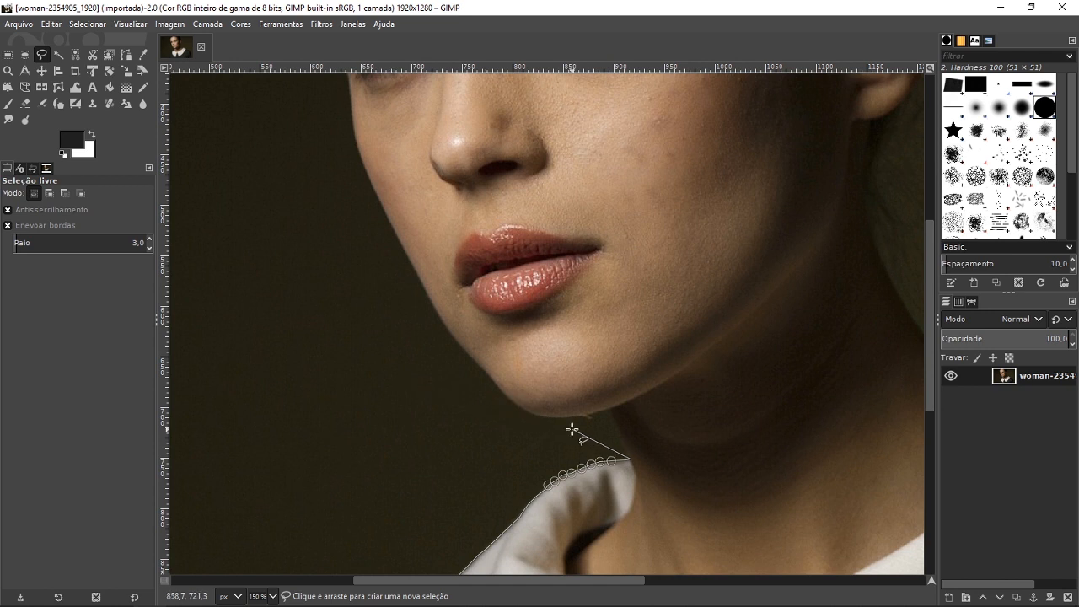
ctrl+scroll(582, 433, up, 5)
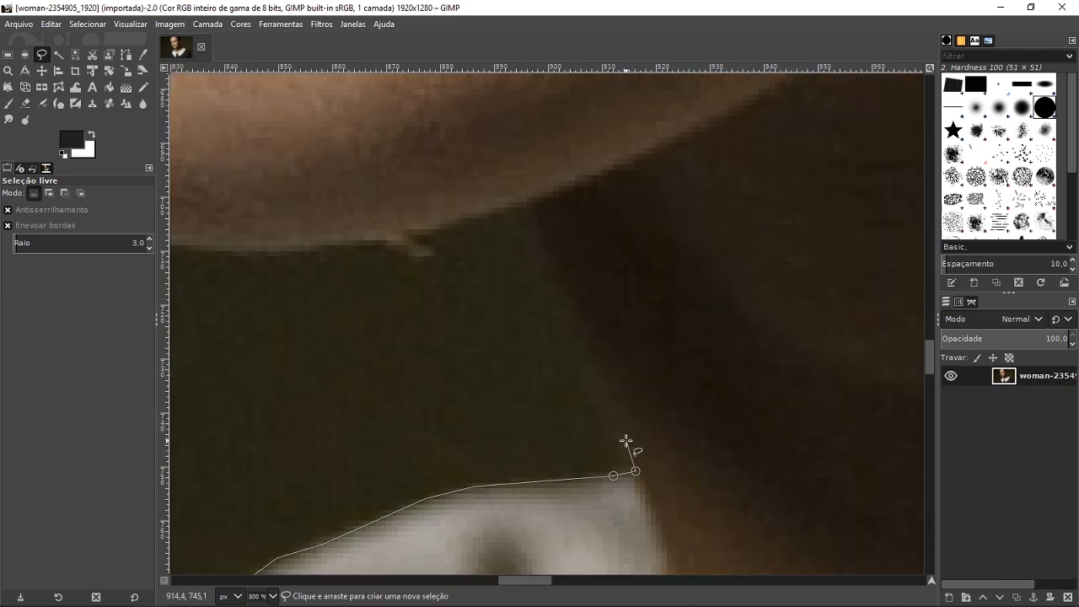
click(558, 266)
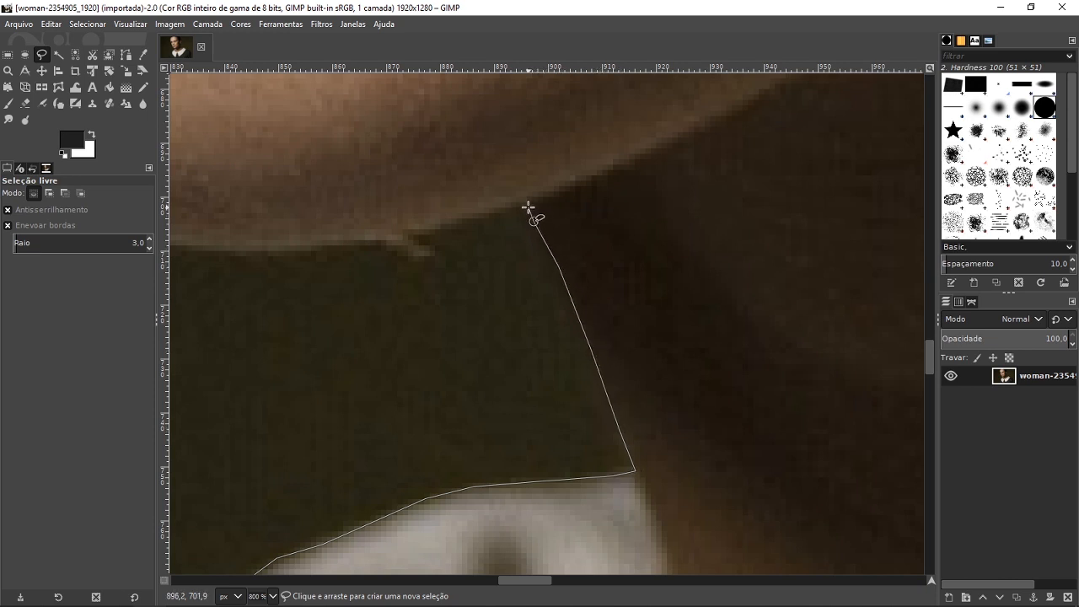
Continue the outline from the neck along the underside of the chin, cutting across the small stray detail there.
click(498, 219)
click(452, 231)
click(401, 245)
click(263, 252)
scroll(251, 258, down, 2)
scroll(525, 209, up, 1)
scroll(614, 292, up, 1)
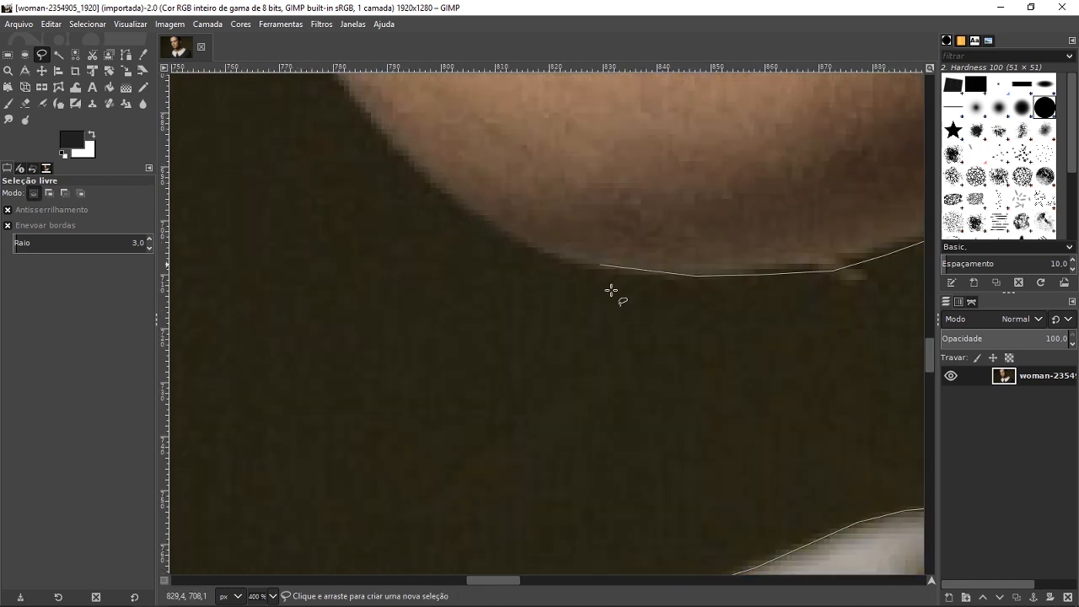
click(636, 277)
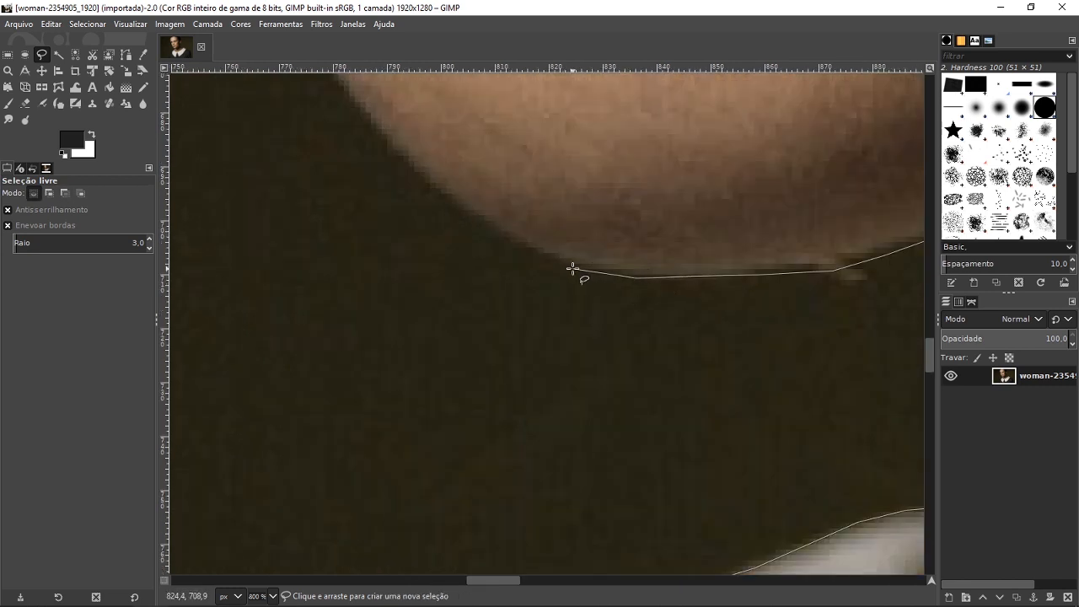
Trace around the rounded front of the chin and start up the jaw line below the lips.
click(577, 270)
click(483, 220)
click(430, 178)
click(389, 140)
scroll(344, 137, down, 2)
scroll(277, 142, up, 3)
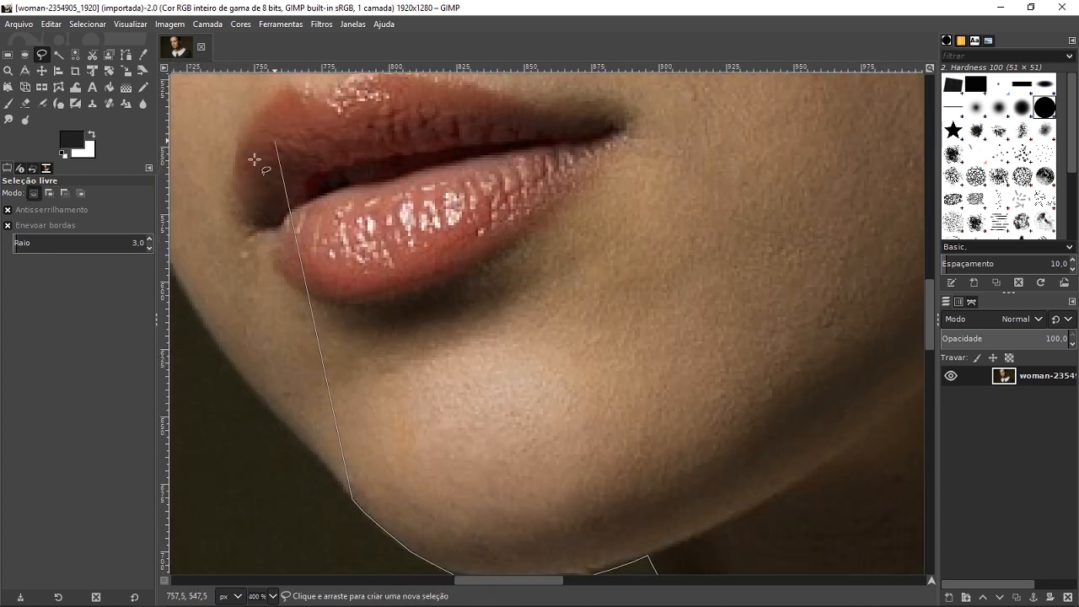
scroll(214, 425, up, 2)
click(445, 506)
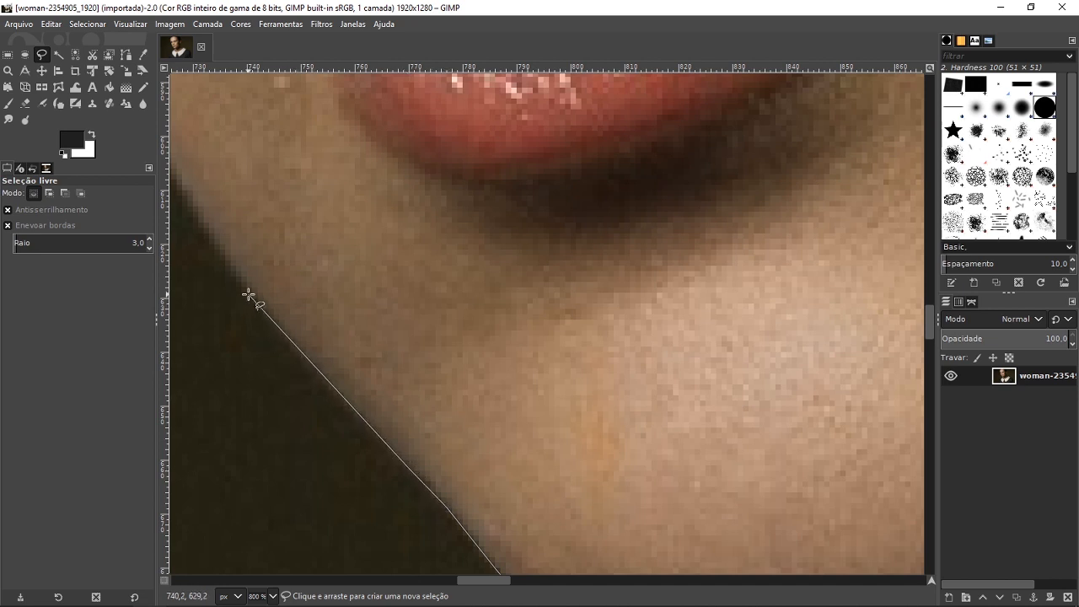
Extend the outline up the jaw line from below the lower lip to the level of the mouth corner.
scroll(221, 282, down, 2)
scroll(253, 276, left, 3)
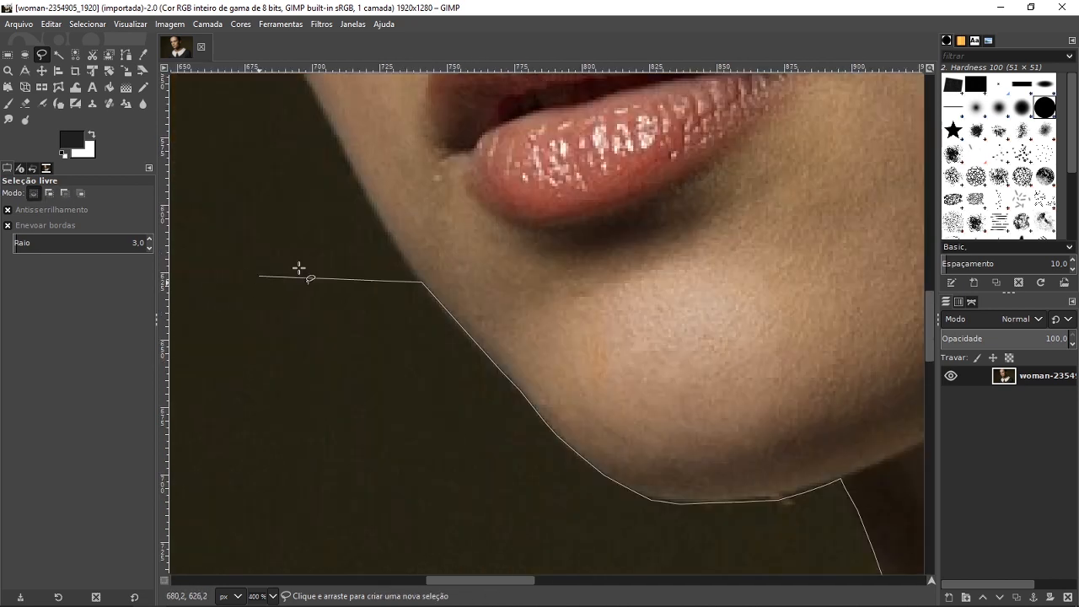
scroll(404, 226, up, 2)
drag(415, 314, 295, 113)
click(295, 110)
scroll(286, 126, up, 2)
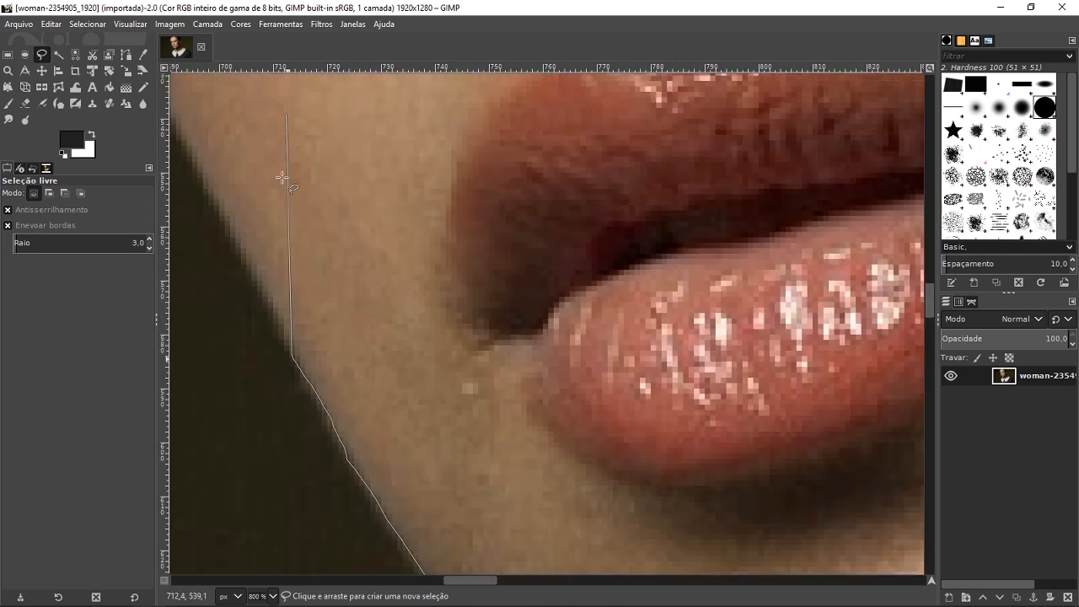
Add outline points up the cheek edge beside the lips, spacing them closely near the upper lip.
click(278, 330)
click(263, 290)
click(213, 202)
click(209, 190)
click(204, 178)
click(201, 163)
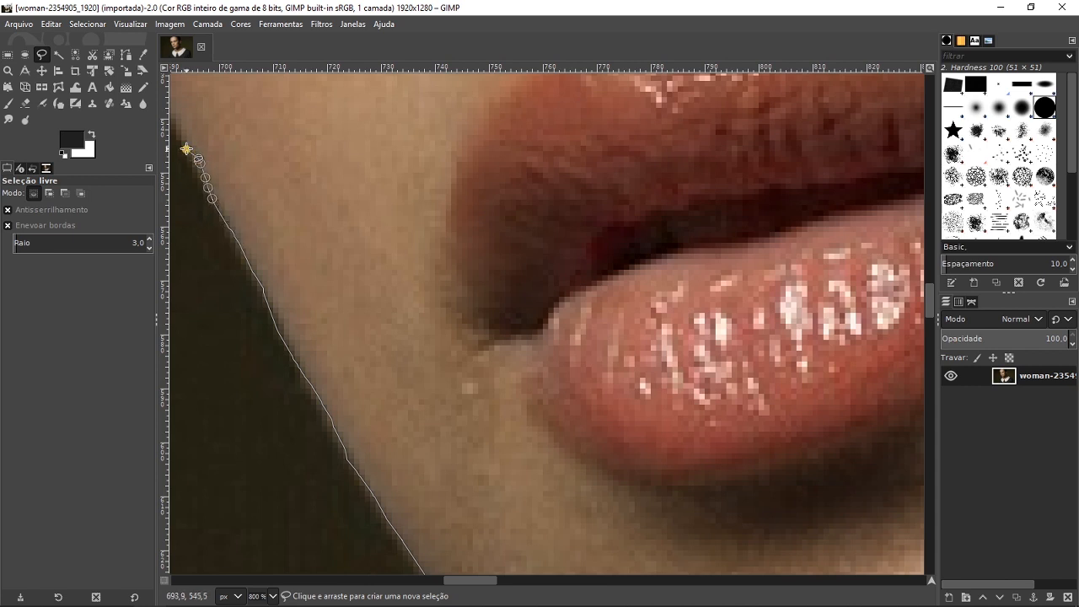
Move the misplaced outline points beside the upper lip onto the cheek's edge.
scroll(184, 154, up, 1)
scroll(184, 155, up, 2)
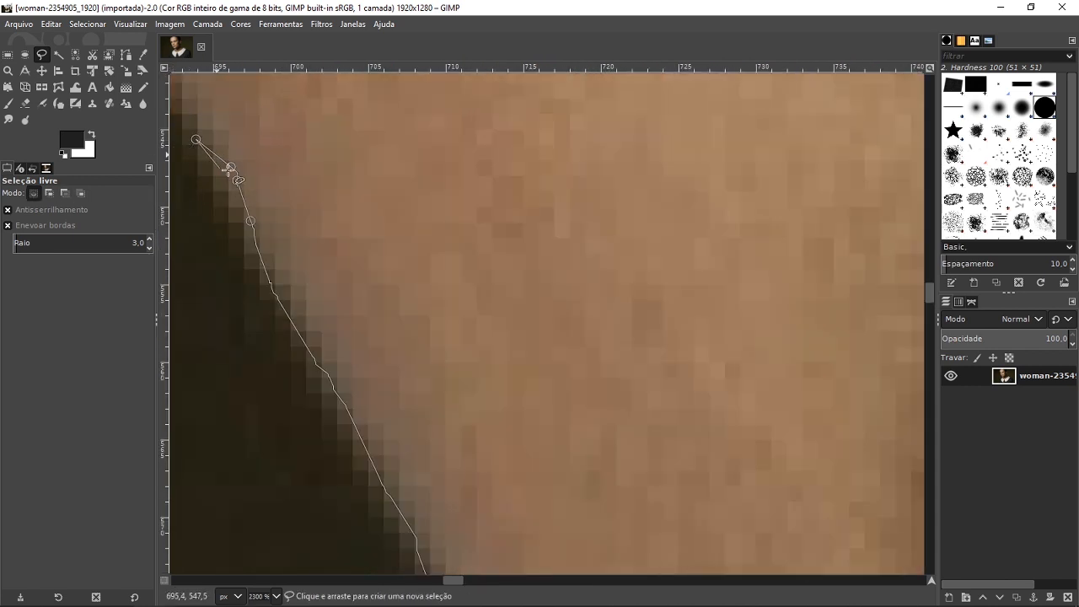
drag(237, 183, 242, 236)
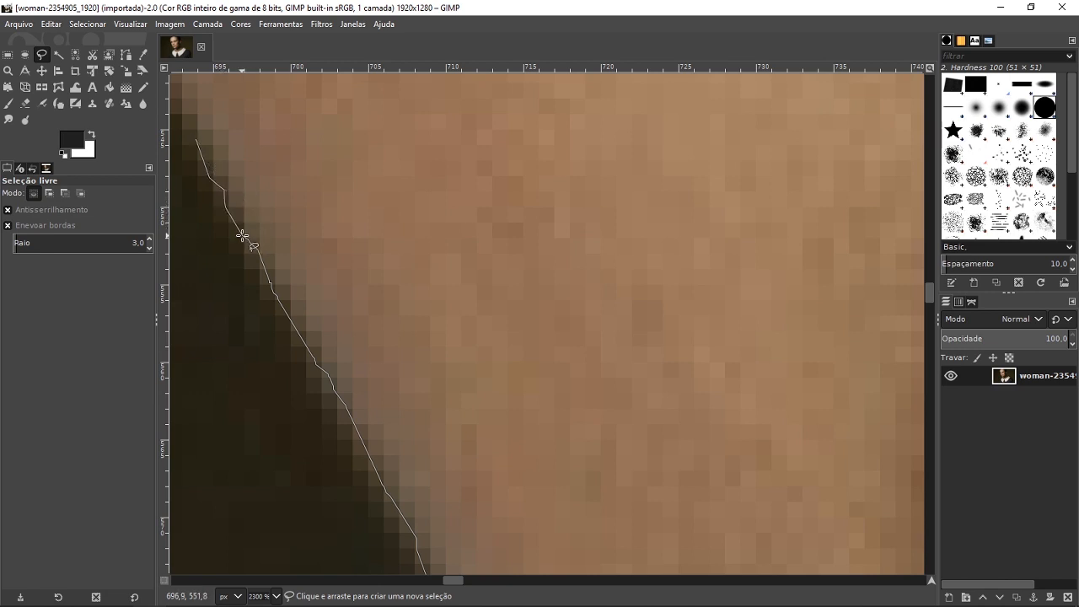
Extend the outline up the cheek's straight edge from the upper lip to just below nose level.
scroll(224, 284, down, 3)
scroll(221, 291, left, 5)
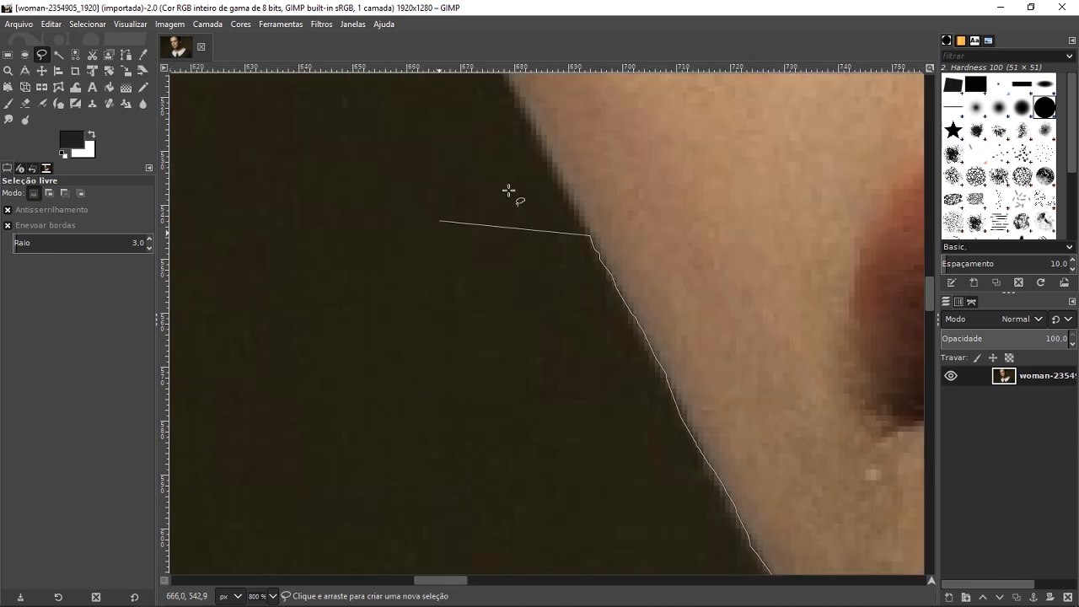
scroll(510, 191, up, 4)
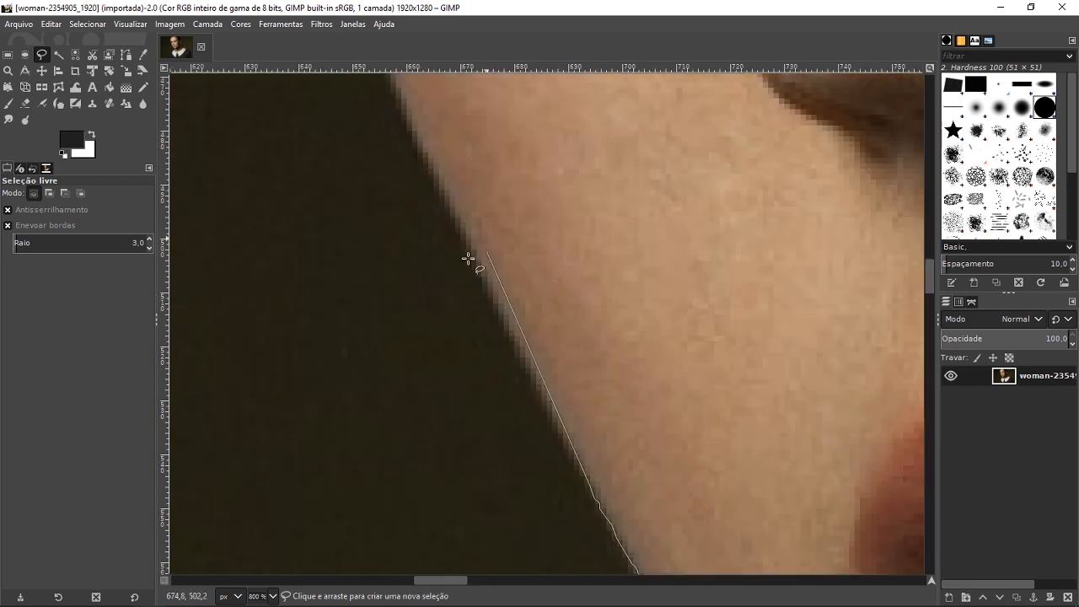
click(397, 99)
scroll(394, 99, down, 2)
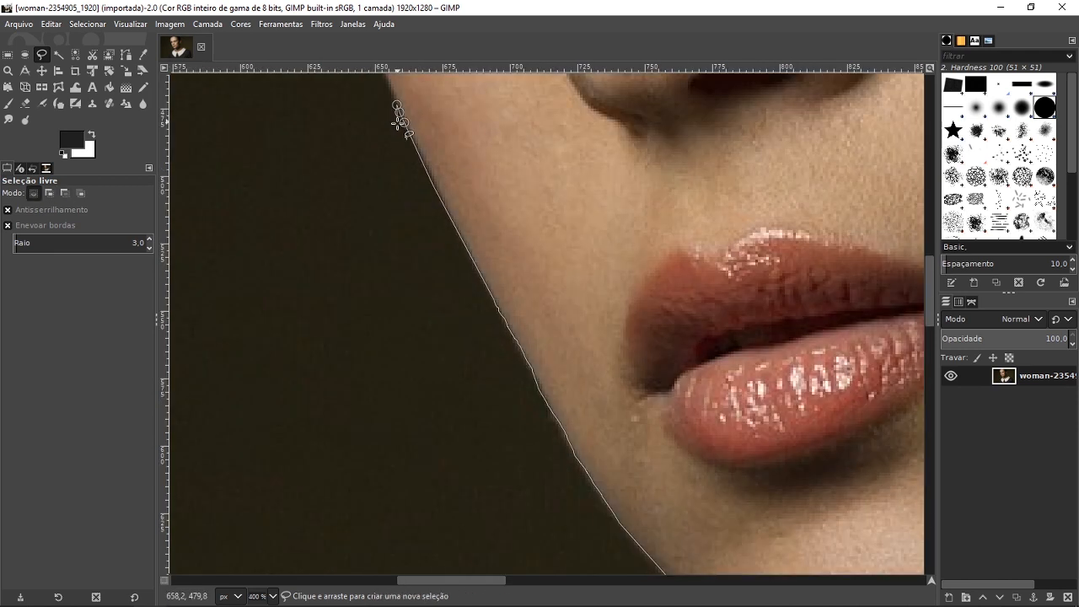
Follow the curved cheek edge past the nose with outline points up to just below the outer eyelashes.
scroll(389, 145, up, 4)
scroll(350, 440, down, 1)
scroll(349, 440, down, 2)
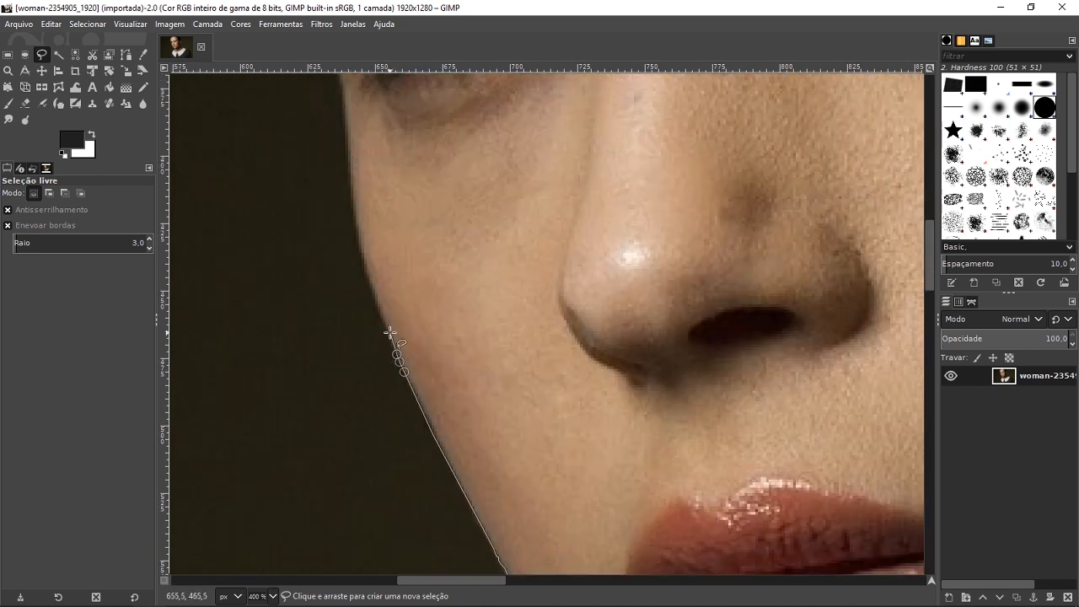
click(388, 332)
click(379, 307)
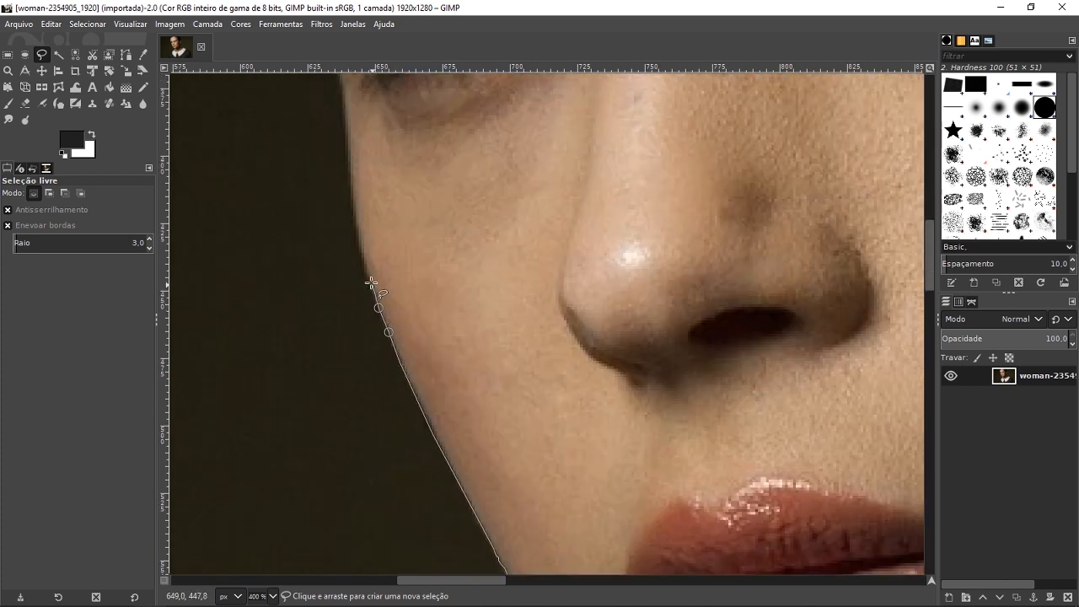
click(368, 278)
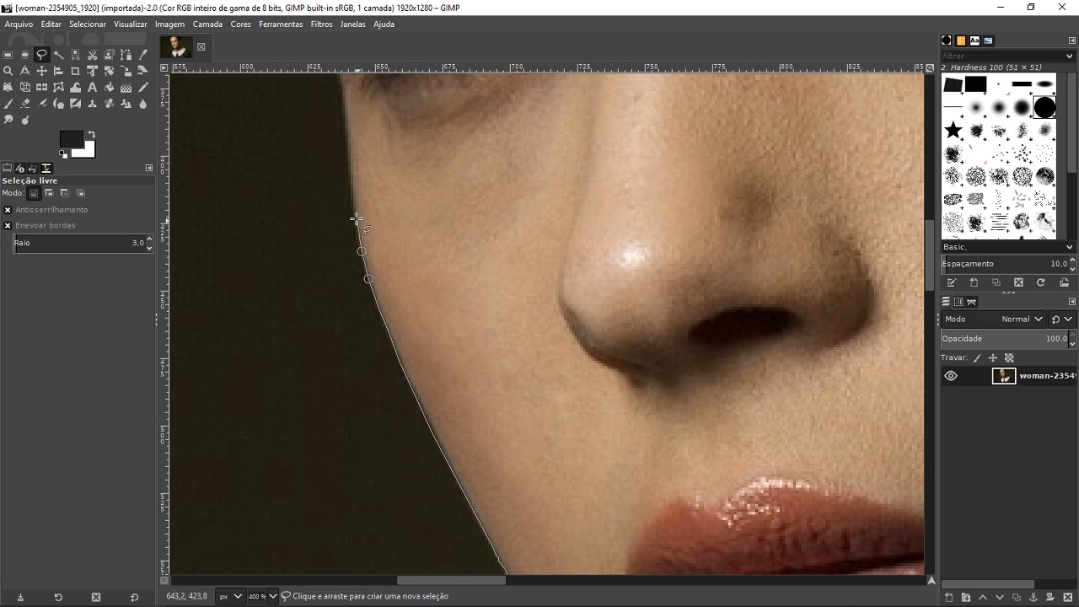
scroll(354, 182, up, 5)
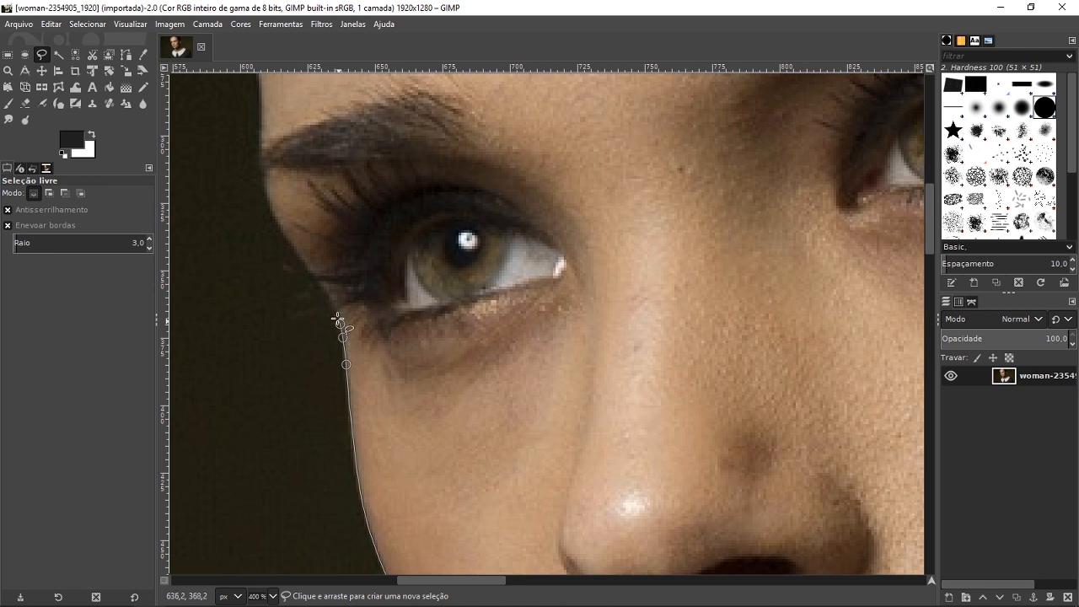
Extend the outline from below the outer eyelashes up around the eye's outer corner to just below the eyebrow.
scroll(335, 312, up, 3)
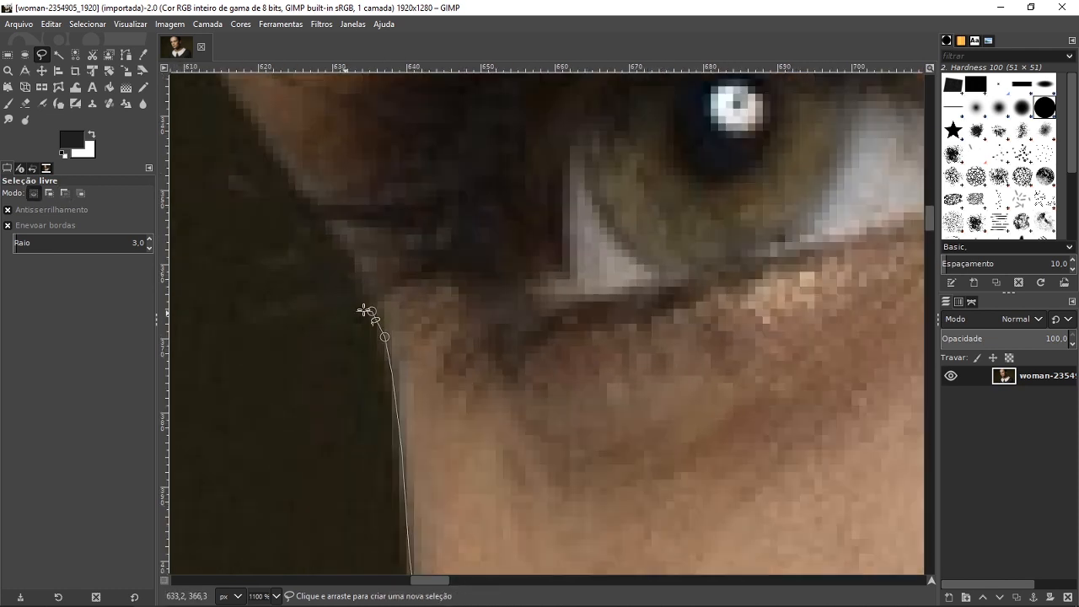
click(352, 264)
click(275, 160)
scroll(283, 226, down, 3)
scroll(266, 216, up, 3)
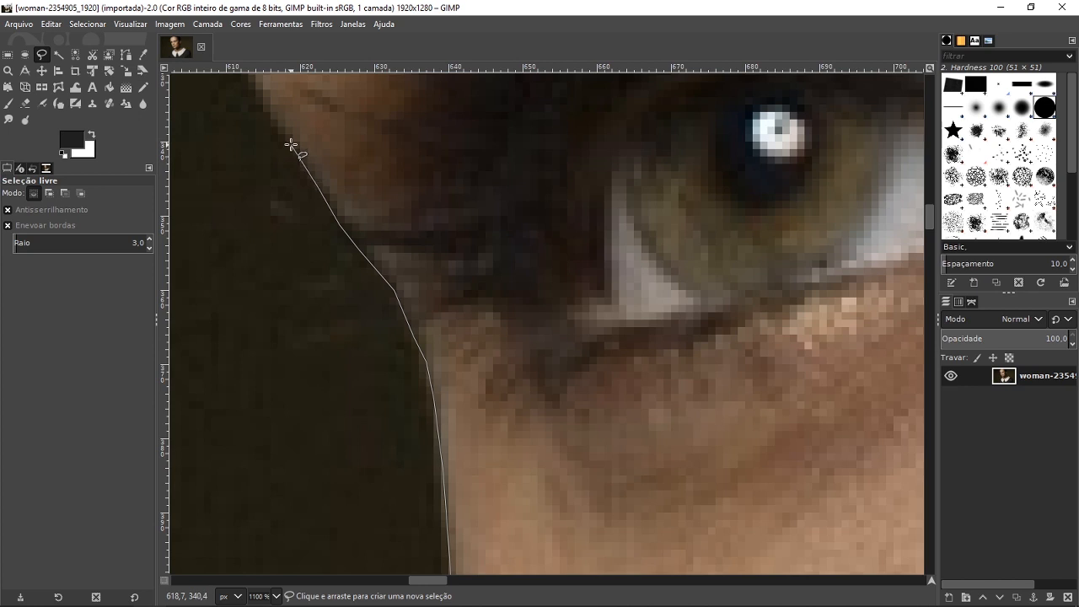
scroll(272, 123, down, 5)
scroll(273, 149, up, 2)
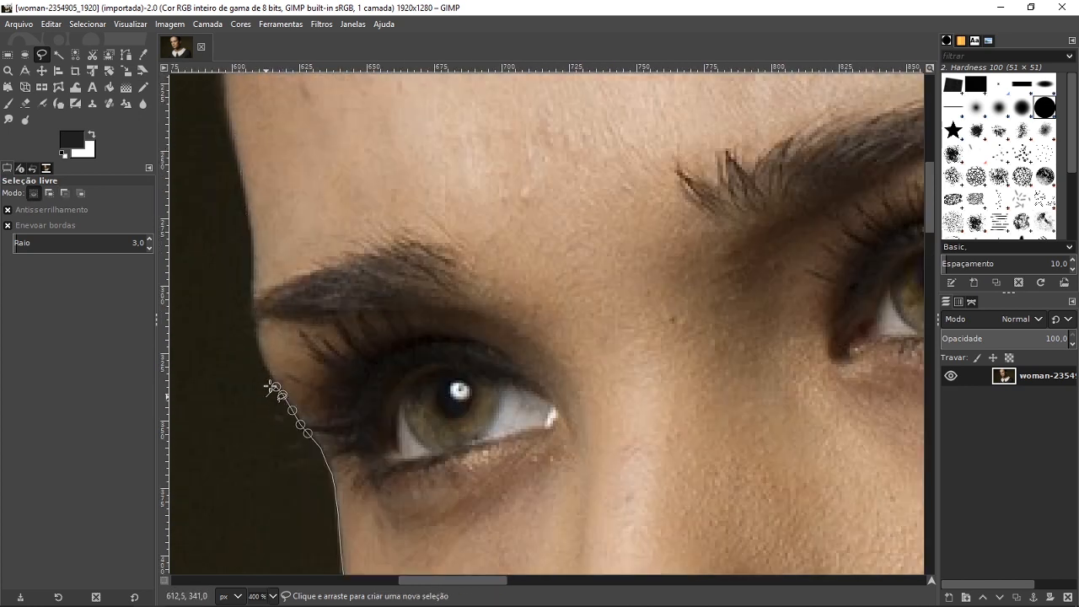
Continue the outline past the eyebrow's outer end and up the forehead's edge with closely spaced points.
mouse_move(260, 357)
mouse_down()
mouse_move(236, 155)
mouse_move(237, 518)
mouse_move(217, 430)
mouse_up()
scroll(233, 165, up, 5)
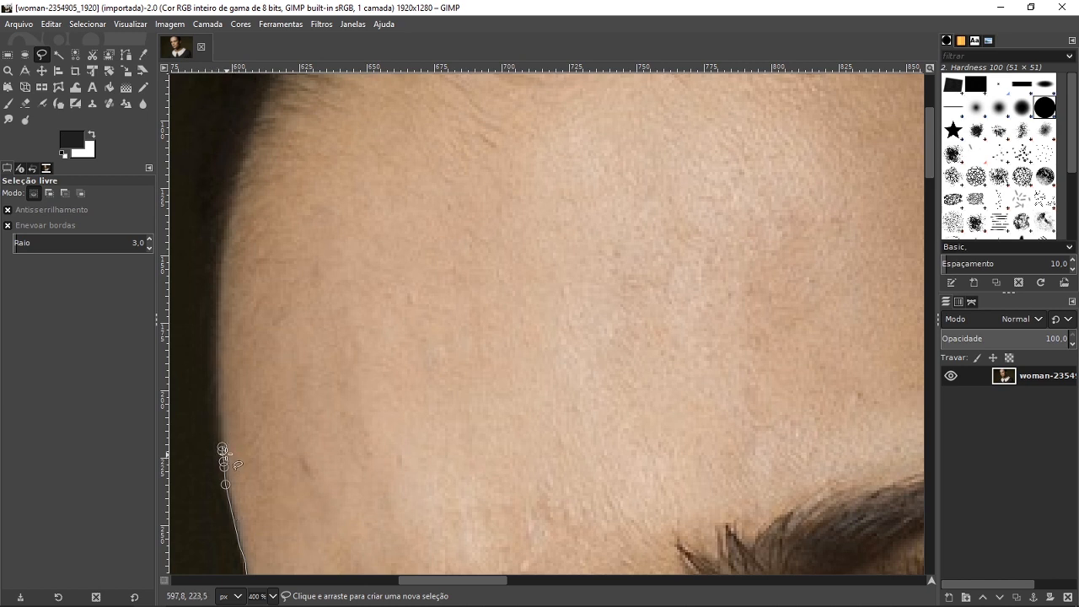
drag(215, 410, 215, 381)
drag(213, 342, 214, 317)
scroll(200, 234, up, 1)
scroll(202, 248, down, 2)
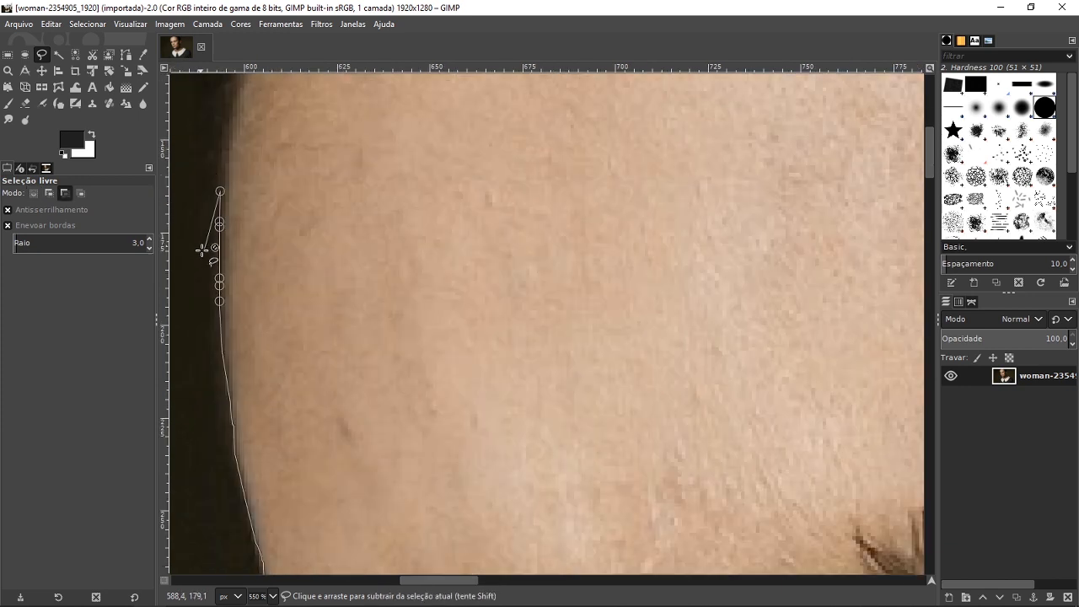
scroll(202, 248, down, 2)
scroll(189, 213, up, 3)
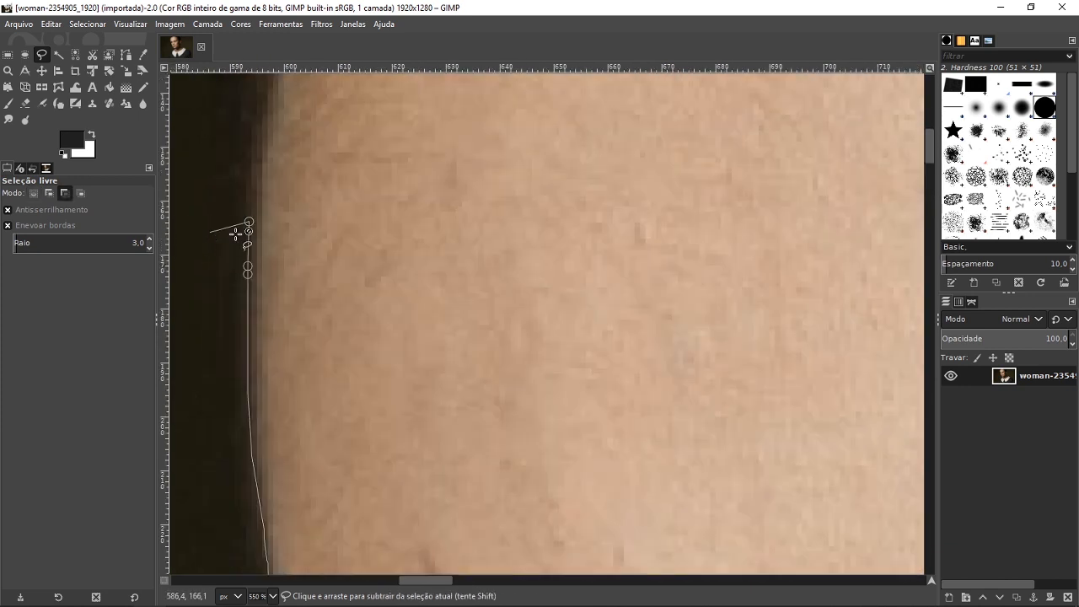
scroll(244, 202, down, 1)
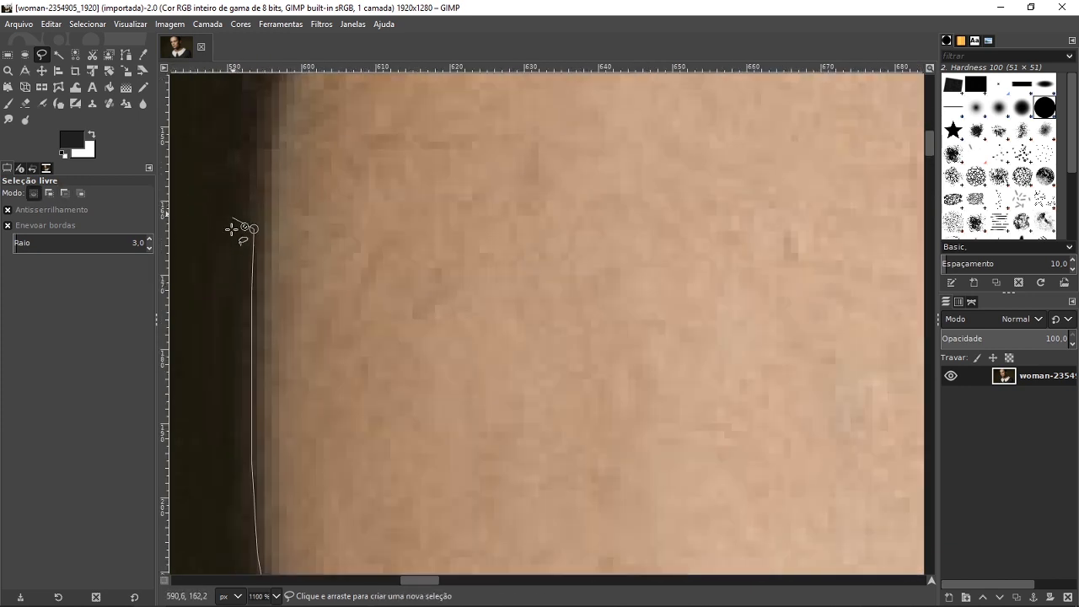
scroll(233, 253, down, 1)
scroll(320, 275, left, 5)
scroll(848, 334, down, 4)
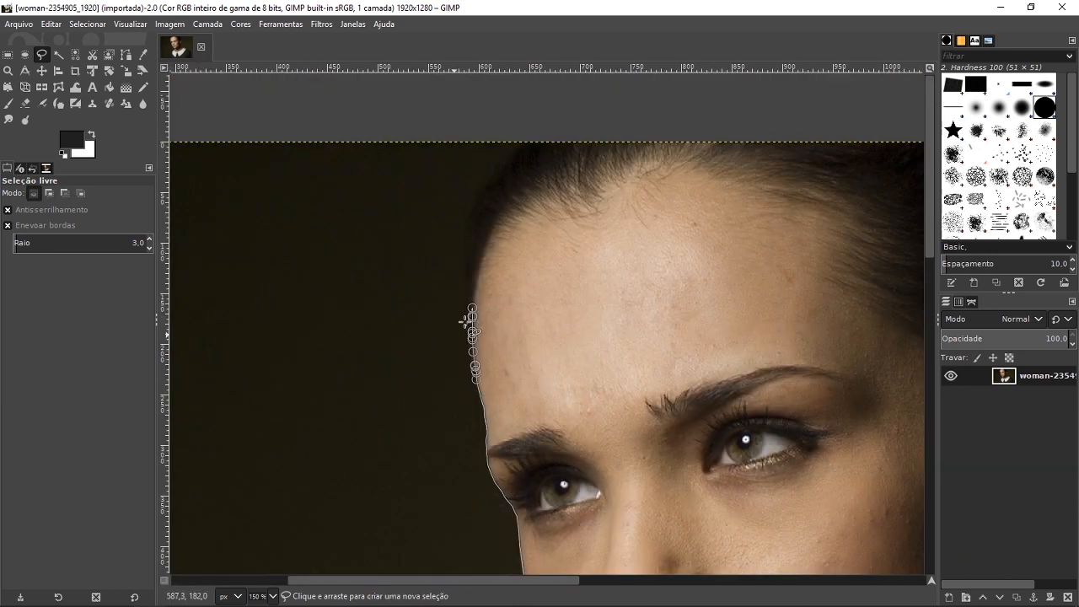
Add outline points along the upper forehead's edge up to where the dark hair begins.
scroll(468, 310, up, 5)
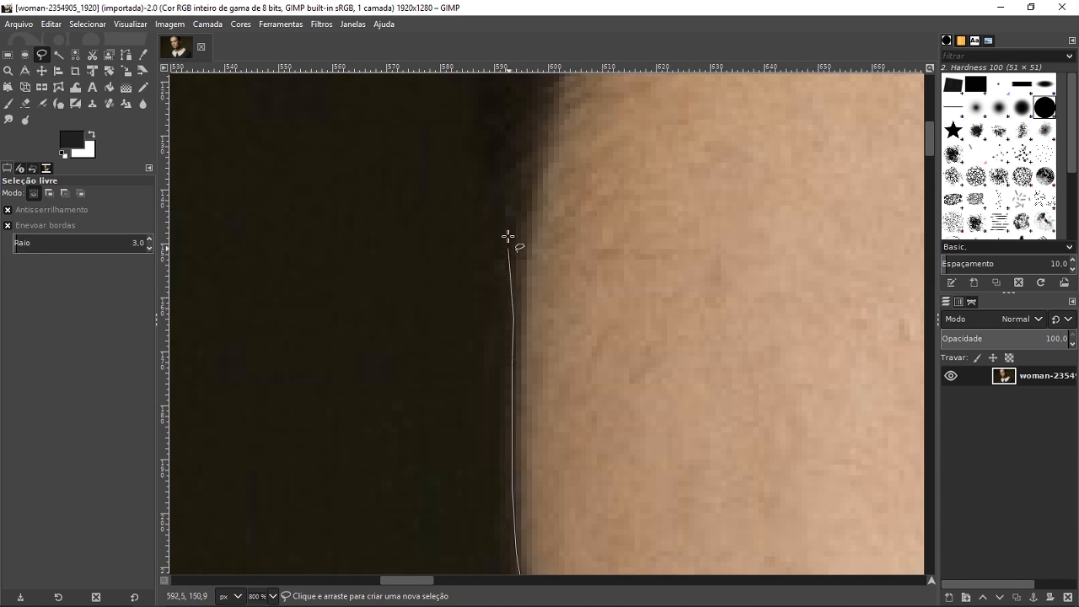
scroll(516, 202, up, 2)
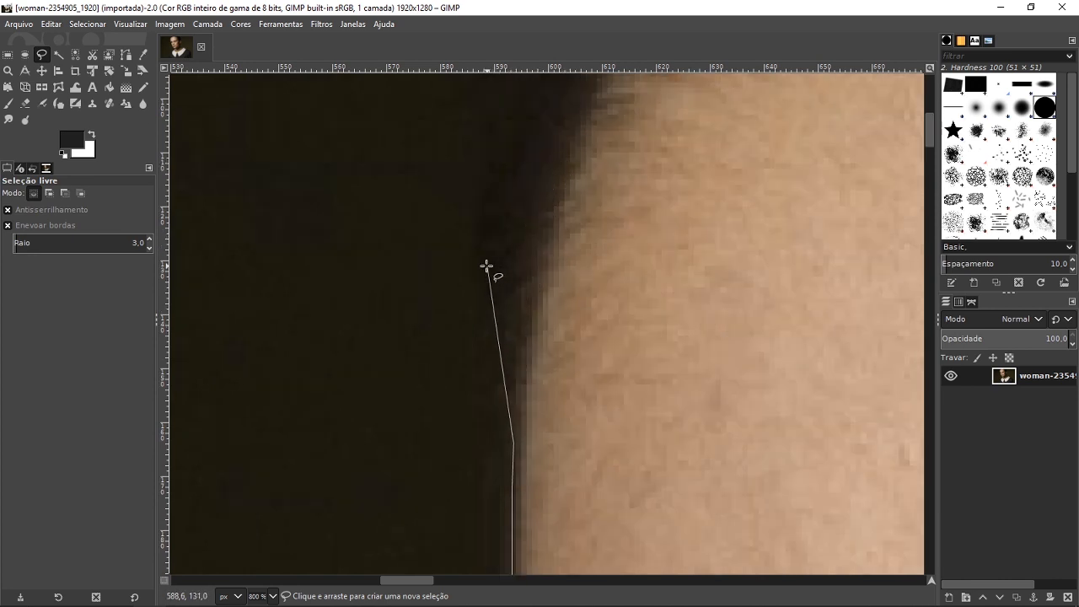
scroll(484, 219, up, 2)
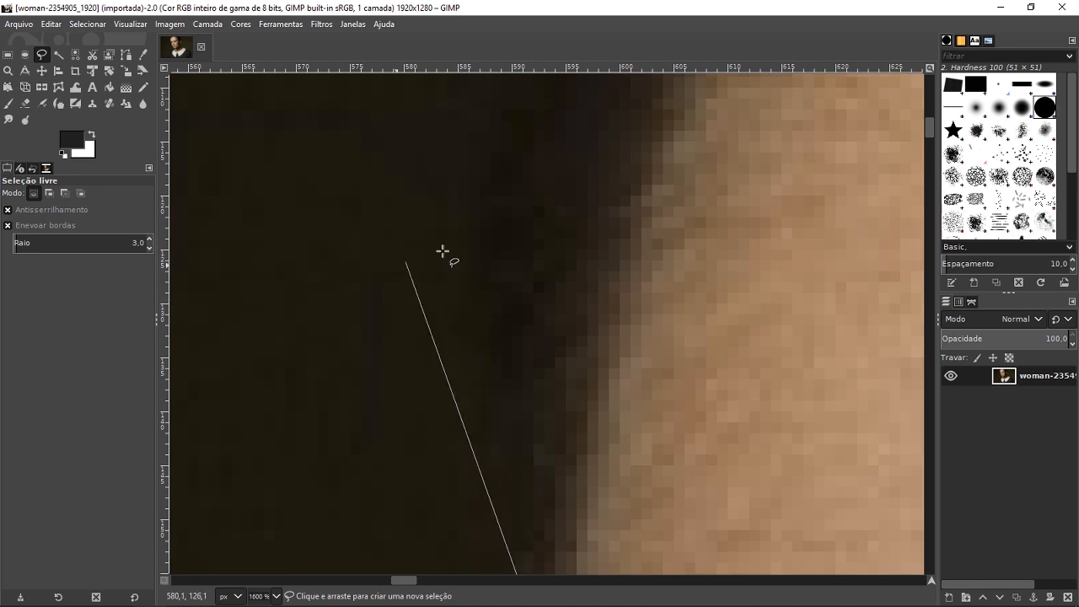
click(549, 295)
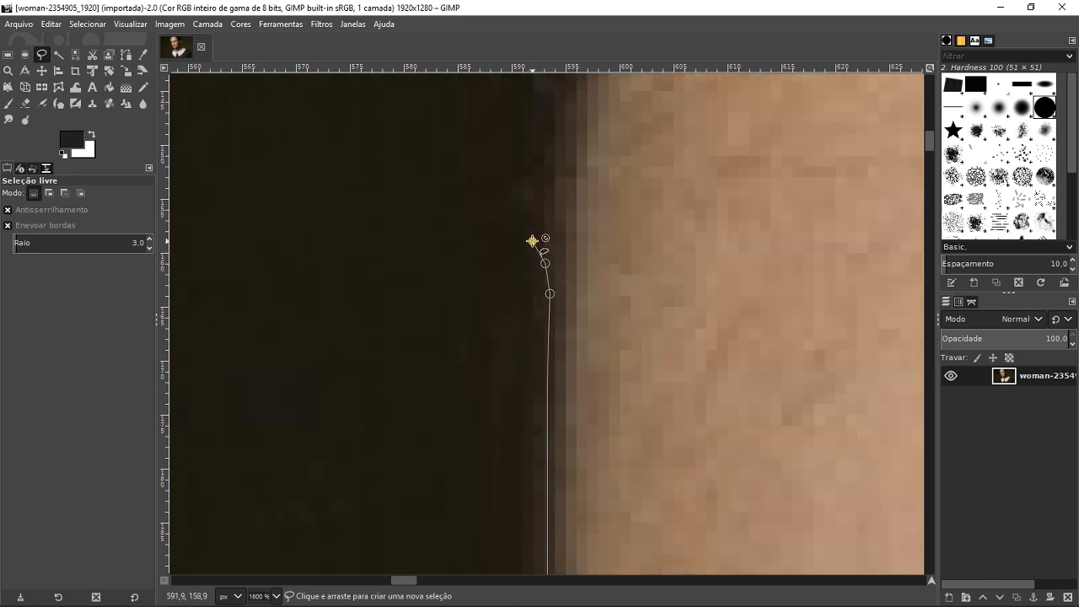
scroll(532, 241, down, 3)
scroll(530, 253, up, 1)
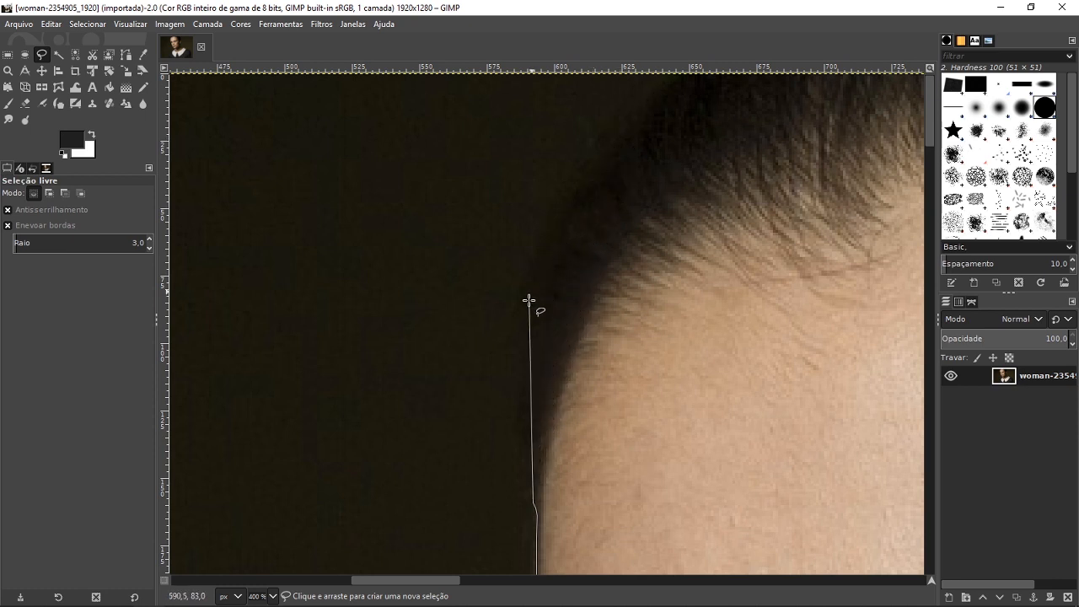
scroll(521, 438, down, 3)
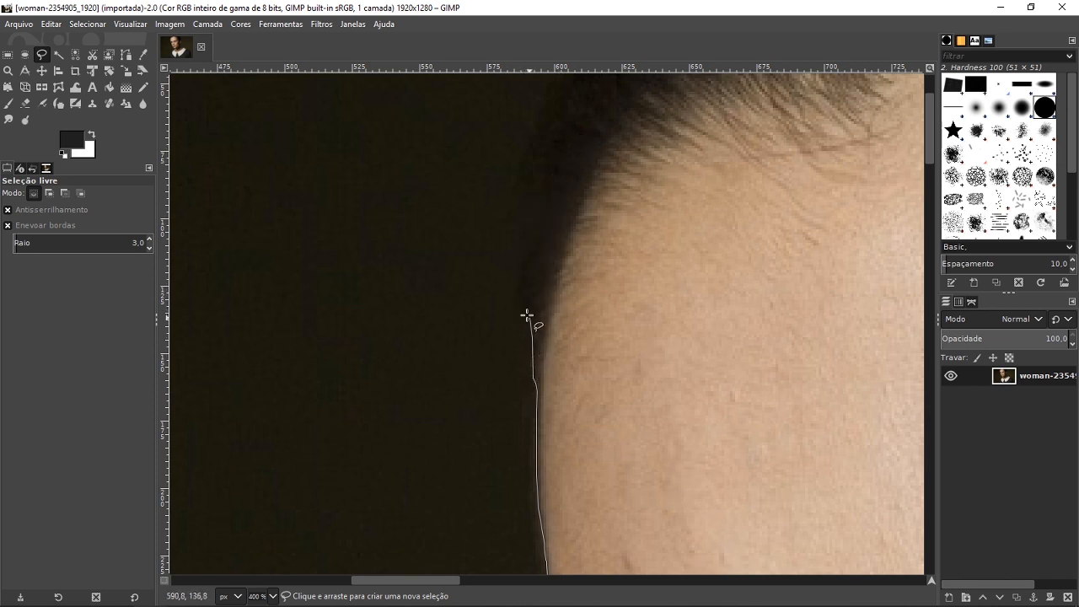
Trace the outer edge of the dark hair beside the forehead, placing several points upward just outside the hair.
click(516, 295)
click(516, 270)
click(517, 247)
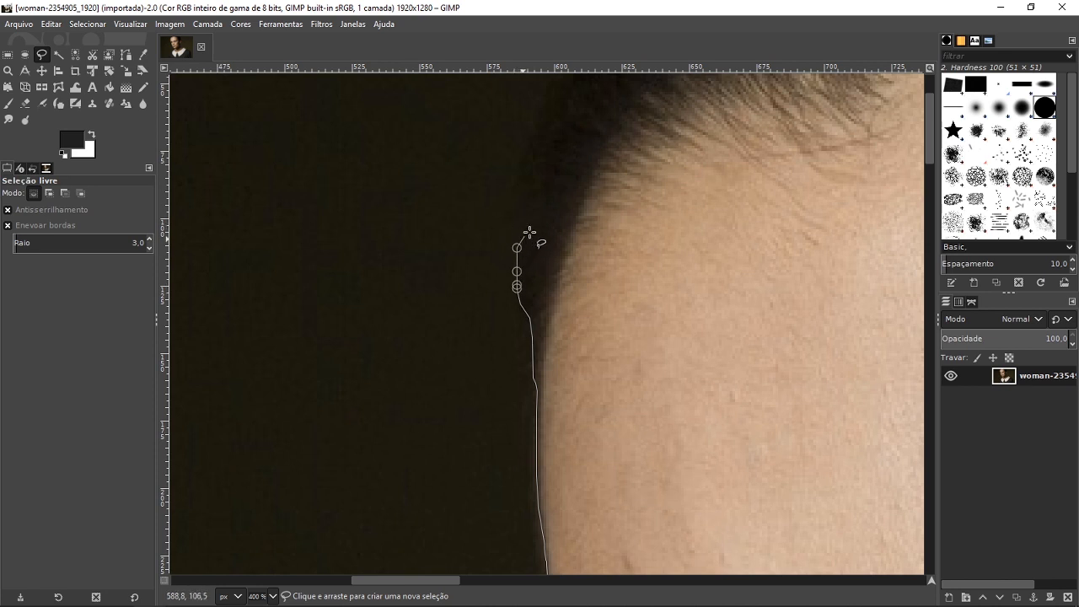
scroll(529, 232, up, 3)
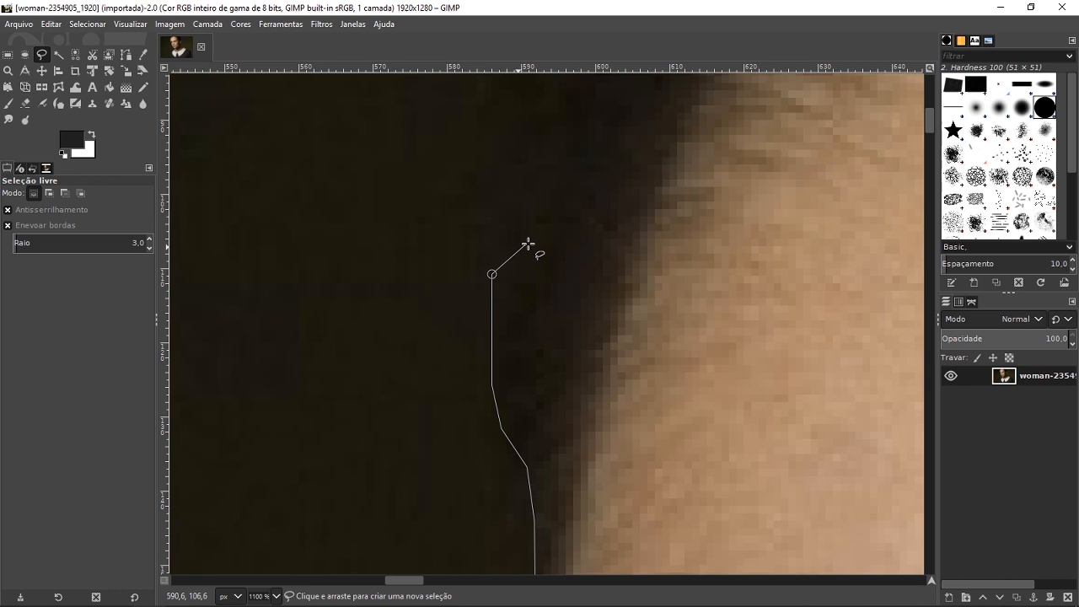
scroll(515, 231, down, 3)
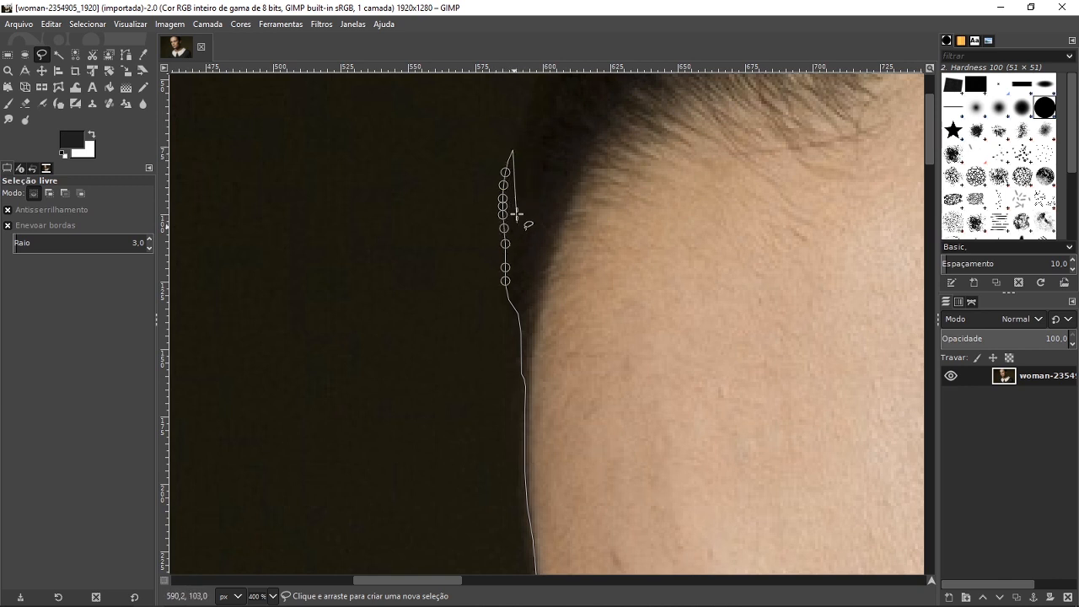
scroll(514, 212, up, 3)
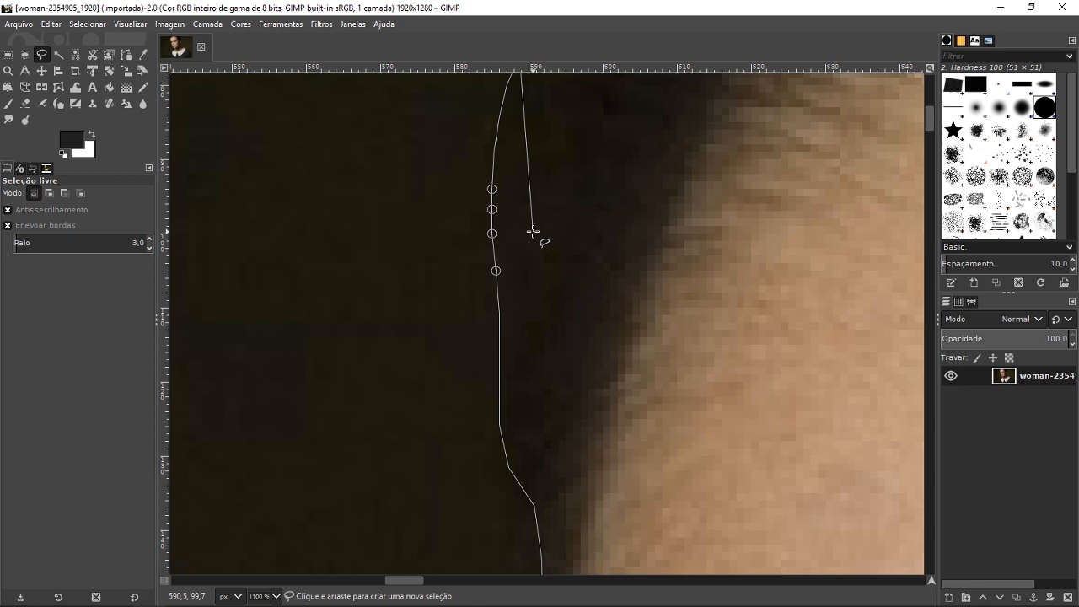
scroll(555, 253, down, 2)
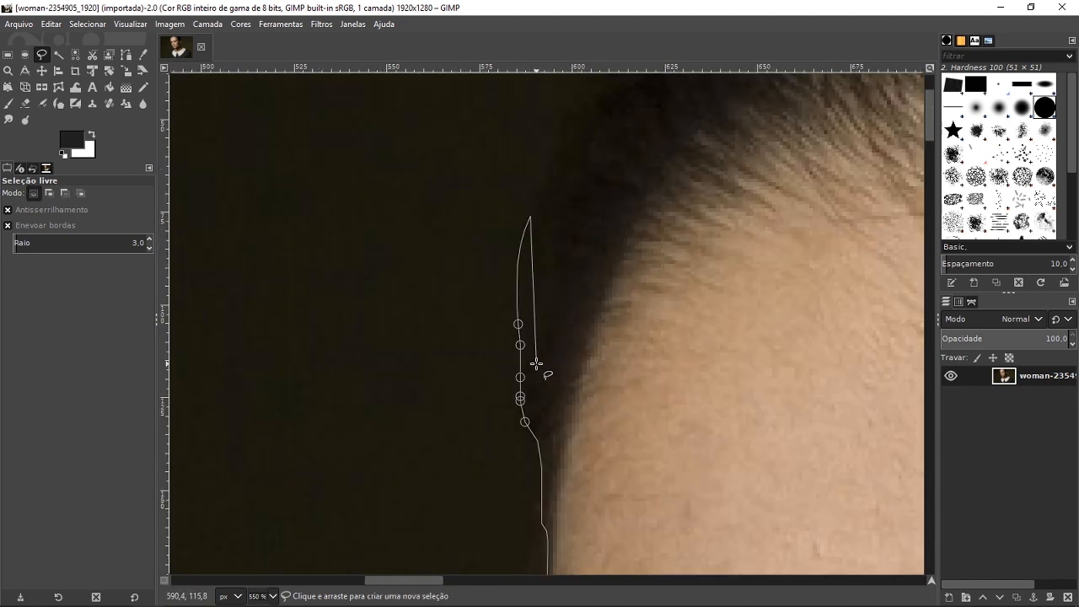
scroll(536, 364, up, 3)
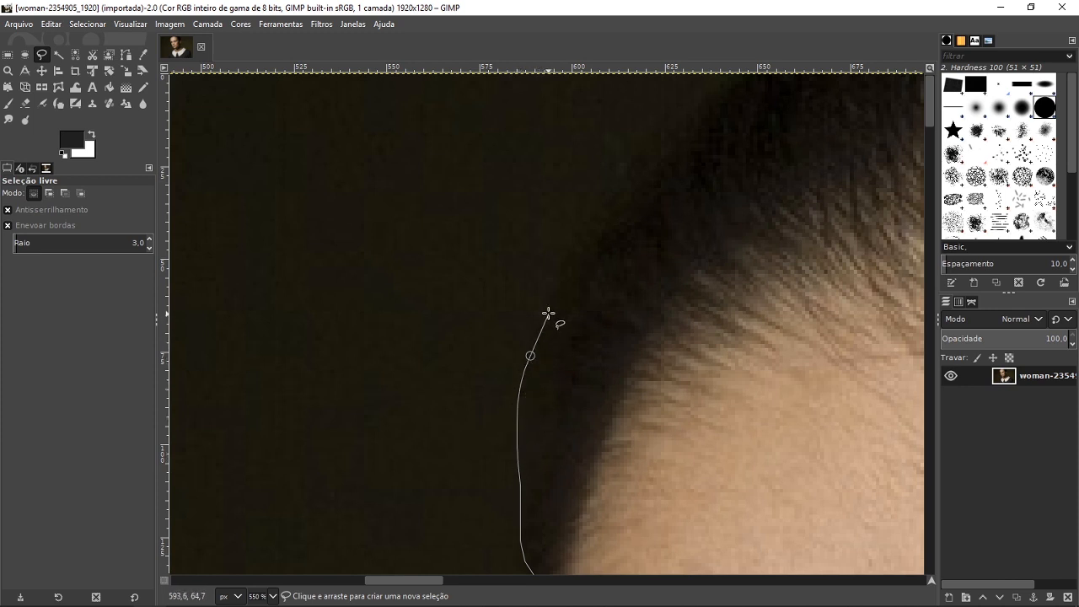
Follow the curved outer edge of the hair with outline points up to the image's top border.
click(580, 242)
click(599, 226)
ctrl+scroll(615, 229, down, 1)
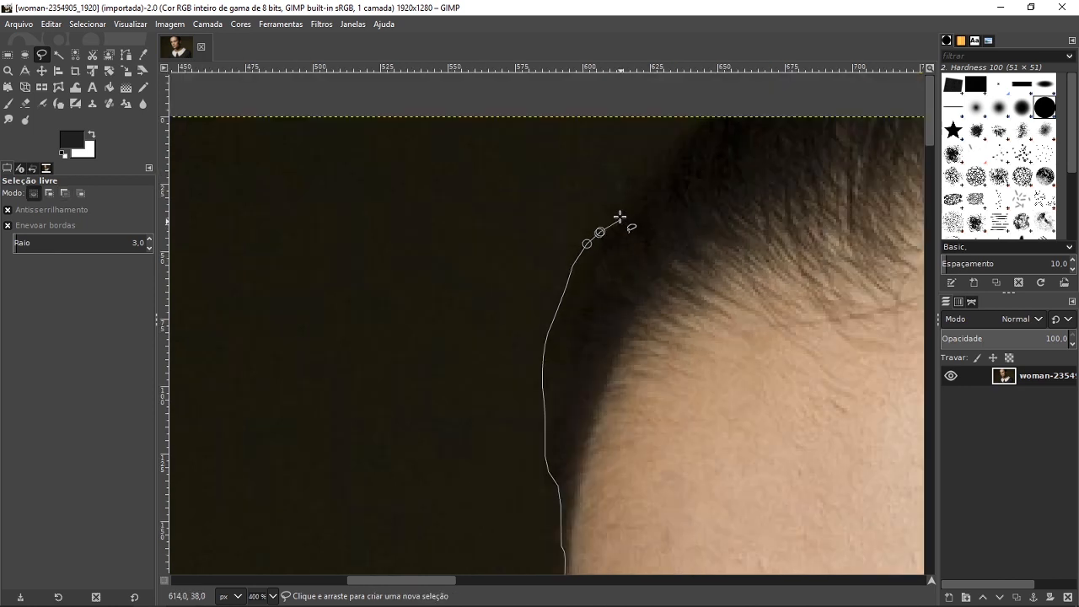
click(631, 191)
click(644, 173)
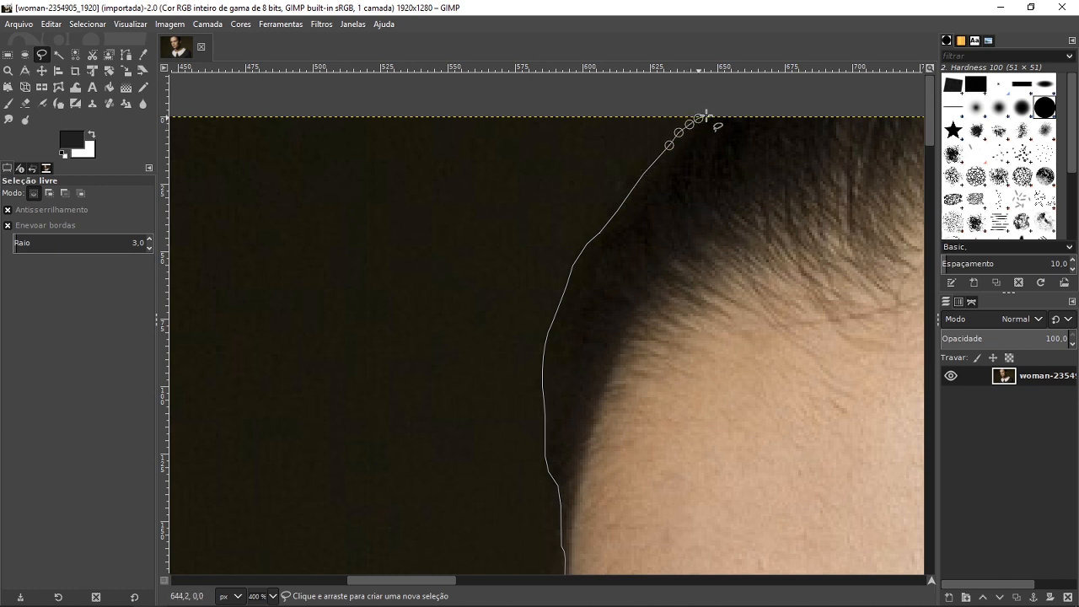
Carry the outline along the image's border with points at its upper-right and lower-right corners.
ctrl+scroll(770, 176, down, 4)
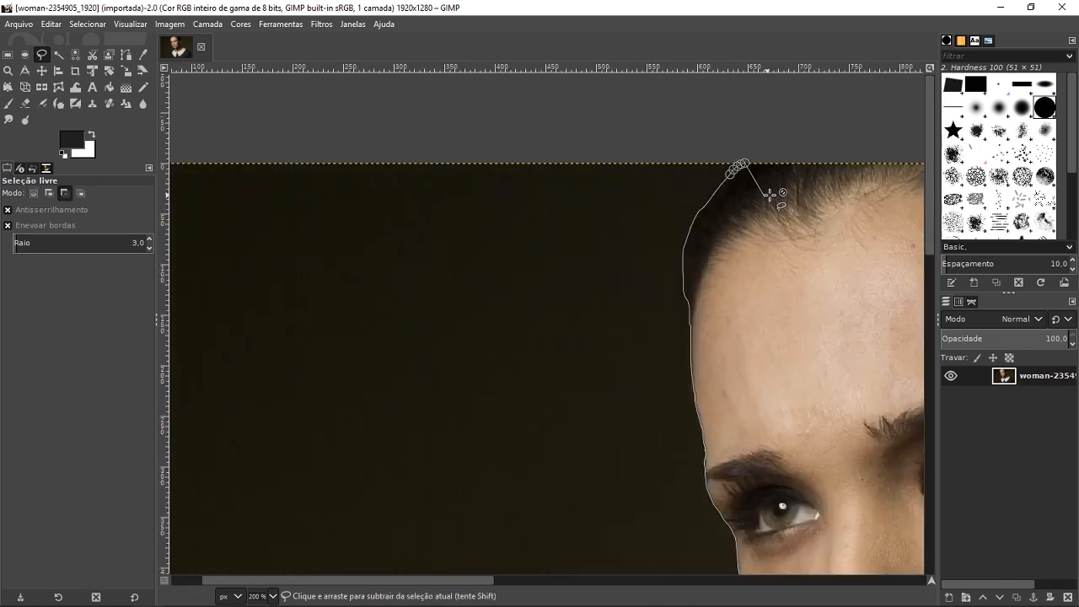
ctrl+scroll(796, 208, down, 2)
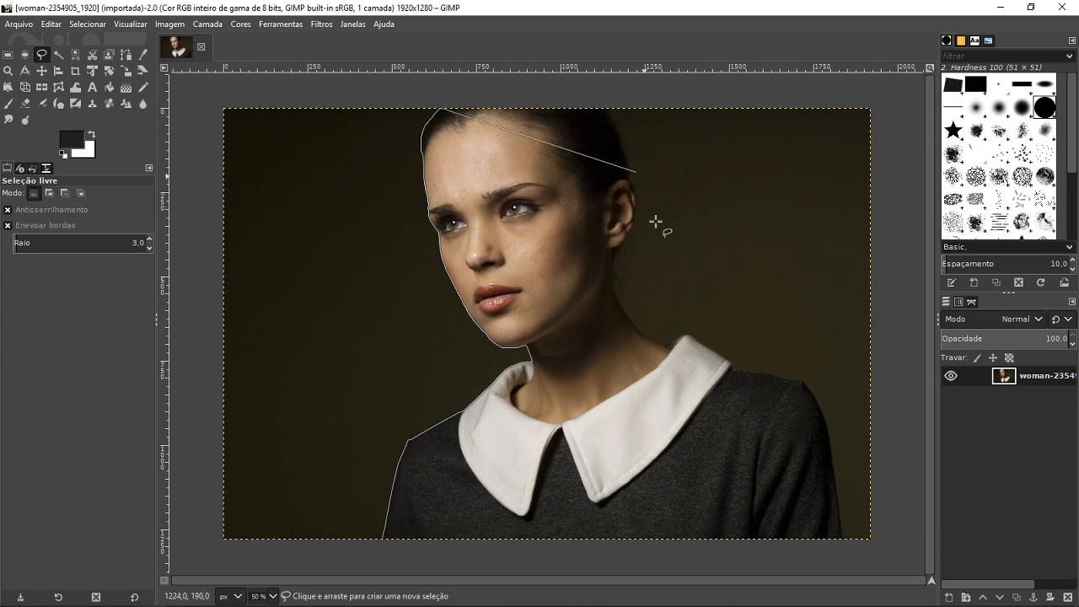
click(871, 108)
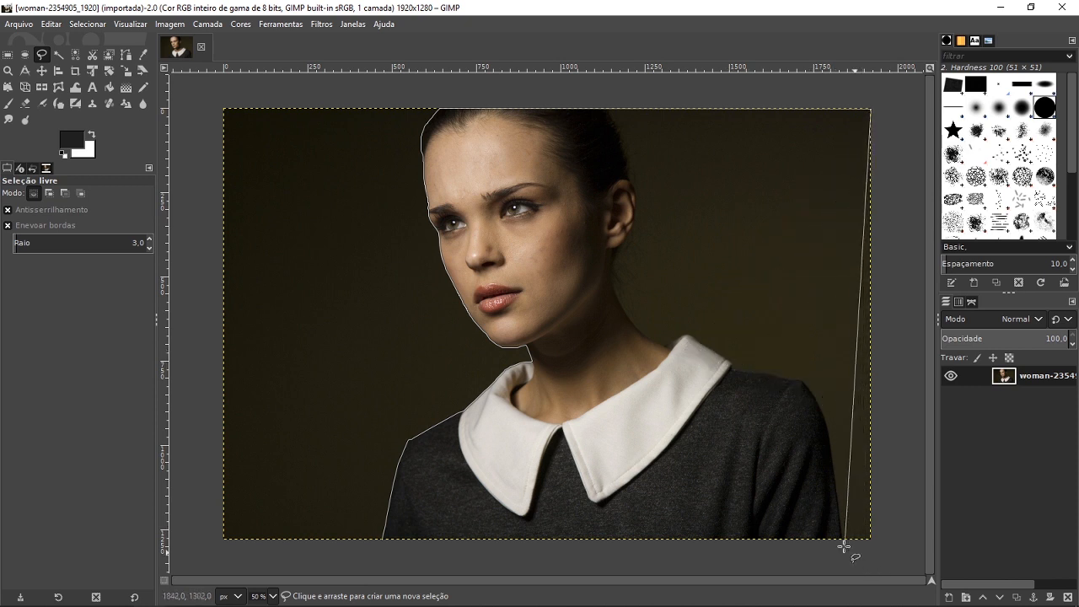
click(870, 542)
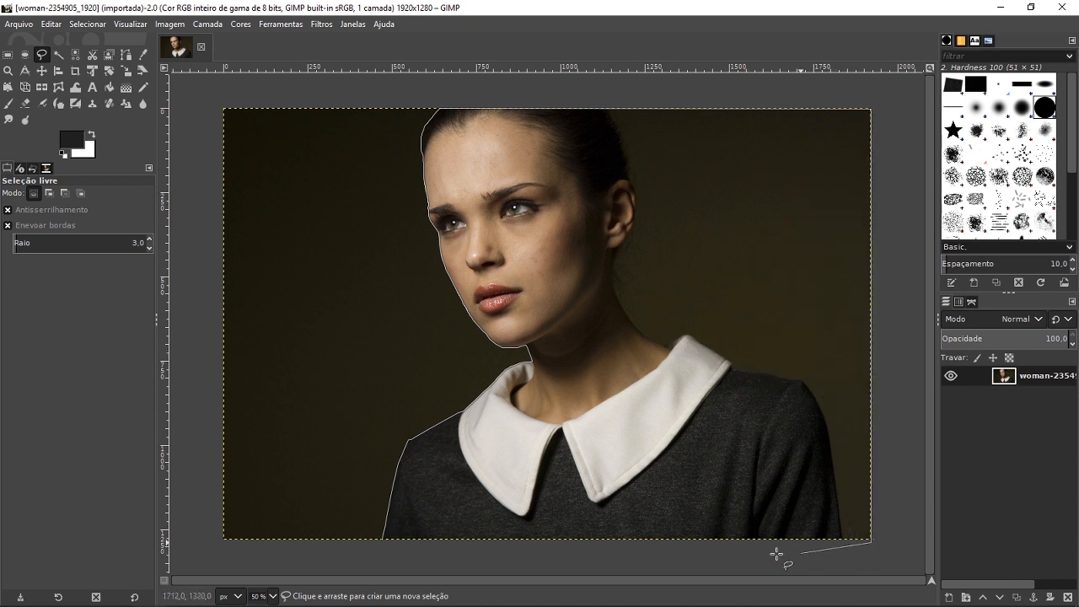
Close the outline along the image's bottom border at its starting point beside the dress sleeve.
click(382, 541)
scroll(612, 113, up, 3)
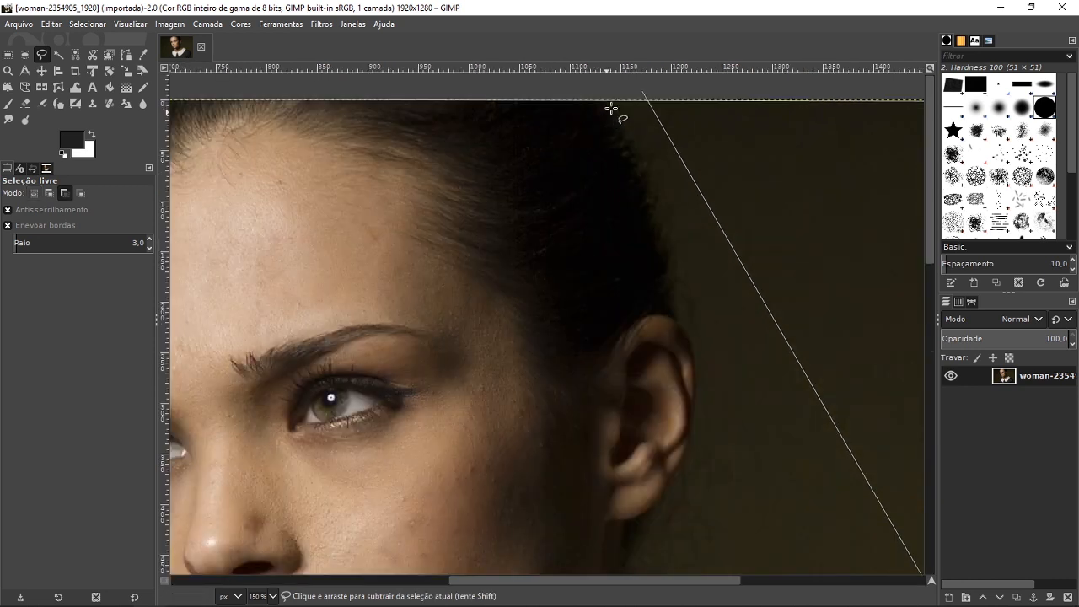
scroll(672, 364, down, 5)
scroll(687, 376, down, 2)
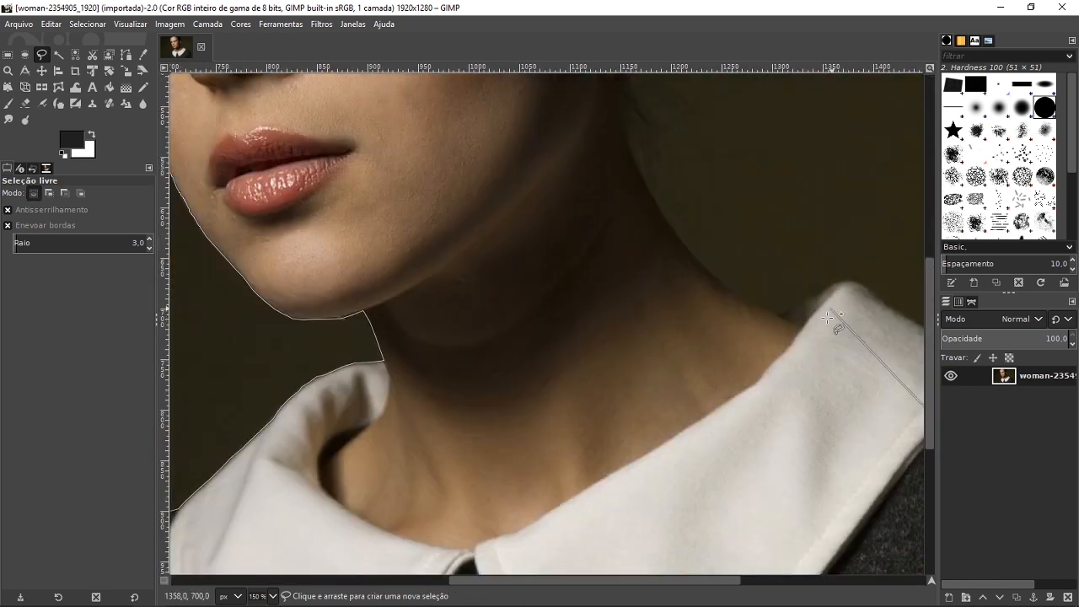
scroll(809, 337, right, 5)
scroll(809, 337, down, 3)
scroll(742, 379, down, 3)
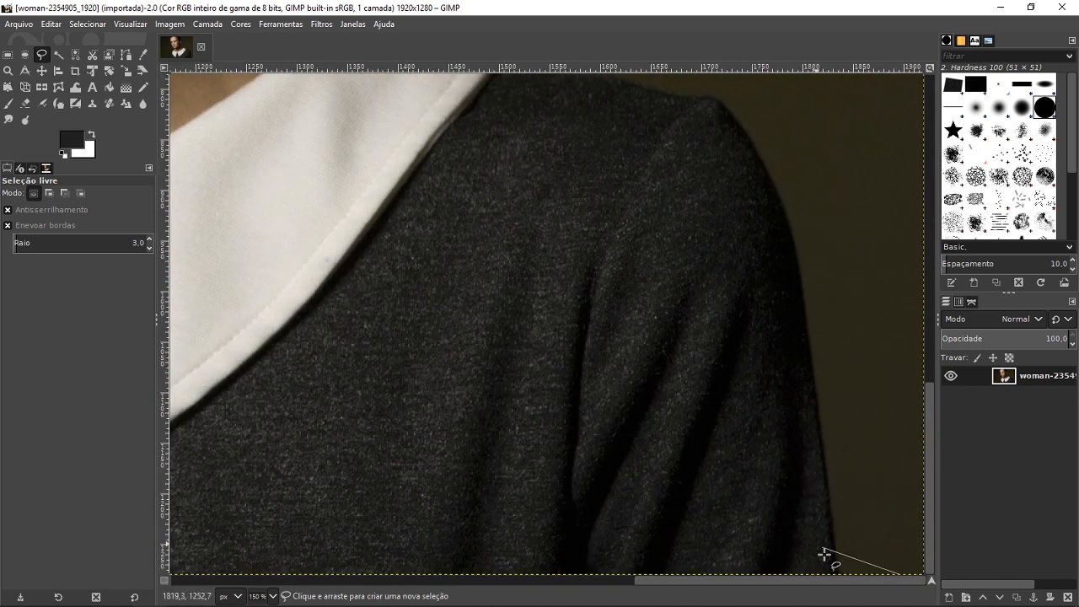
scroll(831, 568, down, 3)
scroll(547, 548, down, 1)
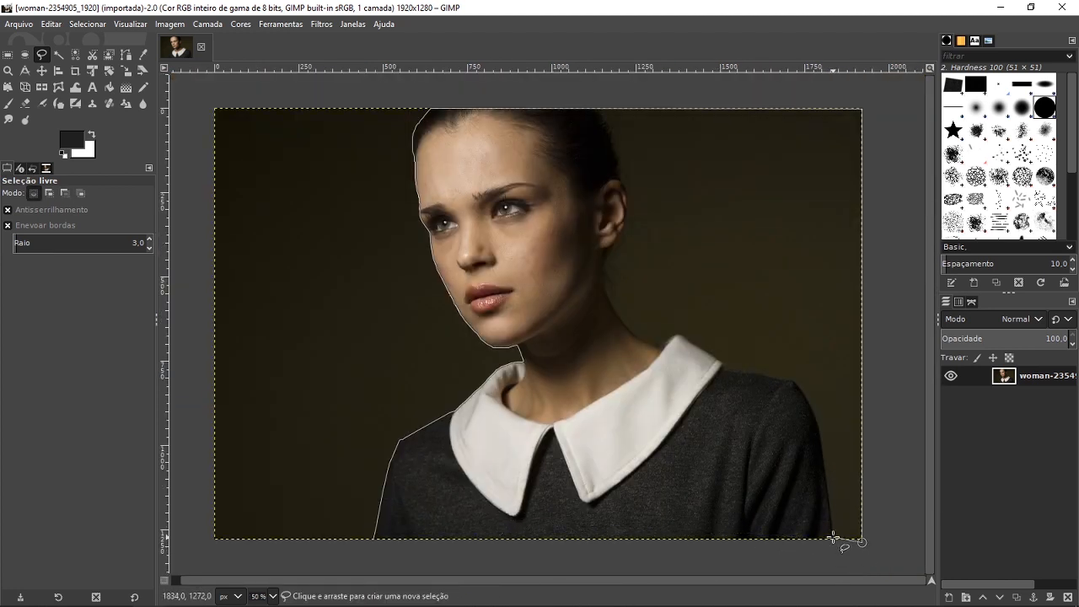
scroll(370, 552, up, 4)
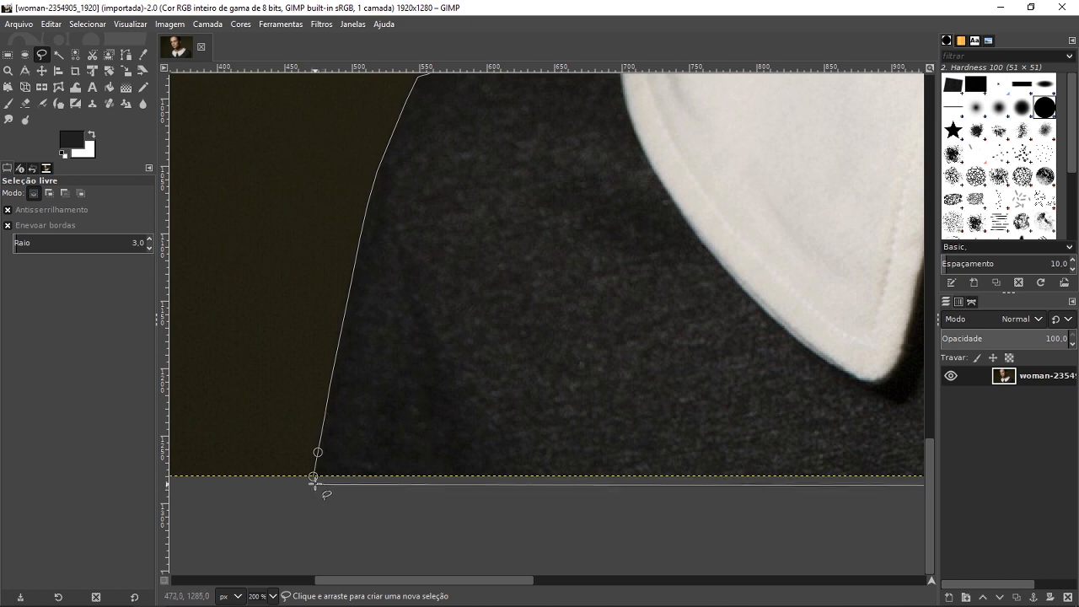
click(313, 477)
scroll(421, 511, down, 4)
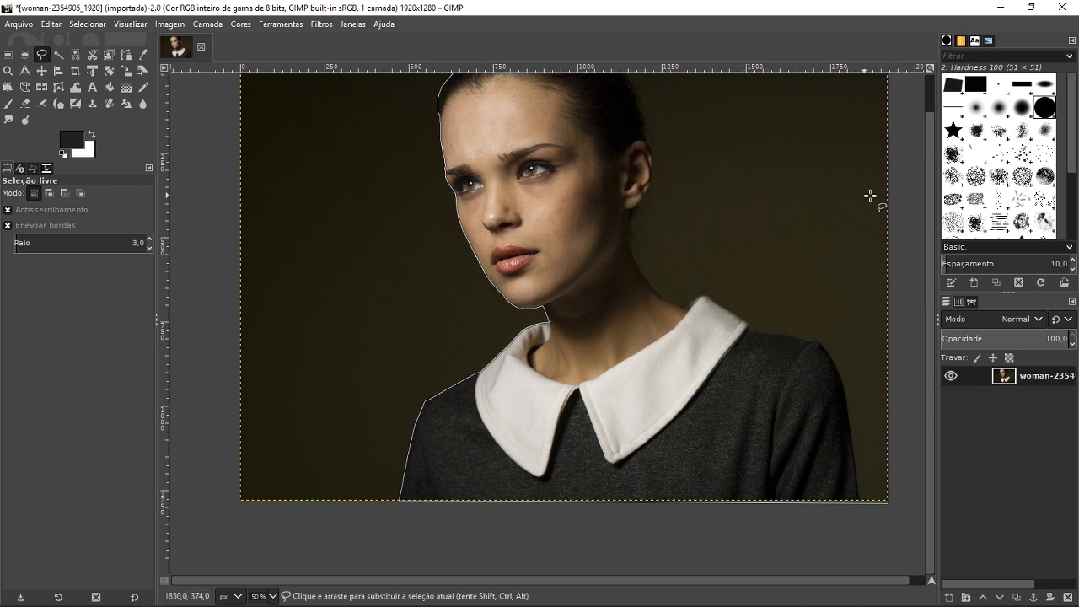
Confirm the closed outline as a selection and cut the selected pixels from the image.
key(Return)
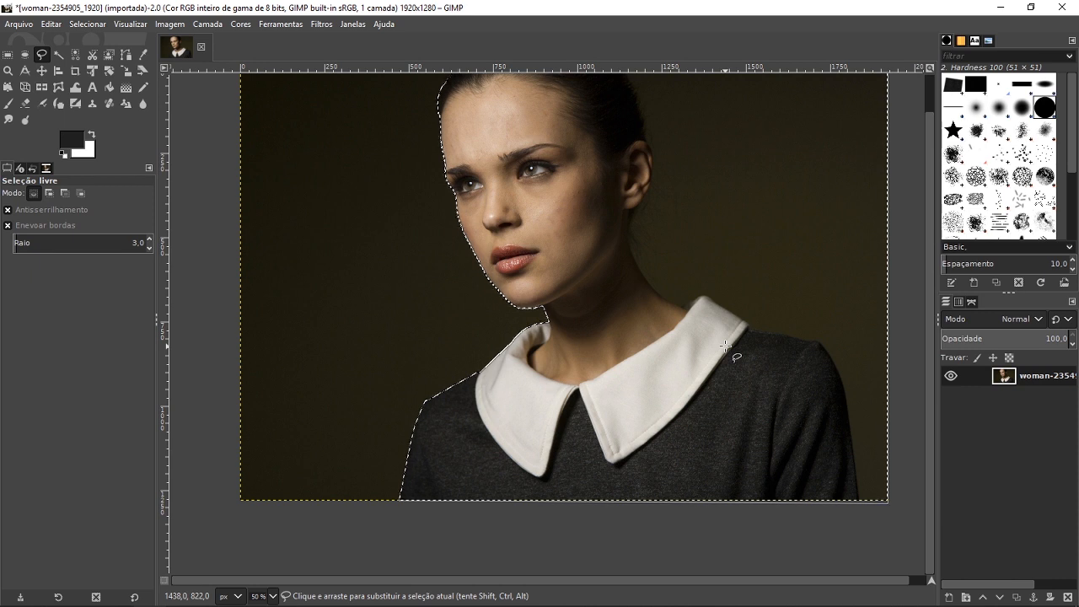
scroll(724, 345, up, 1)
scroll(700, 359, down, 1)
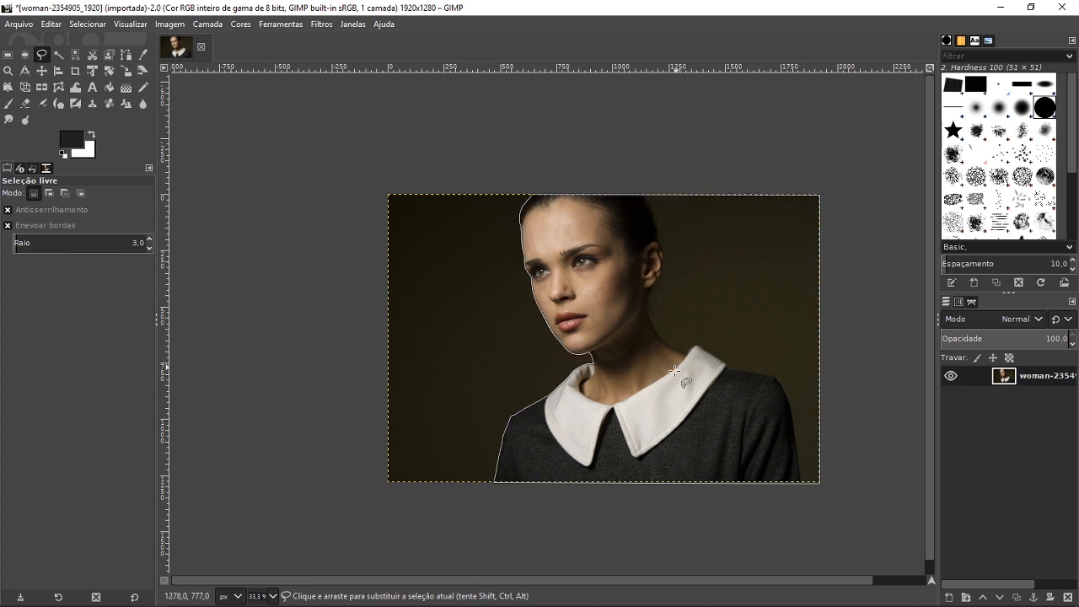
key(ctrl)
key(ctrl+x)
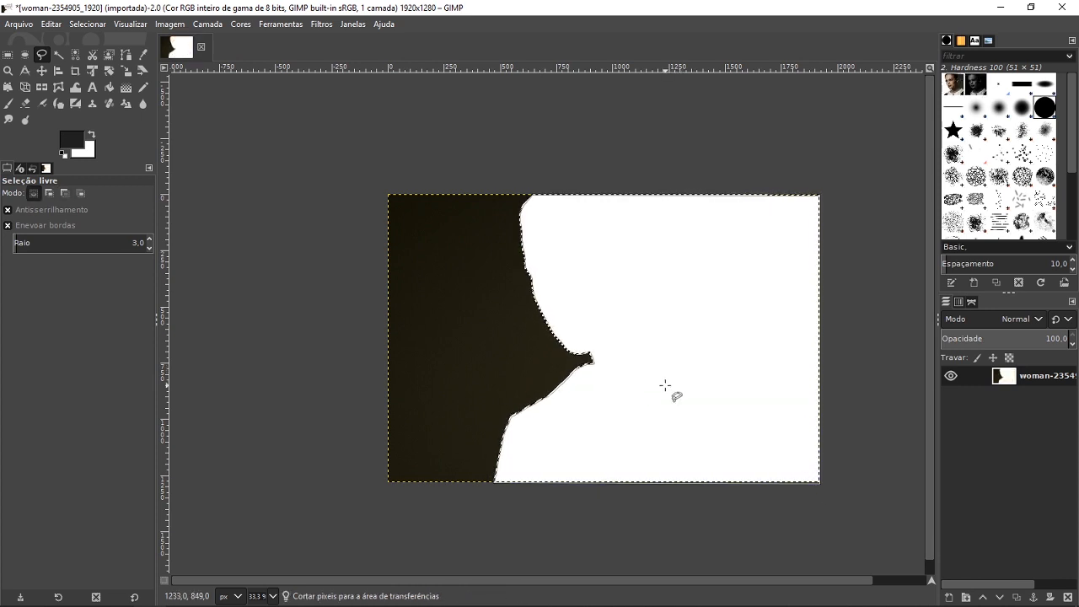
Undo the cut of the selected pixels that was made without transparency on the photo layer.
right_click(1030, 386)
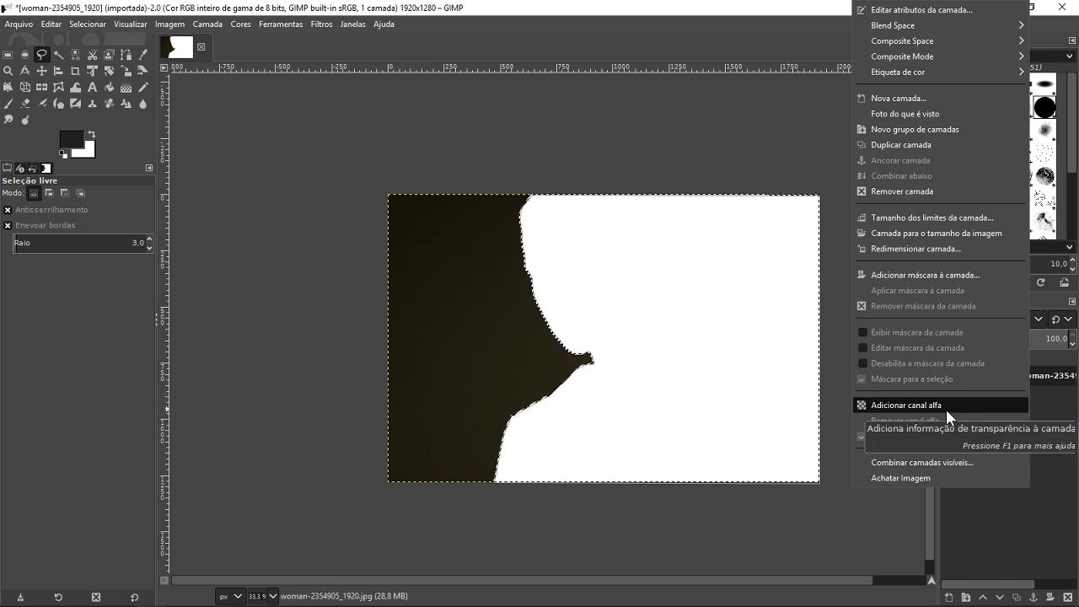
click(1048, 381)
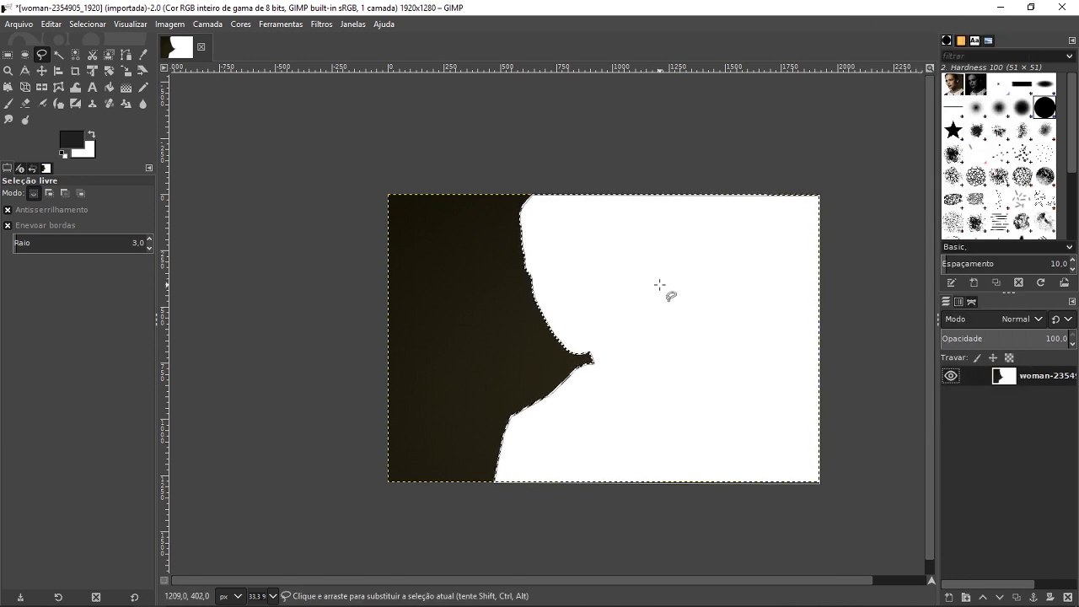
key(ctrl+z)
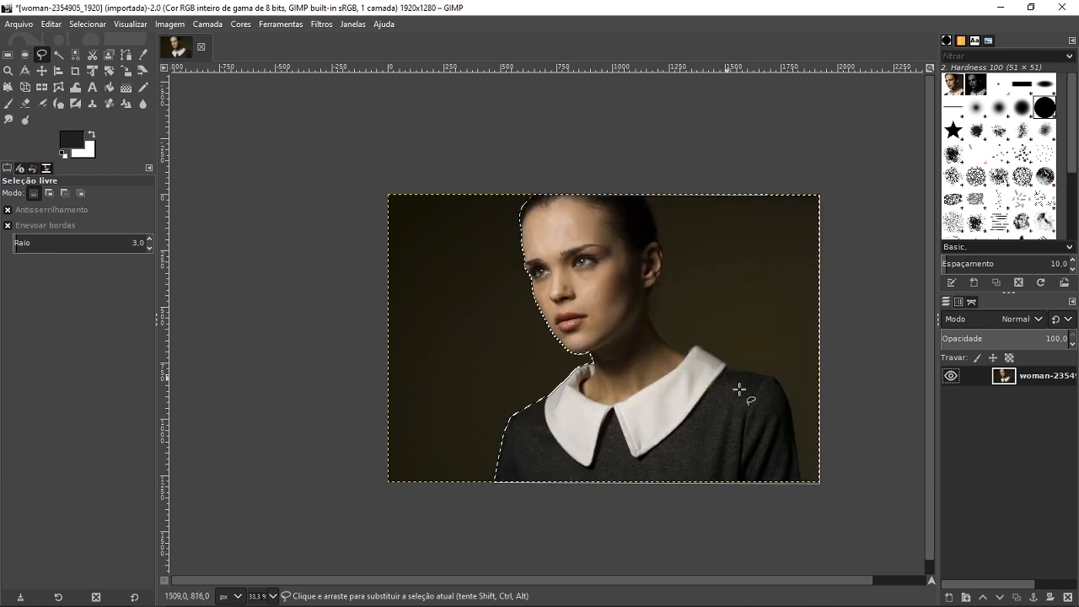
Add an alpha channel to the photo layer and cut the selected area again.
right_click(1009, 384)
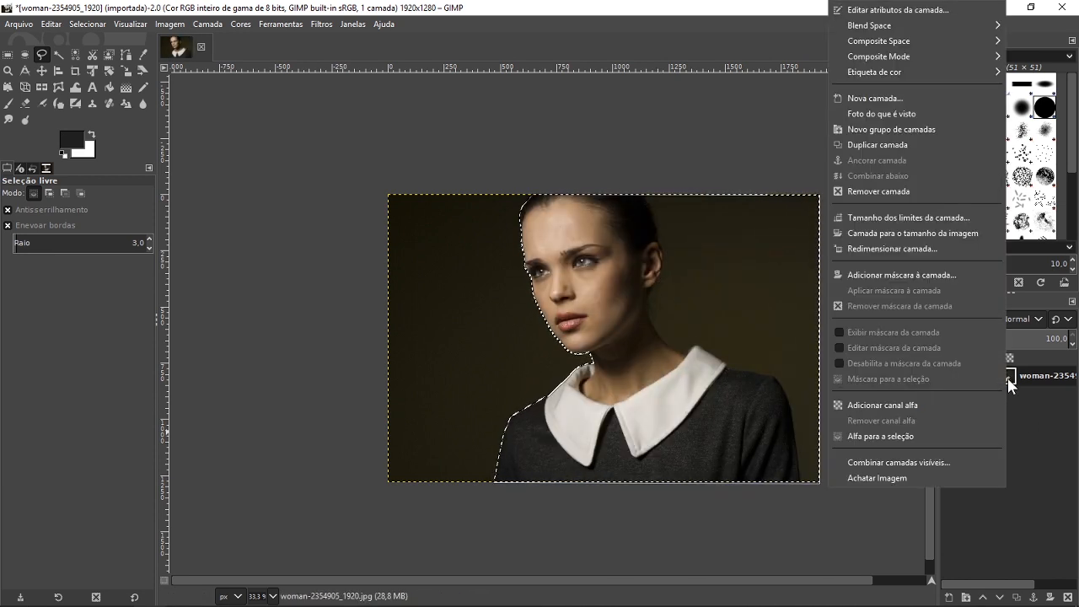
click(926, 402)
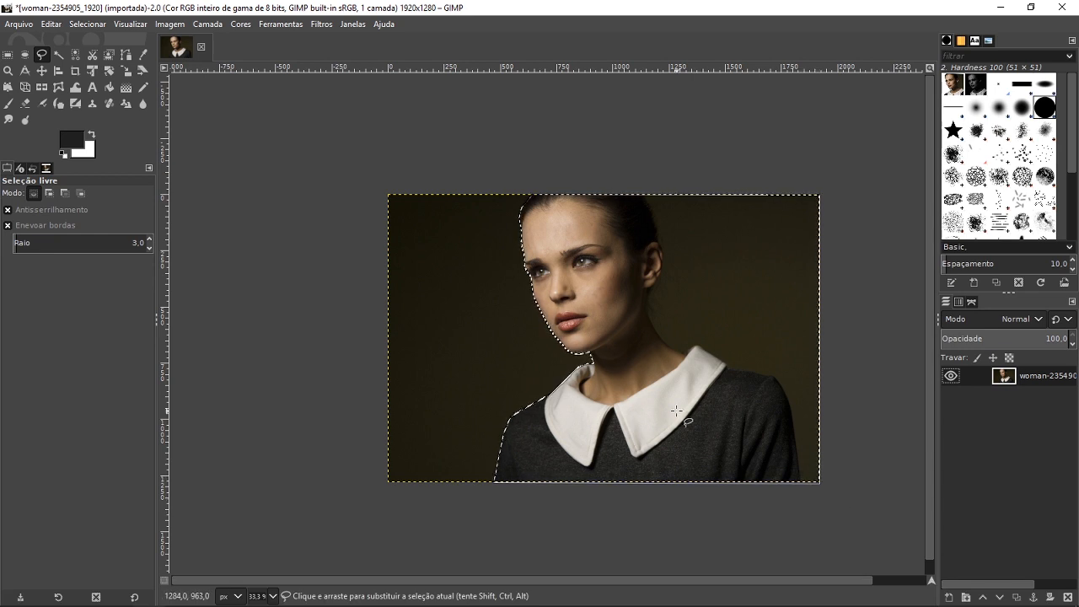
key(ctrl+x)
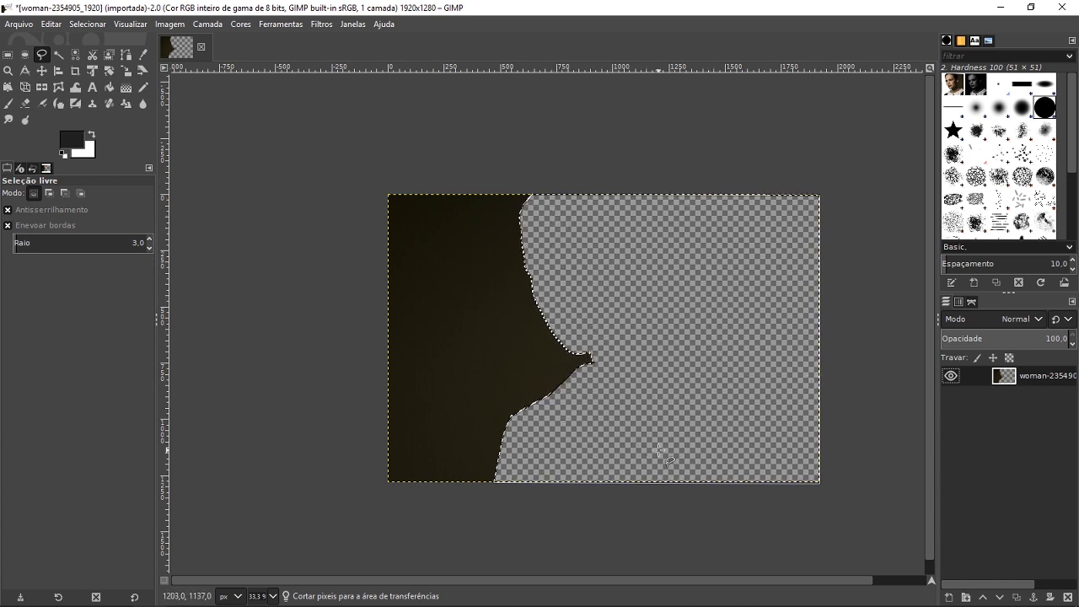
Delete the leftover dark background with a rectangular selection around it, then clear the selection.
click(8, 54)
click(419, 172)
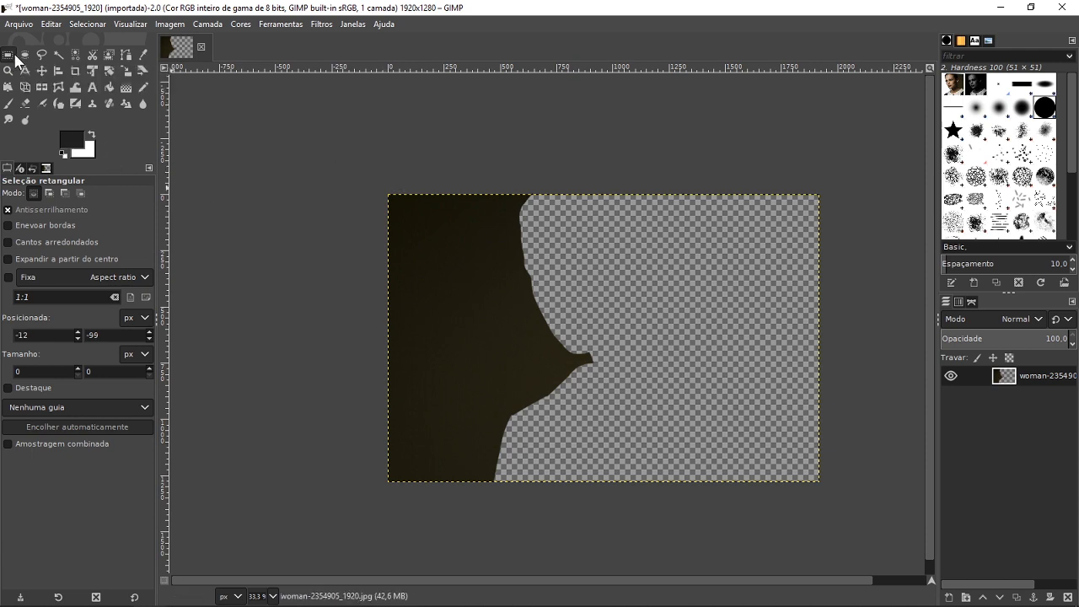
drag(579, 152, 275, 543)
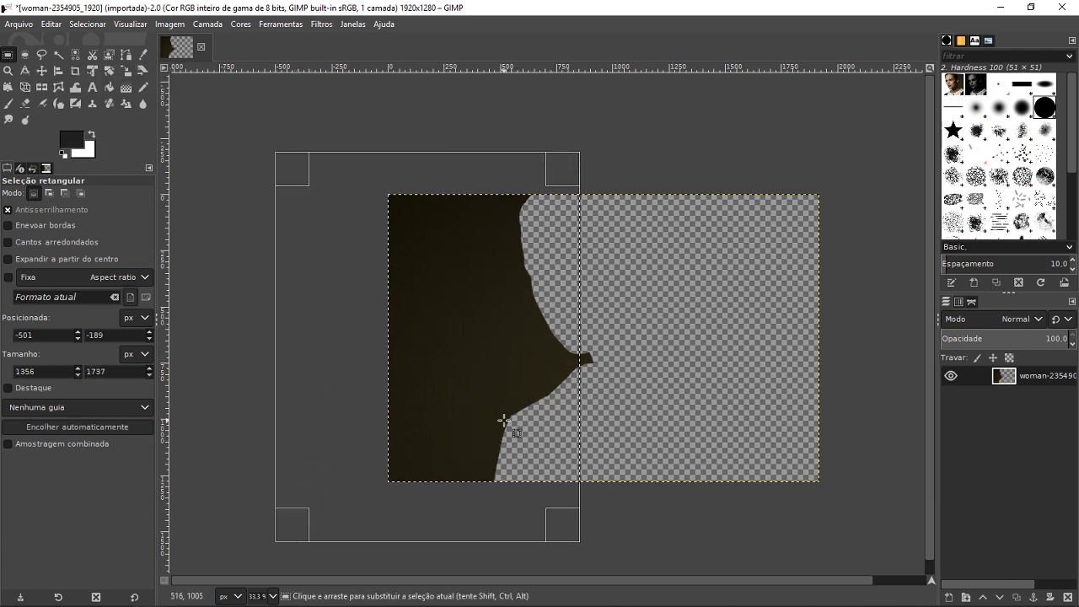
key(Delete)
drag(634, 535, 471, 255)
click(583, 136)
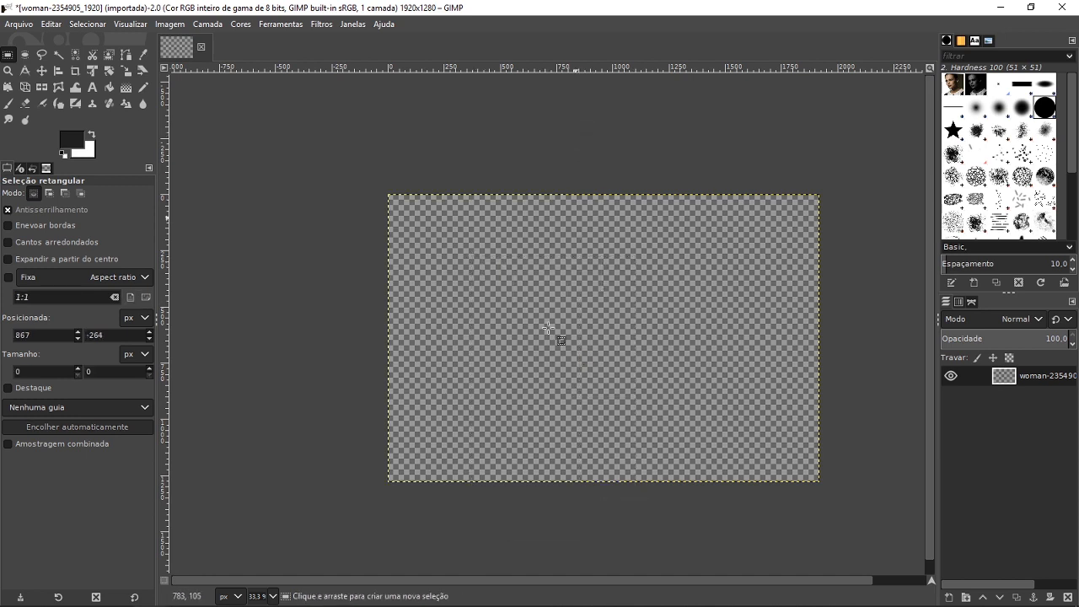
Paste the cut-out woman, move her flush with the image's right edge, and anchor the floating selection to the photo layer.
key(ctrl+v)
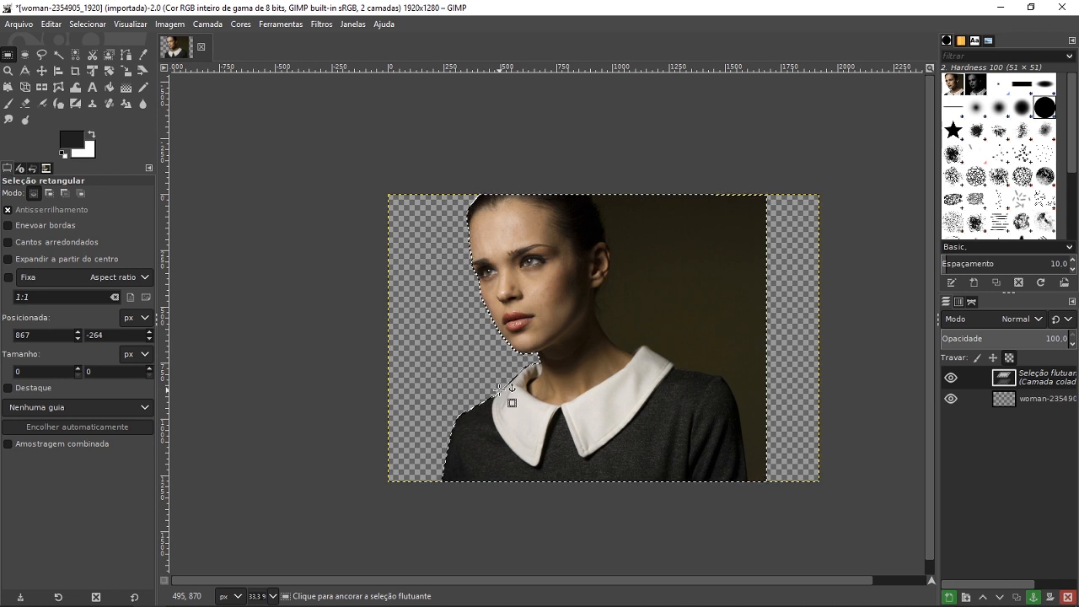
click(42, 70)
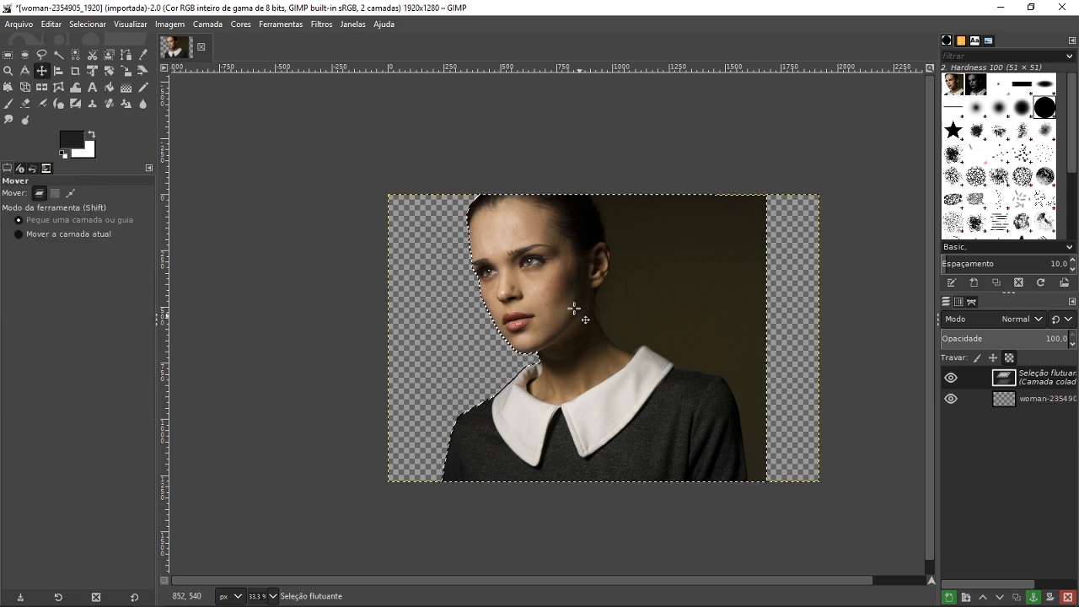
drag(573, 309, 624, 305)
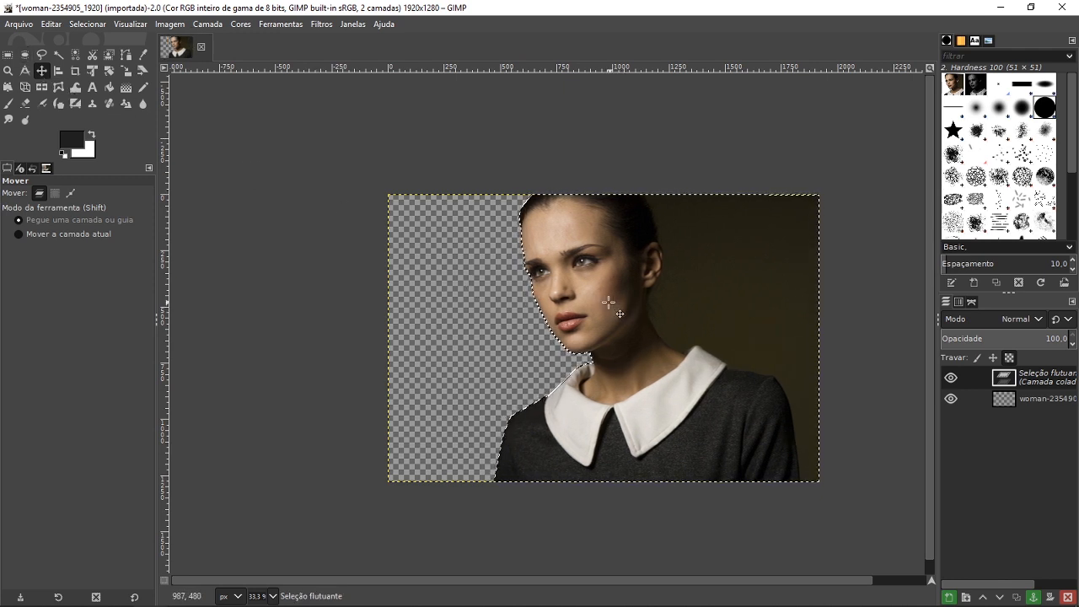
click(8, 54)
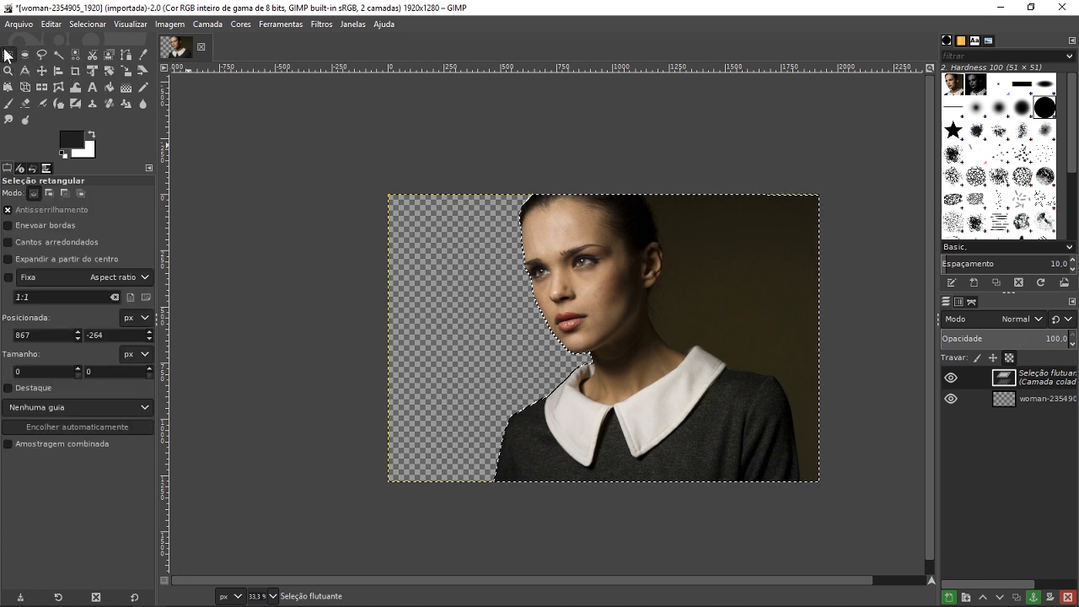
click(286, 166)
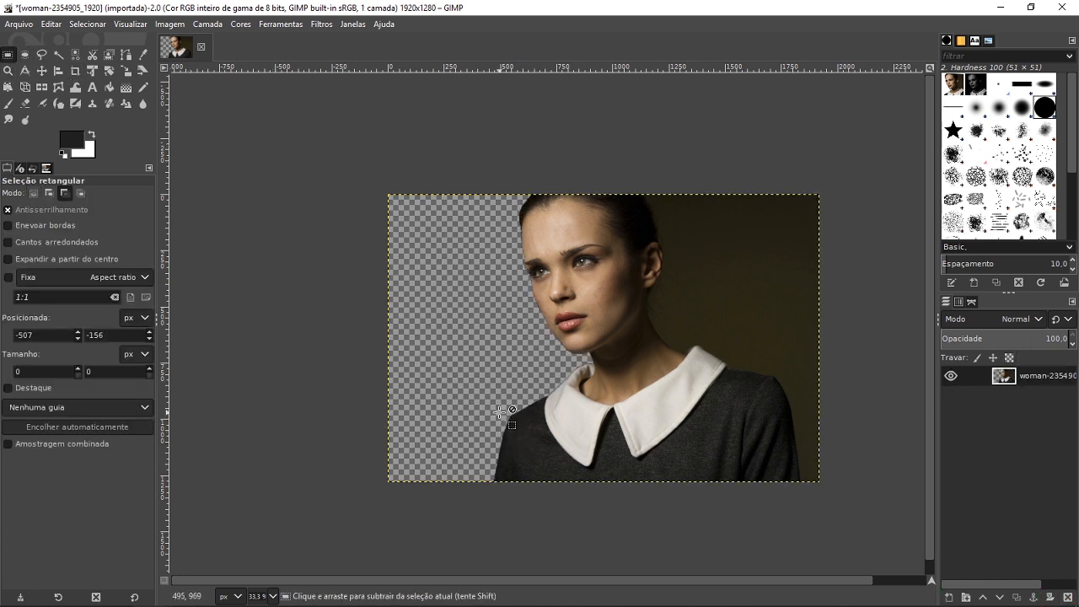
Examine the cut-out's edges up close along the sleeve, collar, face and chin.
scroll(490, 289, up, 1)
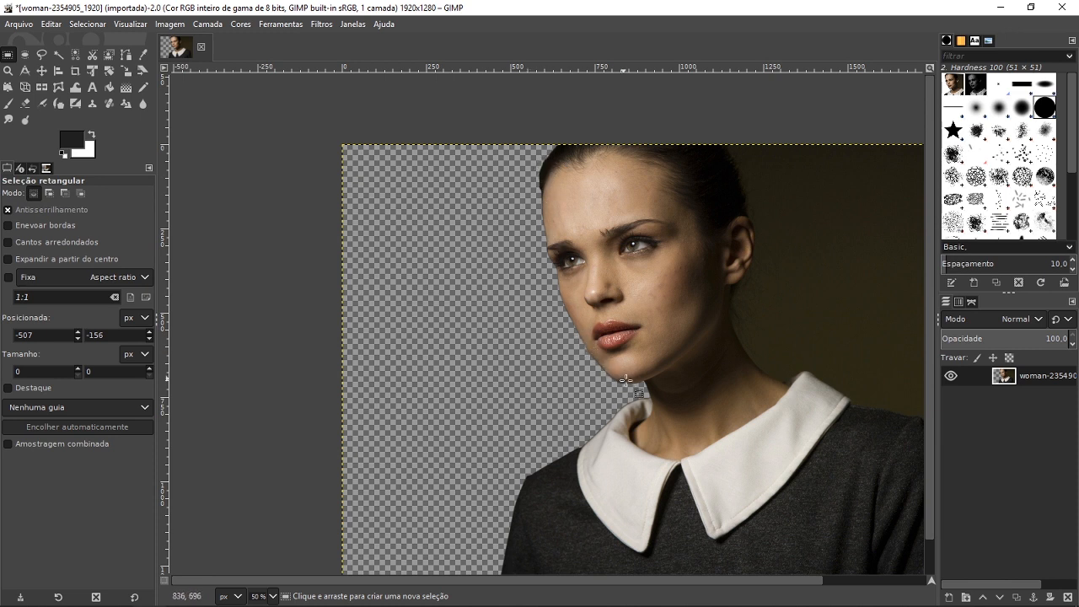
scroll(610, 417, down, 1)
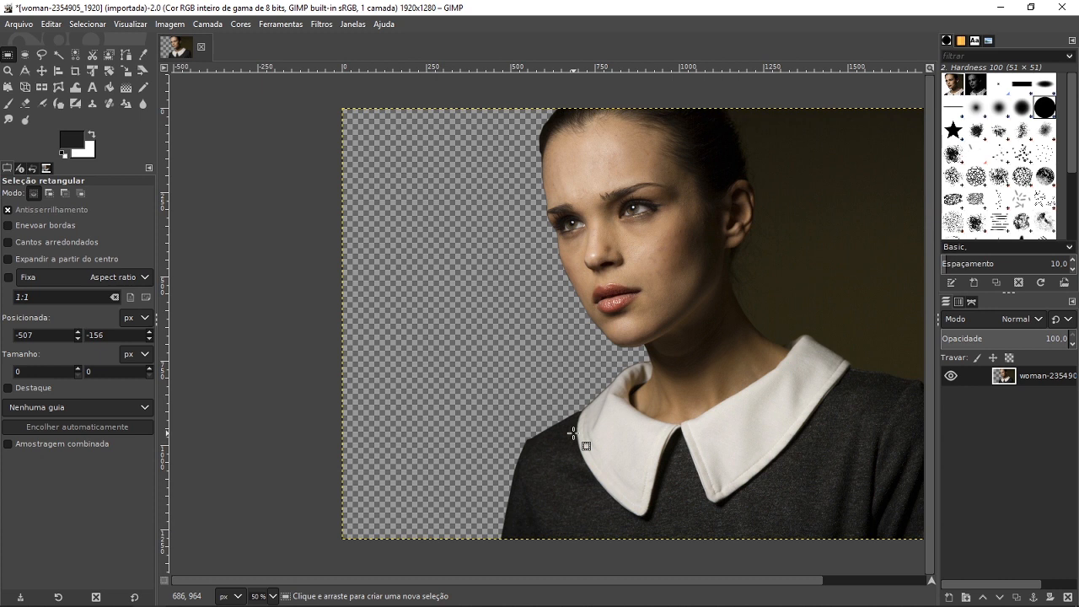
scroll(507, 524, up, 4)
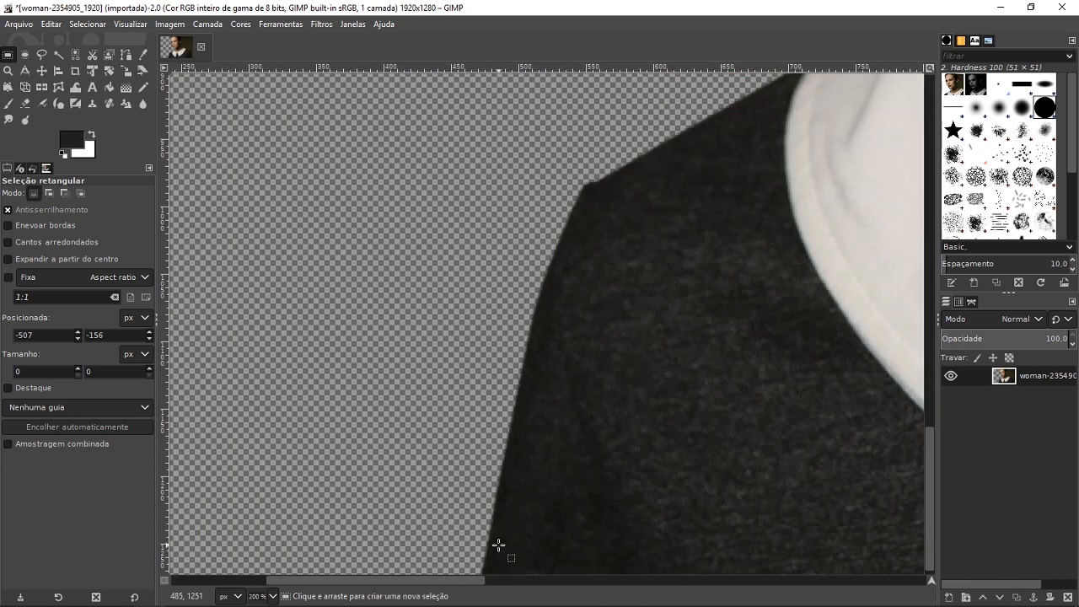
scroll(590, 409, up, 5)
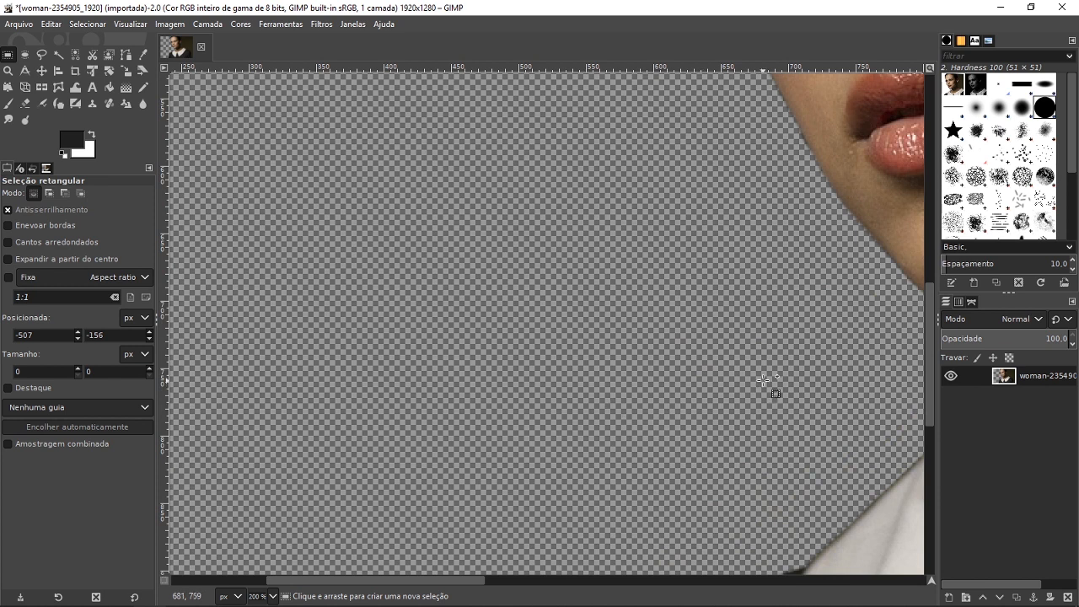
scroll(763, 380, right, 5)
scroll(657, 322, up, 2)
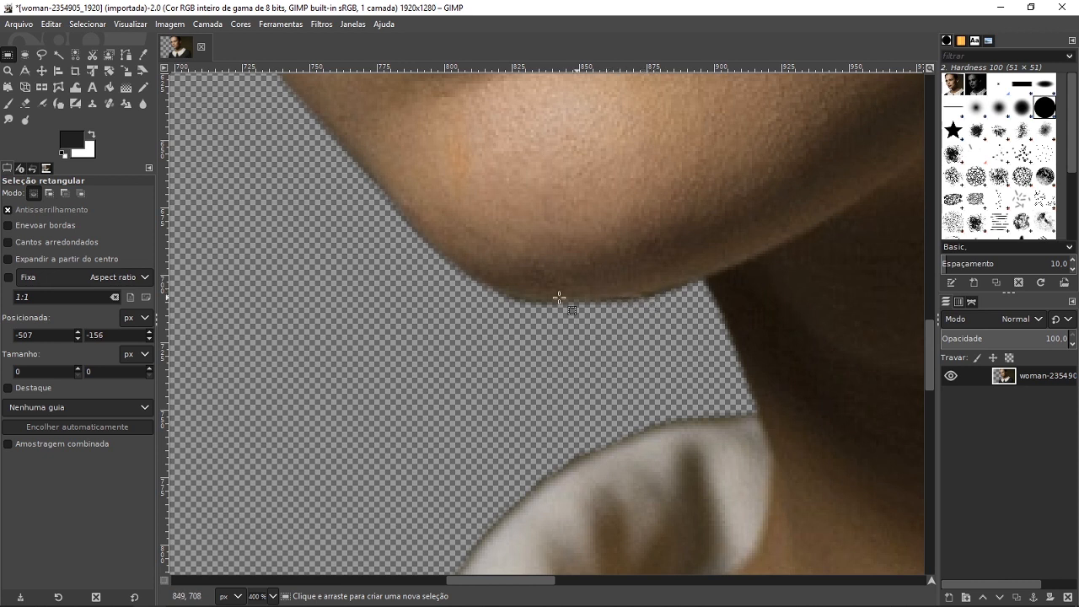
scroll(349, 176, down, 5)
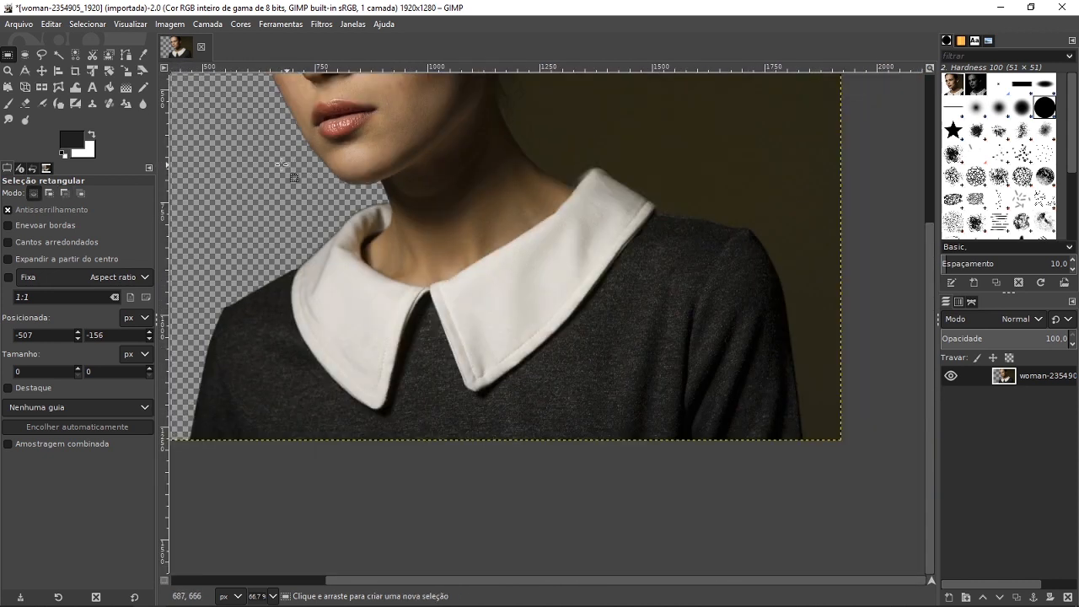
scroll(275, 291, down, 1)
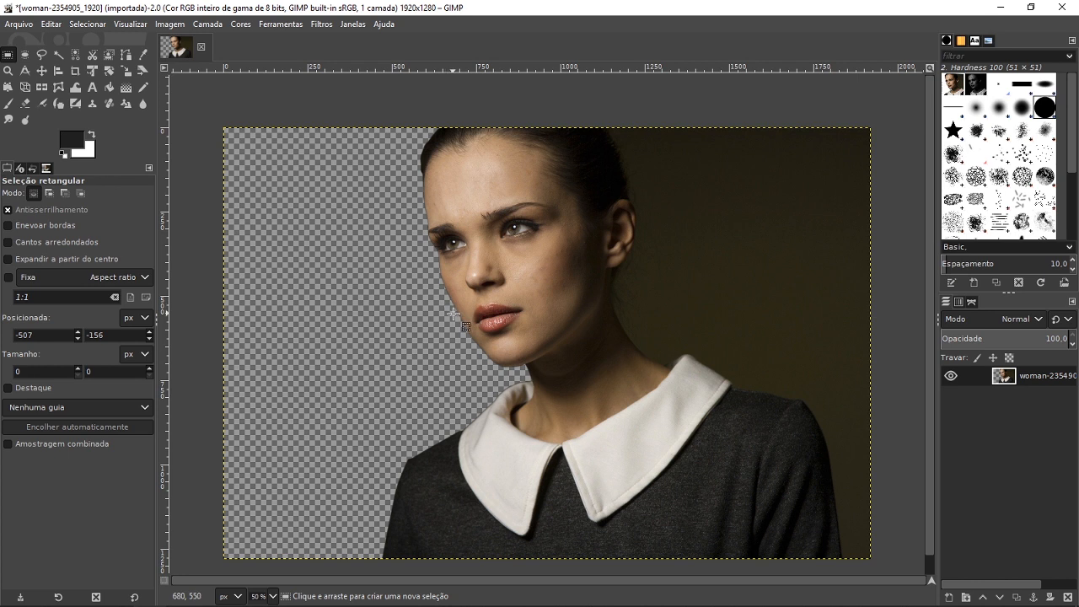
scroll(516, 374, up, 5)
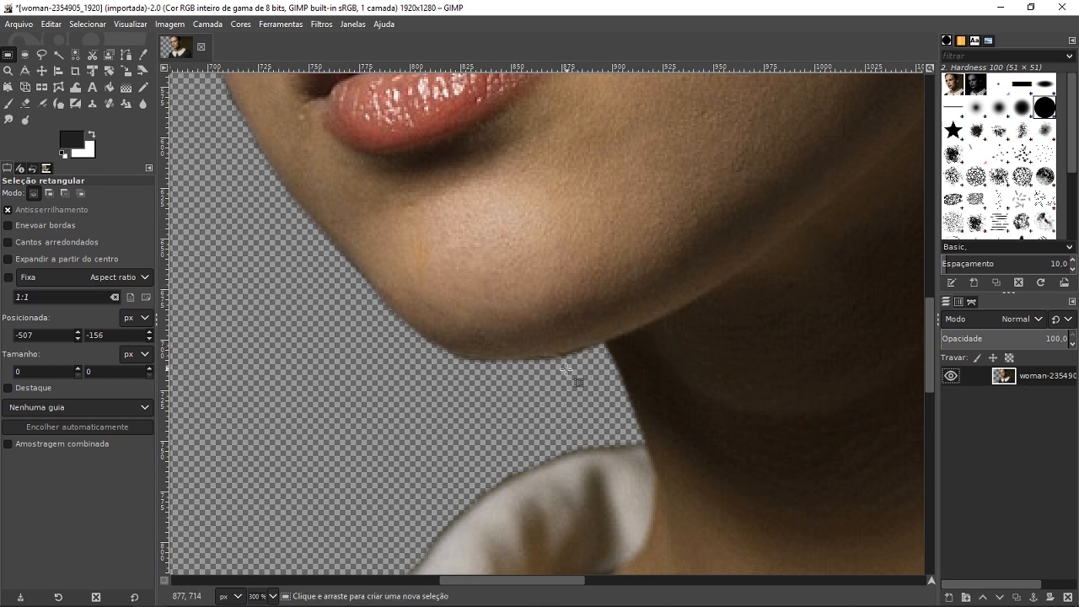
ctrl+scroll(578, 379, up, 3)
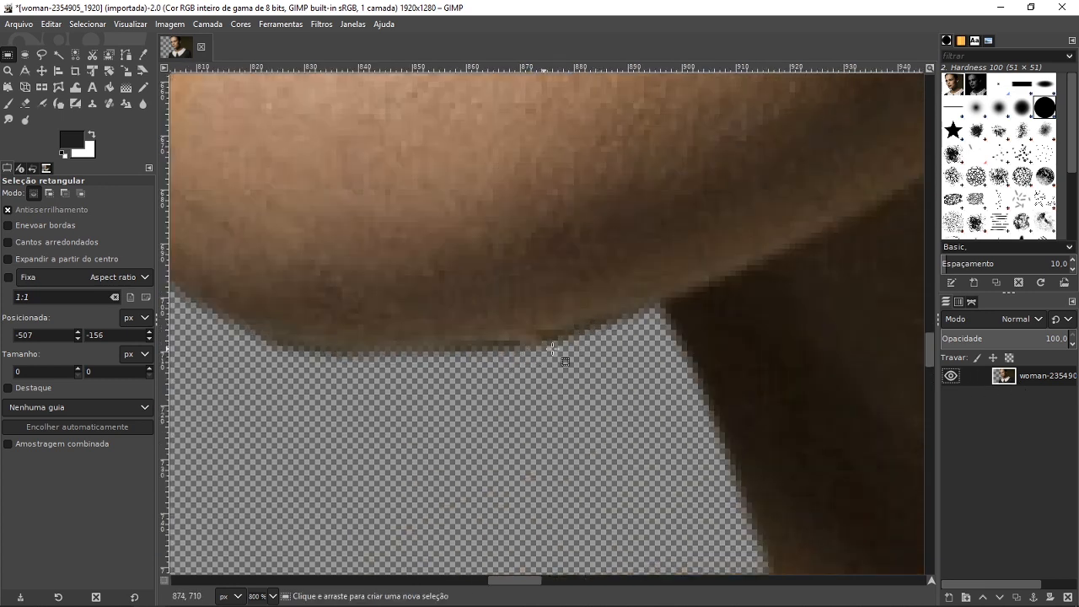
ctrl+scroll(522, 359, down, 2)
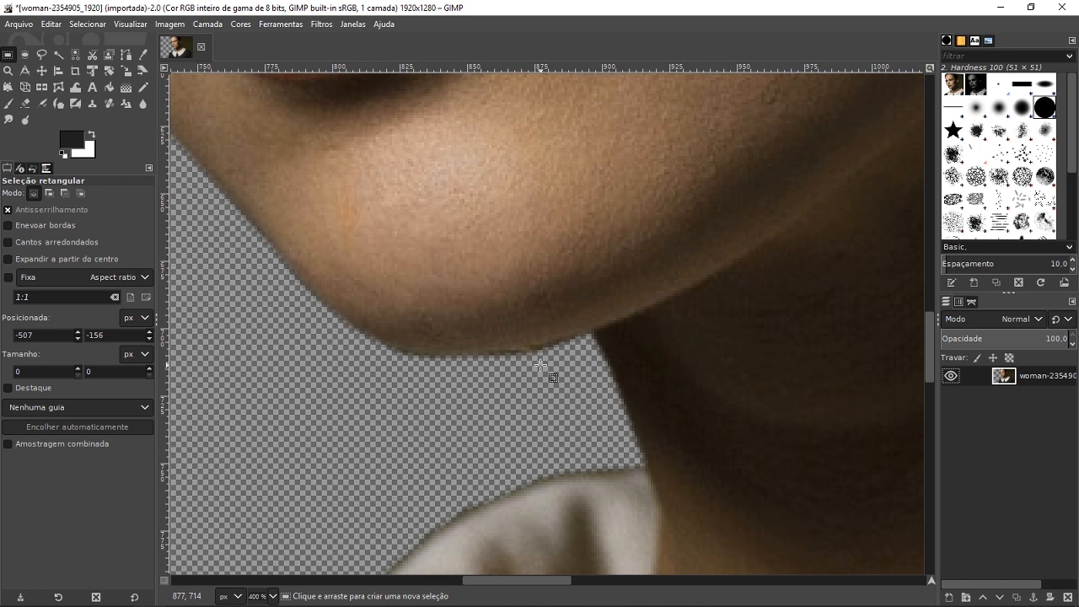
Set up the Eraser with the 2. Hardness 075 brush at size 14.
click(26, 104)
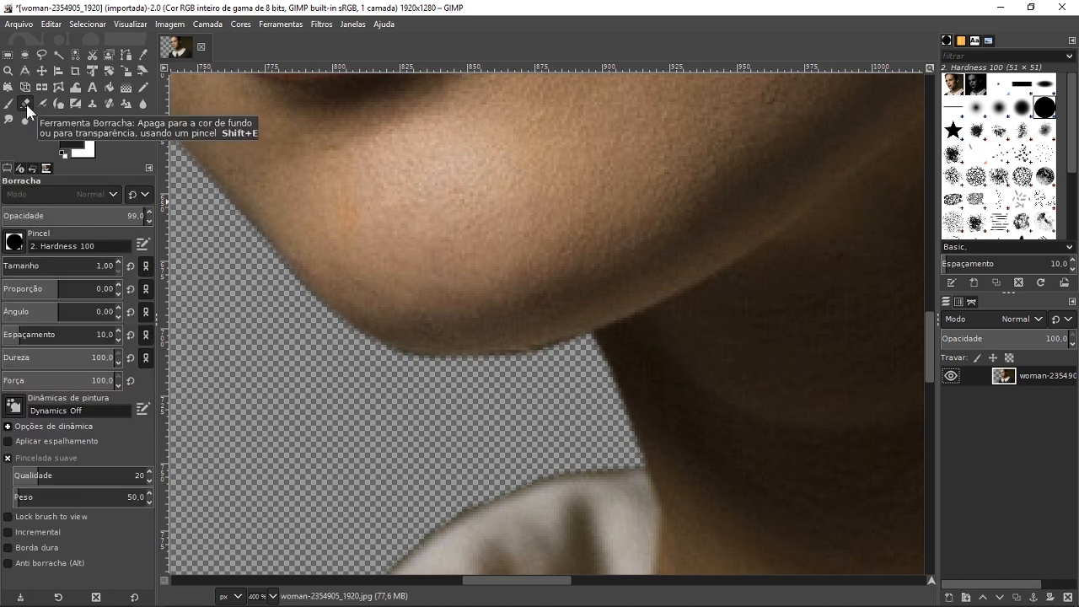
click(14, 244)
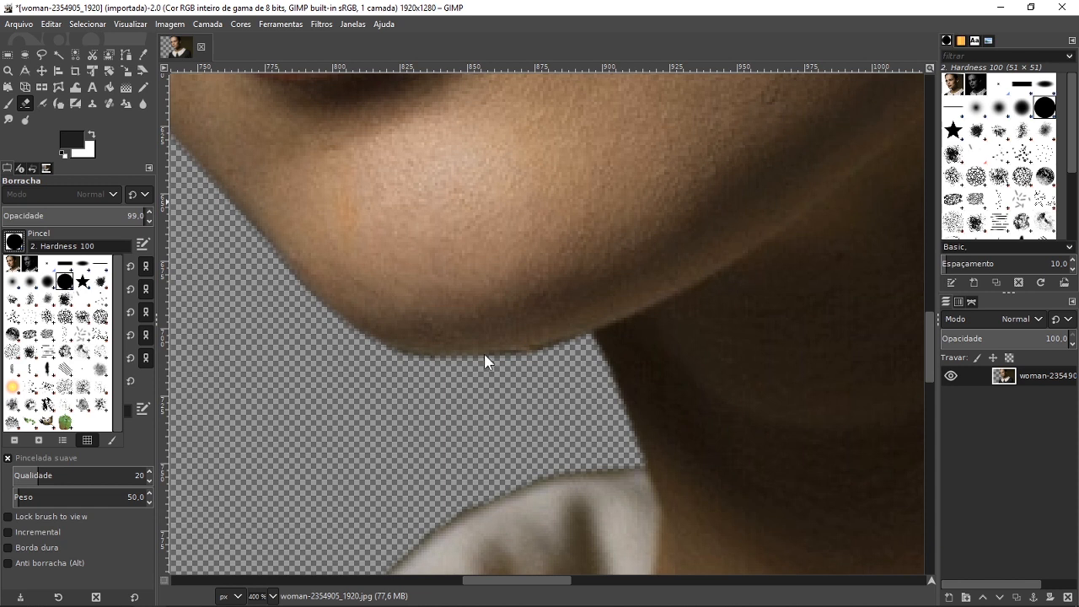
click(48, 281)
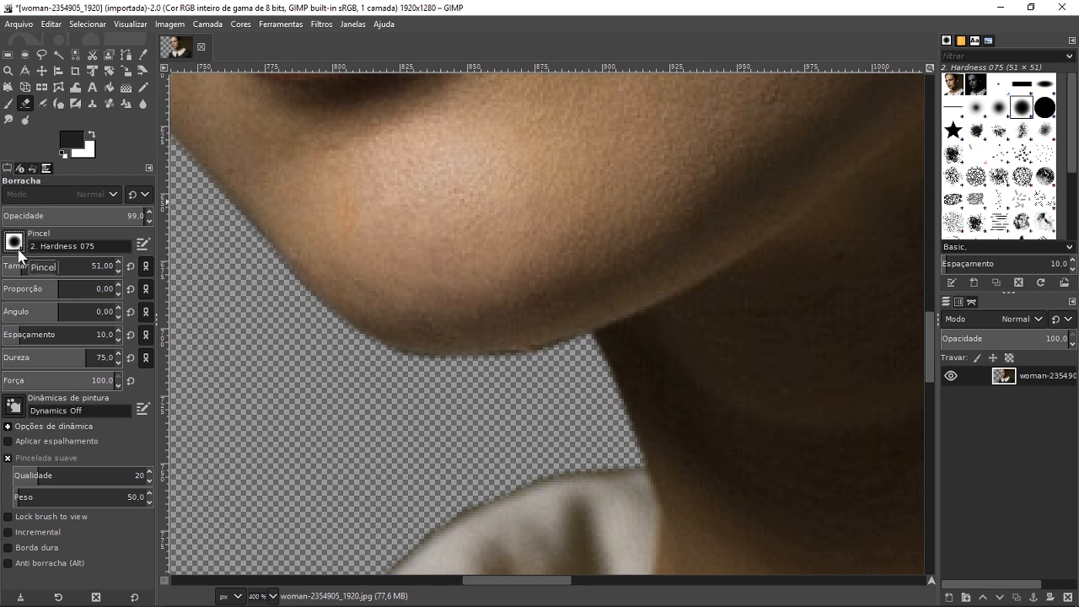
key(bracketleft)
key(bracketleft)
key(bracketleft)
key(bracketleft)
key(bracketleft)
key(bracketleft)
key(bracketleft)
key(bracketleft)
key(bracketleft)
key(bracketleft)
key(bracketleft)
key(bracketleft)
key(bracketleft)
key(bracketleft)
key(bracketleft)
key(bracketleft)
key(bracketleft)
key(bracketleft)
key(bracketleft)
key(bracketleft)
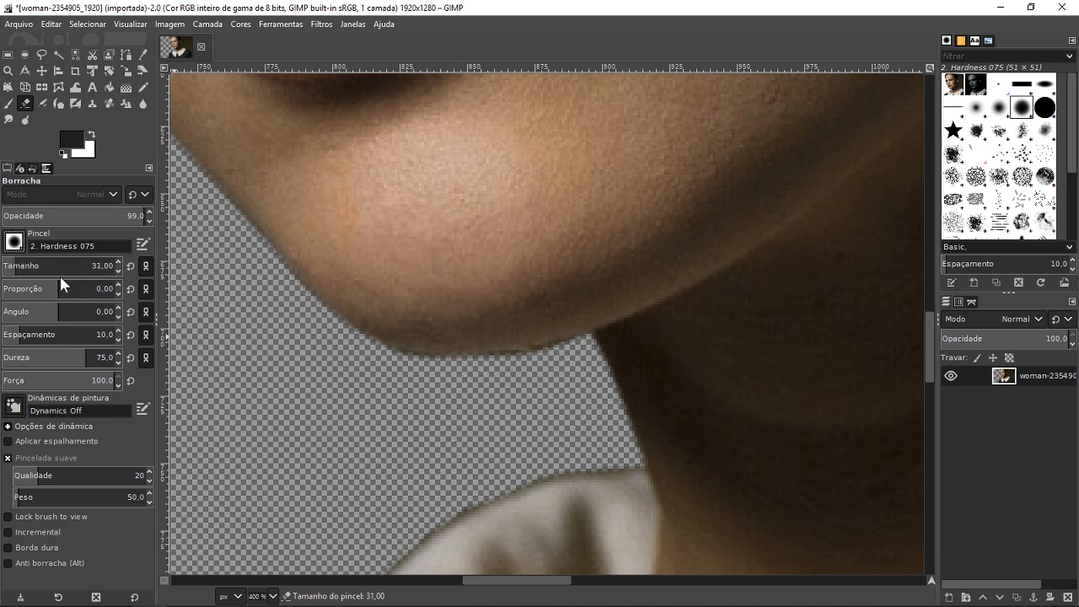
drag(8, 260, 11, 260)
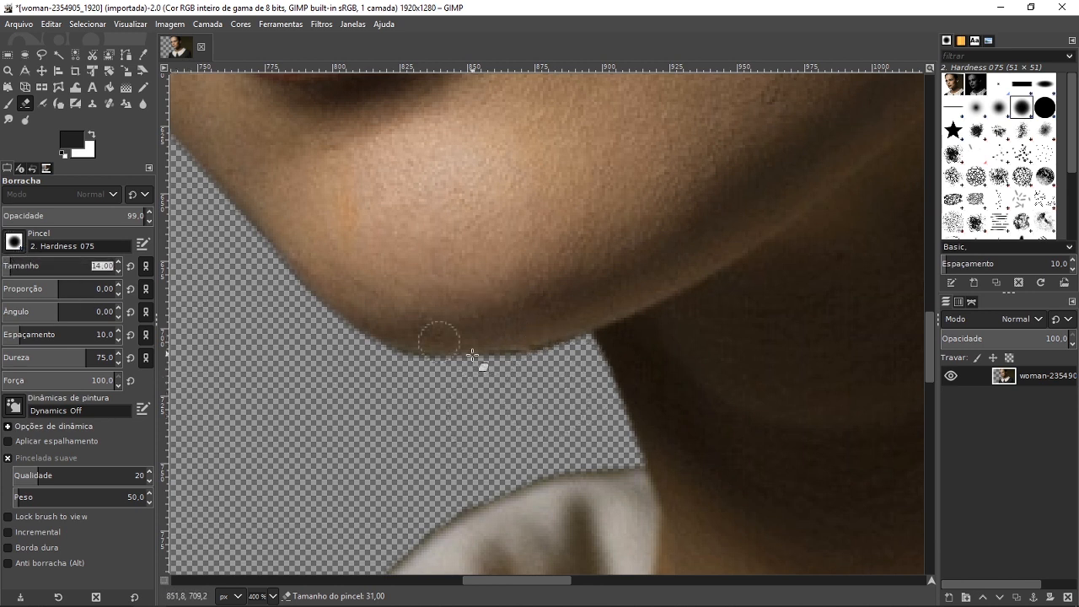
Try to erase the rough edge beneath the chin with freehand eraser strokes.
drag(570, 359, 532, 369)
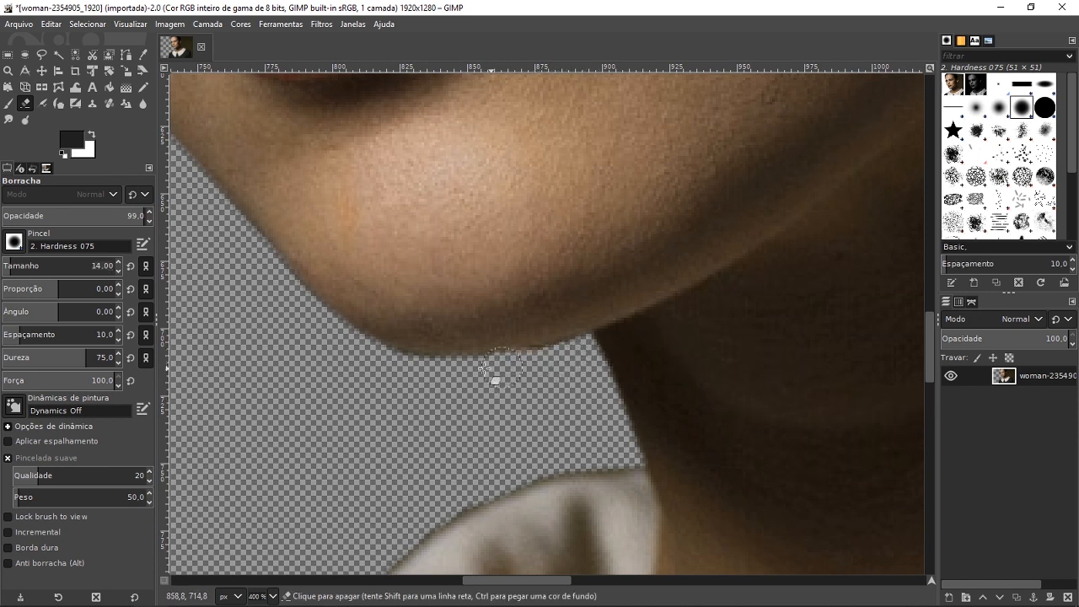
mouse_move(558, 361)
mouse_down()
mouse_move(474, 362)
mouse_move(355, 340)
mouse_up()
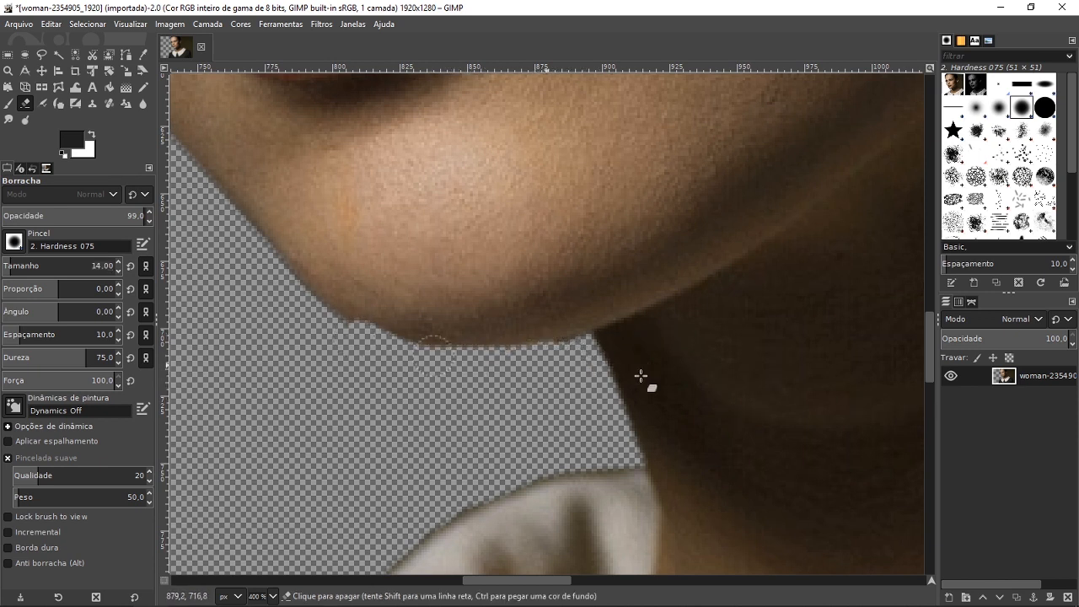
key(ctrl+z)
key(ctrl+z)
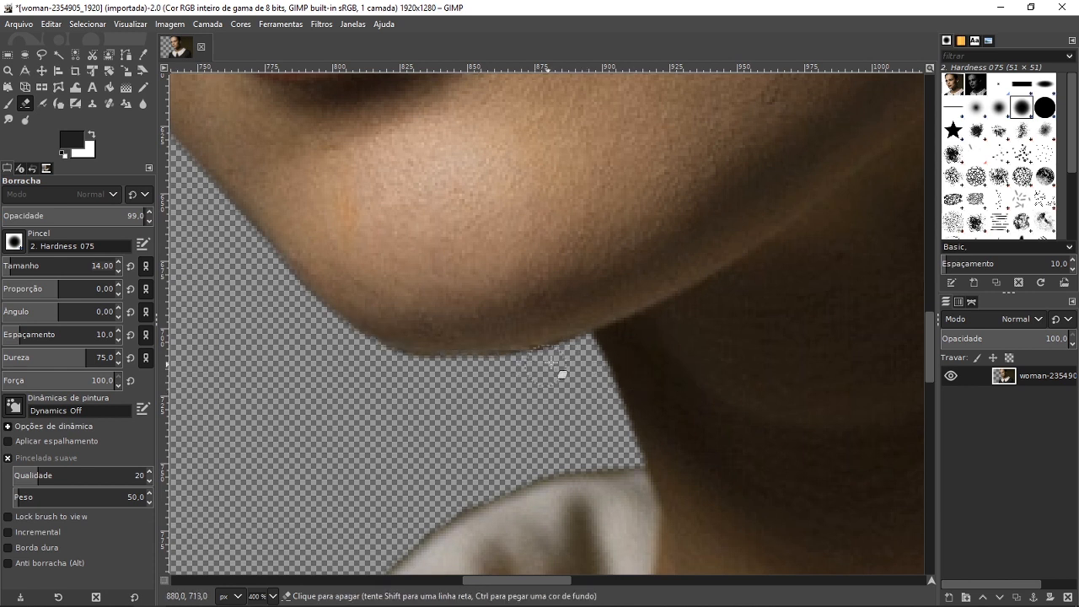
Erase in a straight line along the underside of the chin towards the neck.
key(shift)
key(shift)
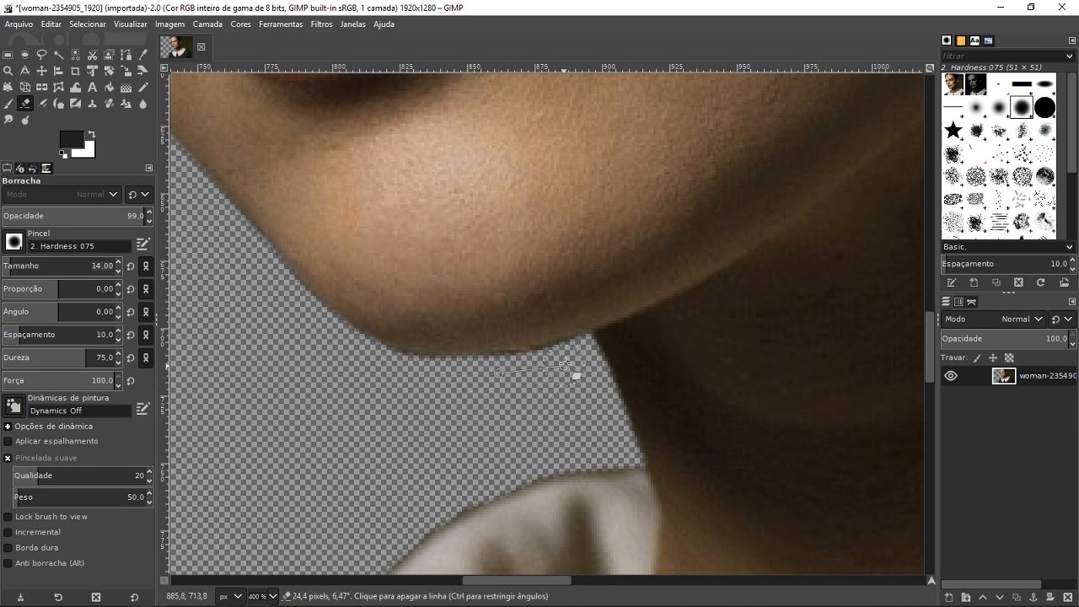
shift+click(574, 354)
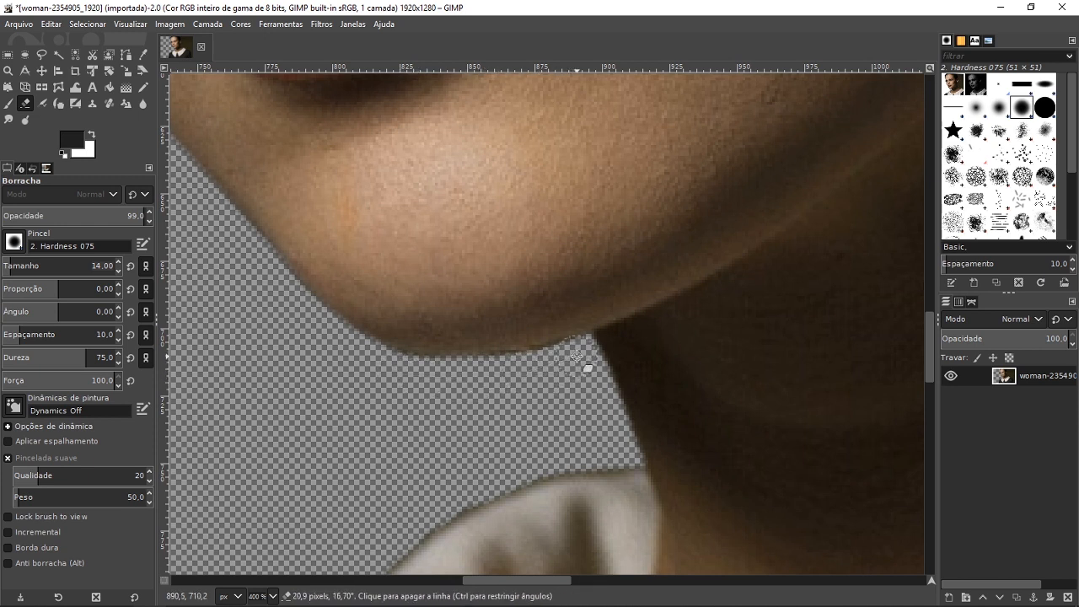
alt+scroll(479, 395, down, 2)
ctrl+scroll(337, 363, down, 1)
ctrl+scroll(320, 312, up, 1)
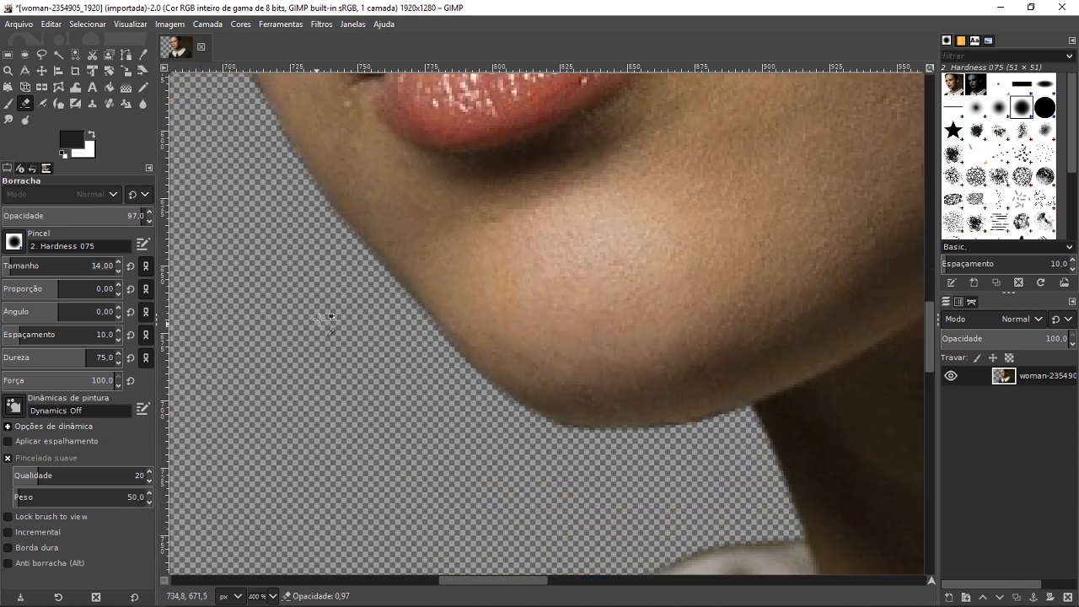
Examine the cut-out's edge up close from the chin up past the lips and eye to the hairline.
scroll(379, 321, up, 2)
scroll(270, 337, down, 1)
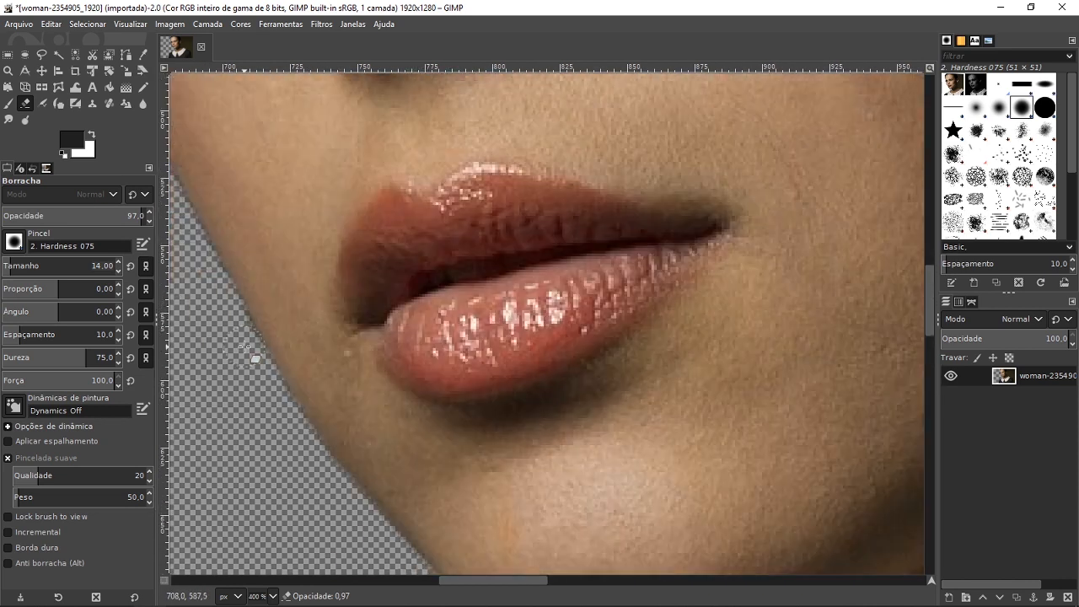
scroll(337, 295, left, 3)
scroll(472, 295, up, 3)
scroll(447, 379, up, 3)
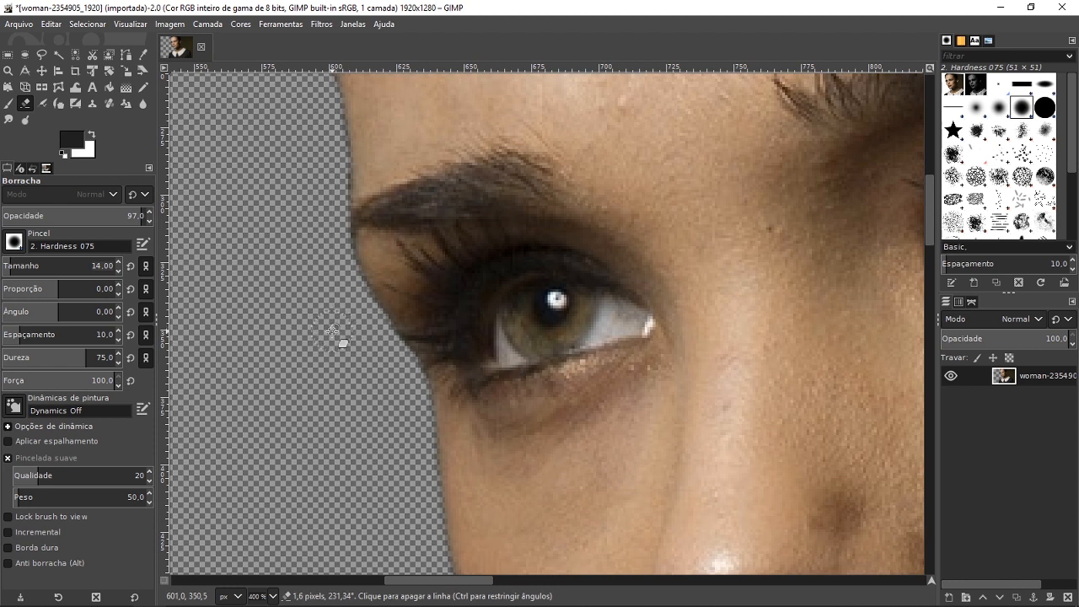
ctrl+scroll(338, 341, down, 4)
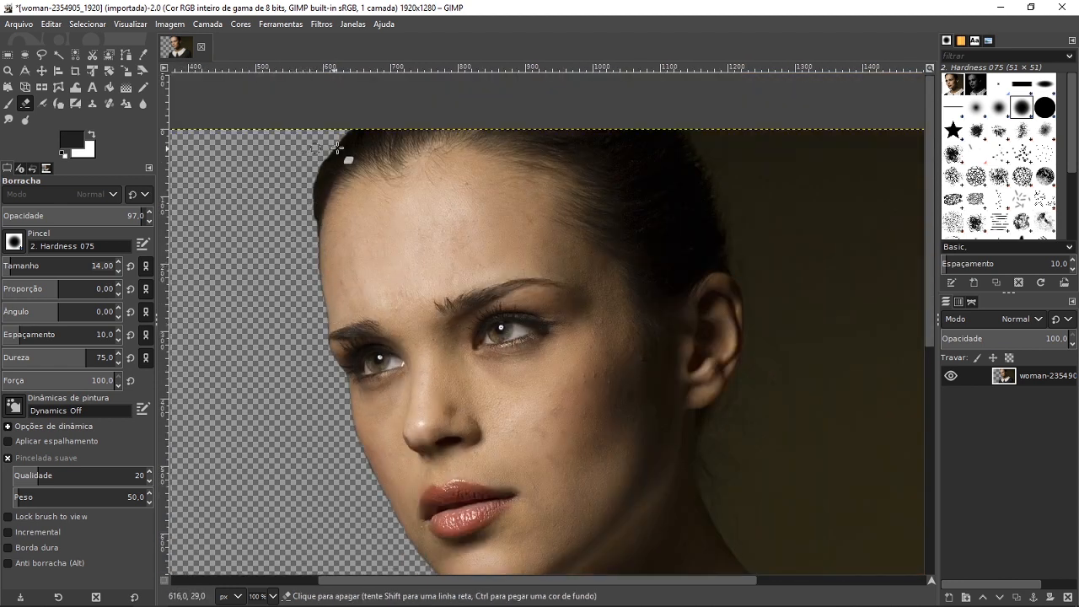
ctrl+scroll(315, 286, down, 2)
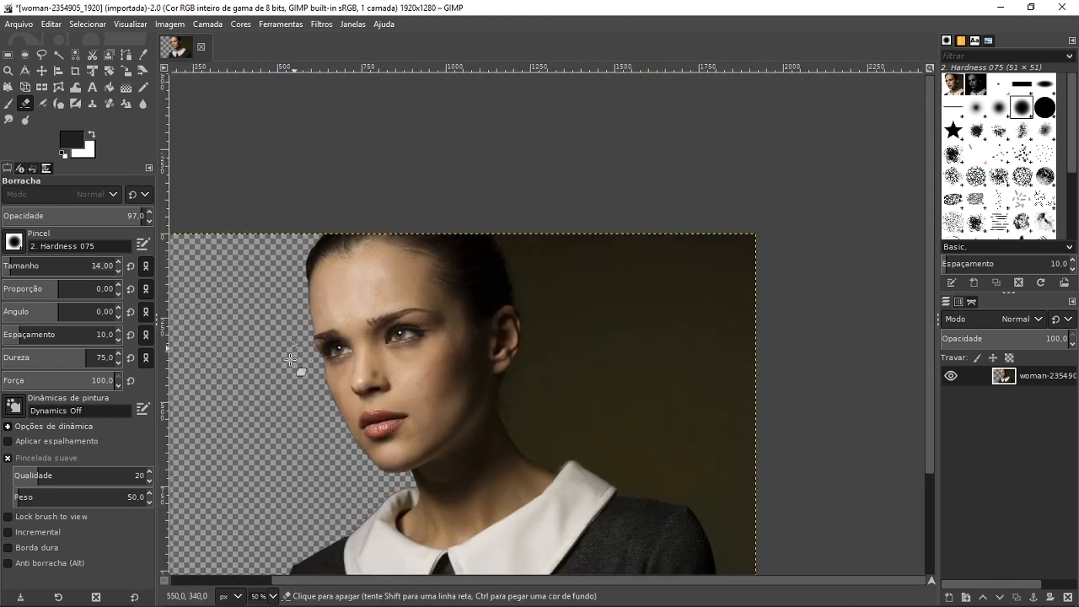
key(shift)
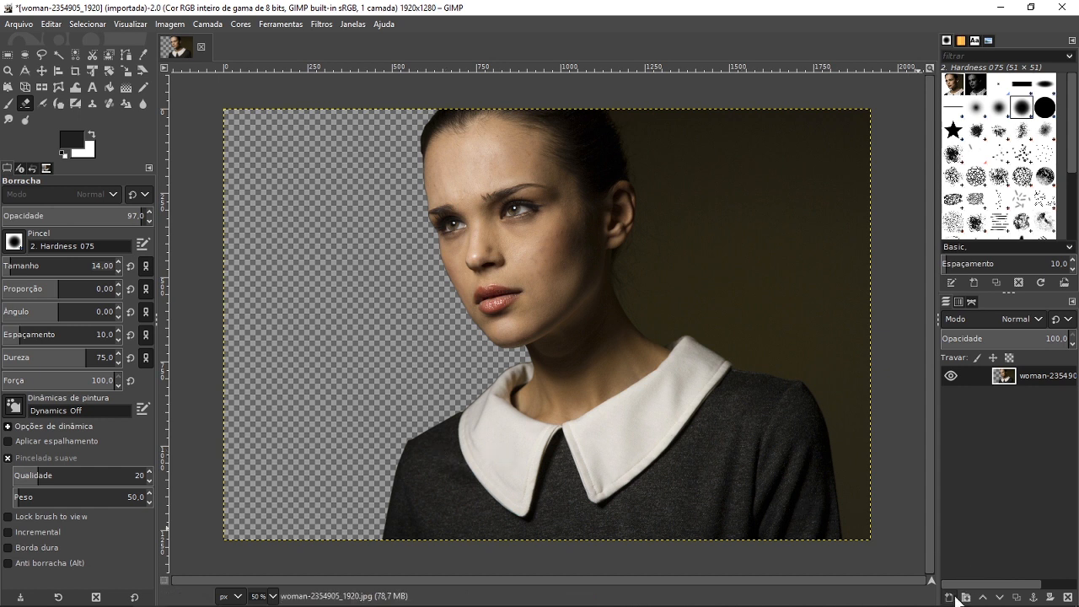
Add a new 1920 × 1280 px layer filled with solid black and place it beneath the woman's layer.
click(952, 600)
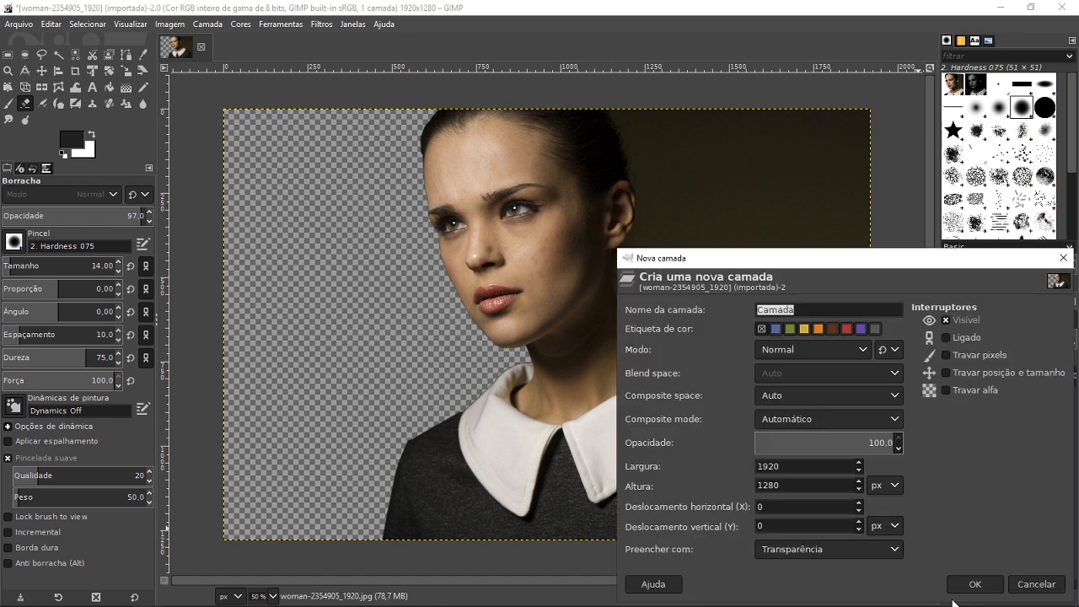
click(971, 584)
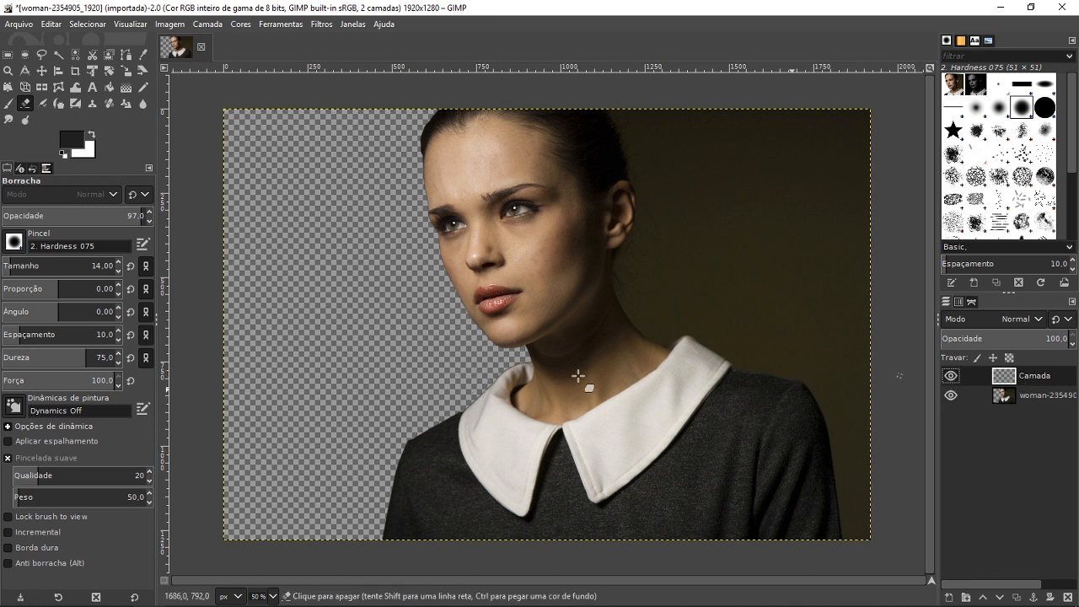
click(73, 145)
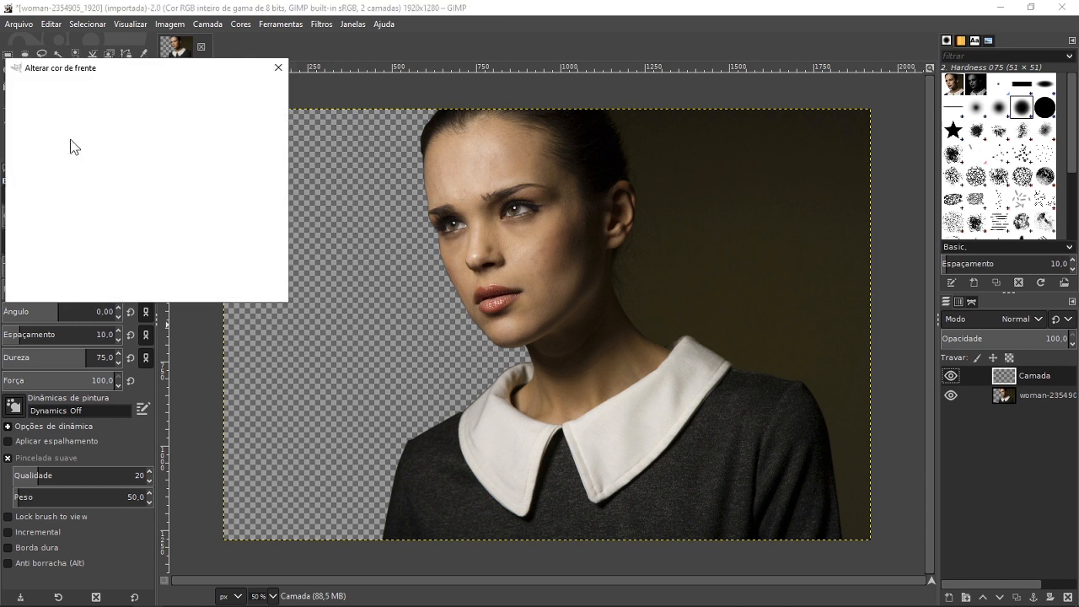
click(178, 282)
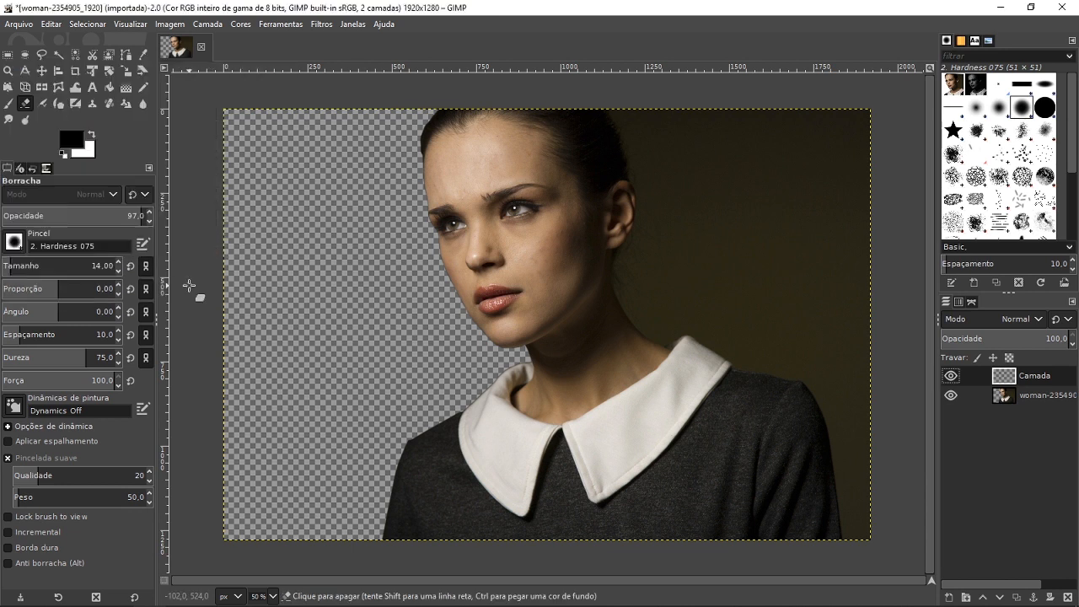
drag(72, 142, 560, 391)
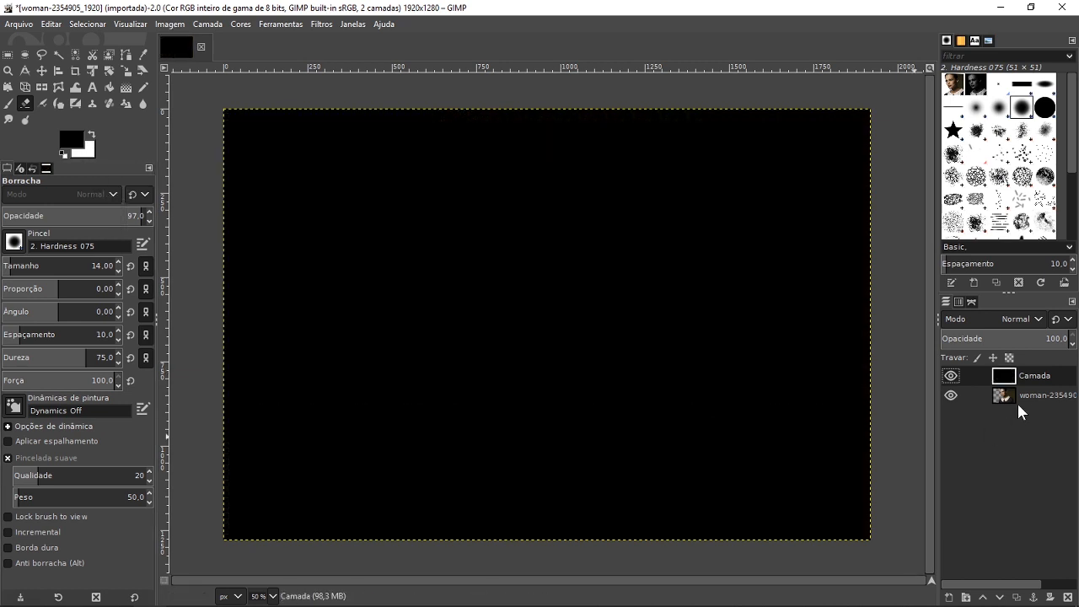
drag(1027, 380, 1017, 413)
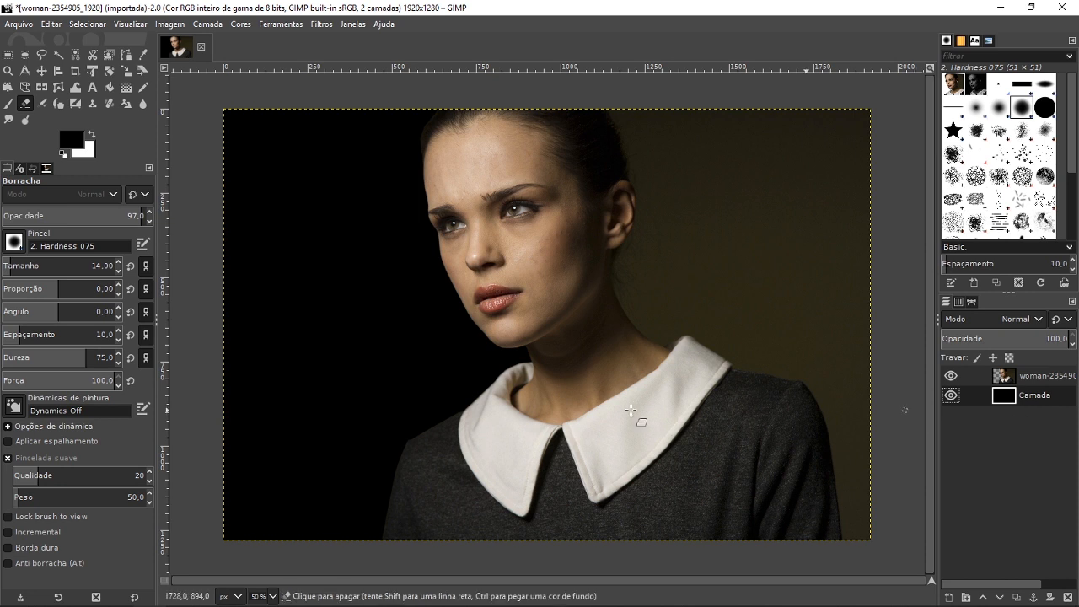
Examine the woman's edges against the black backdrop along the face, chin, collar and shoulder, with her layer active.
key(1)
scroll(393, 500, up, 5)
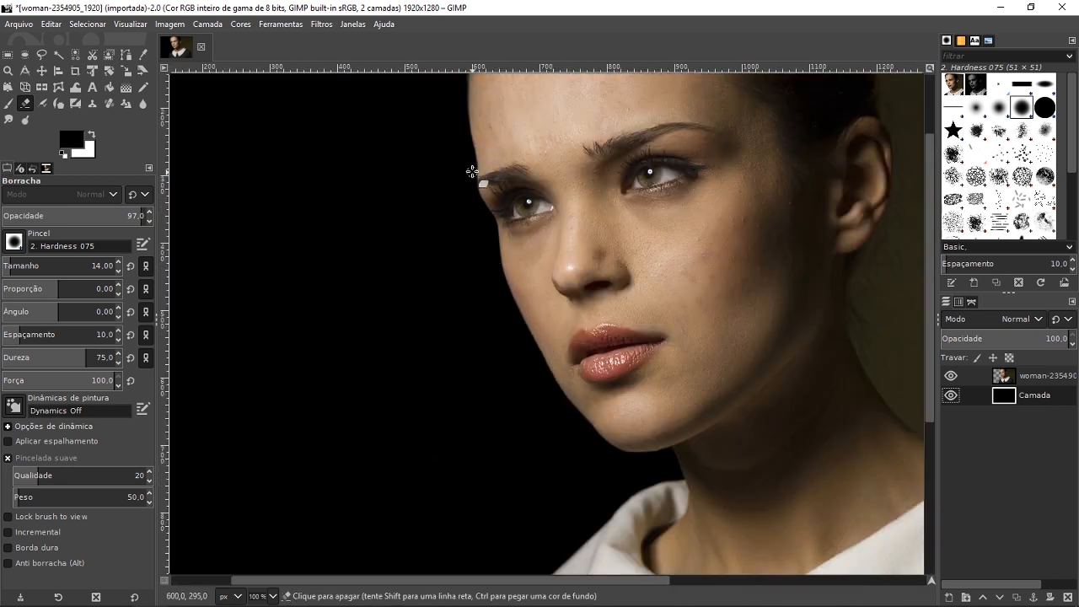
scroll(663, 460, up, 6)
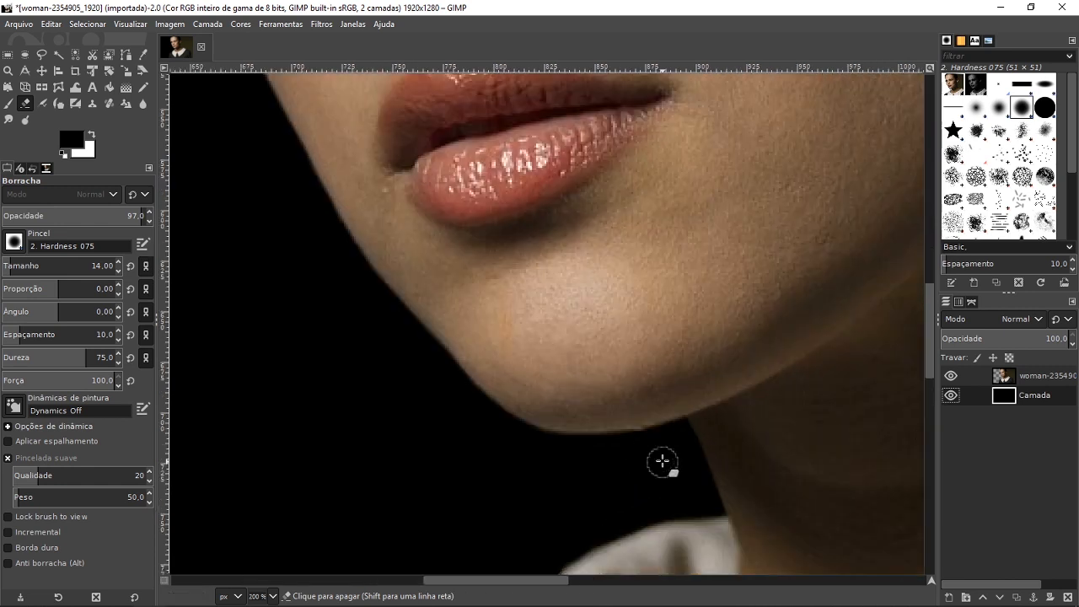
scroll(641, 442, down, 2)
click(1011, 379)
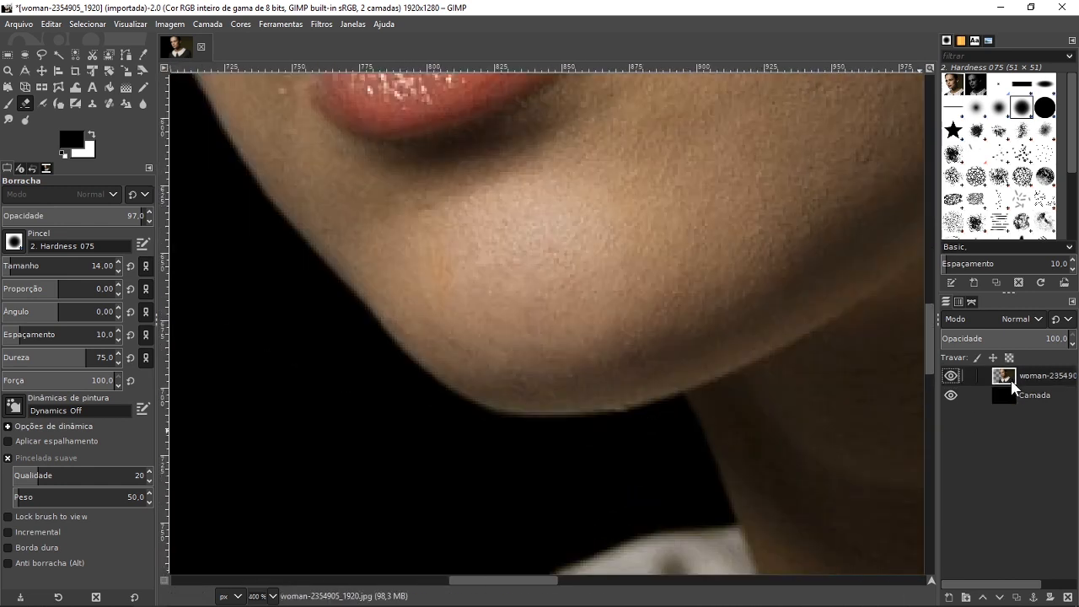
scroll(518, 475, down, 2)
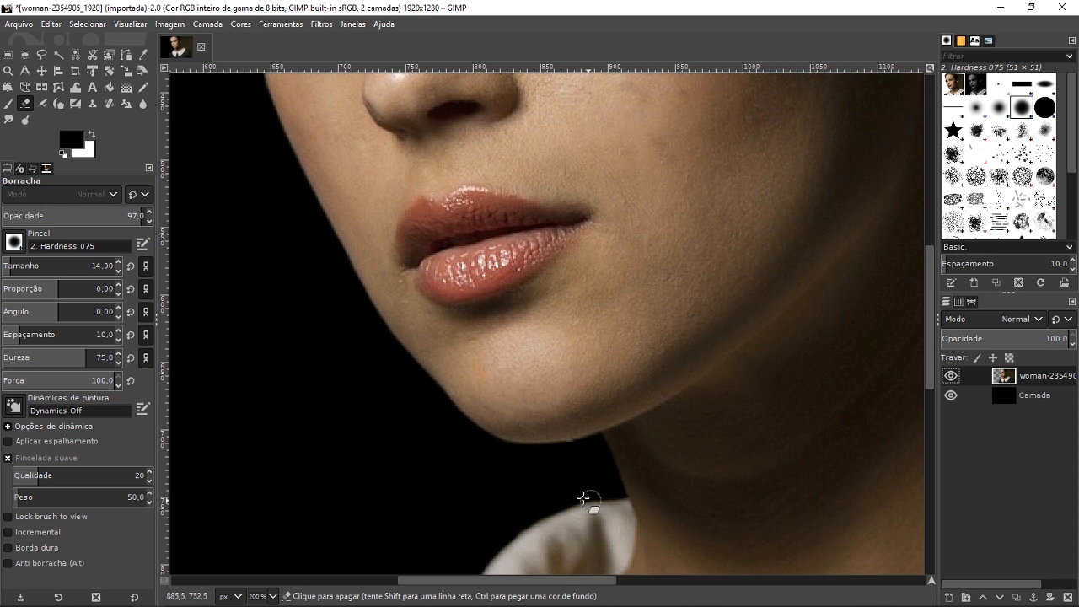
scroll(585, 497, down, 4)
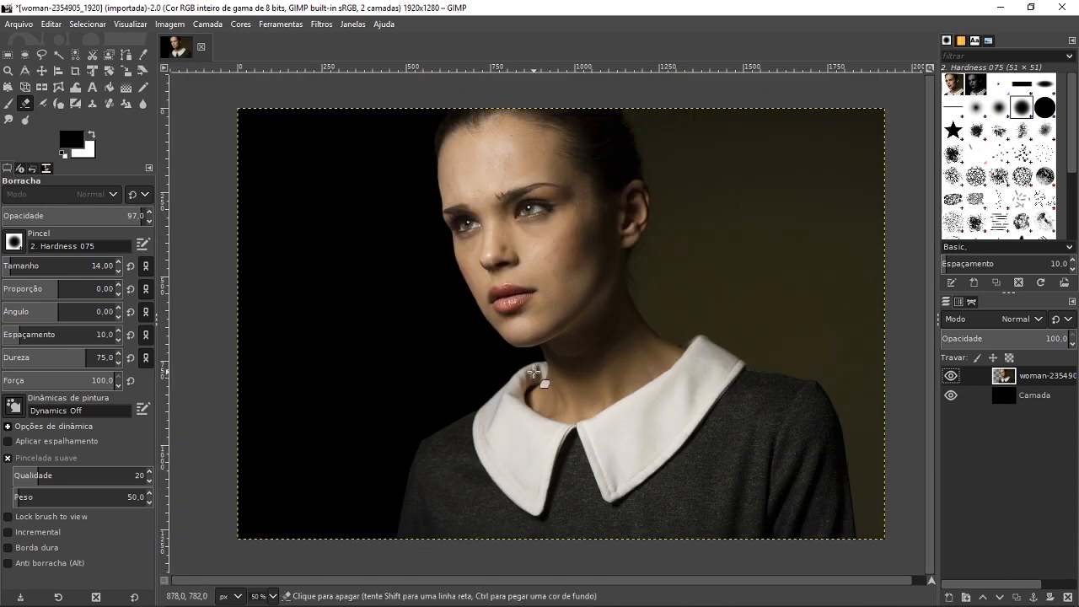
scroll(522, 353, up, 5)
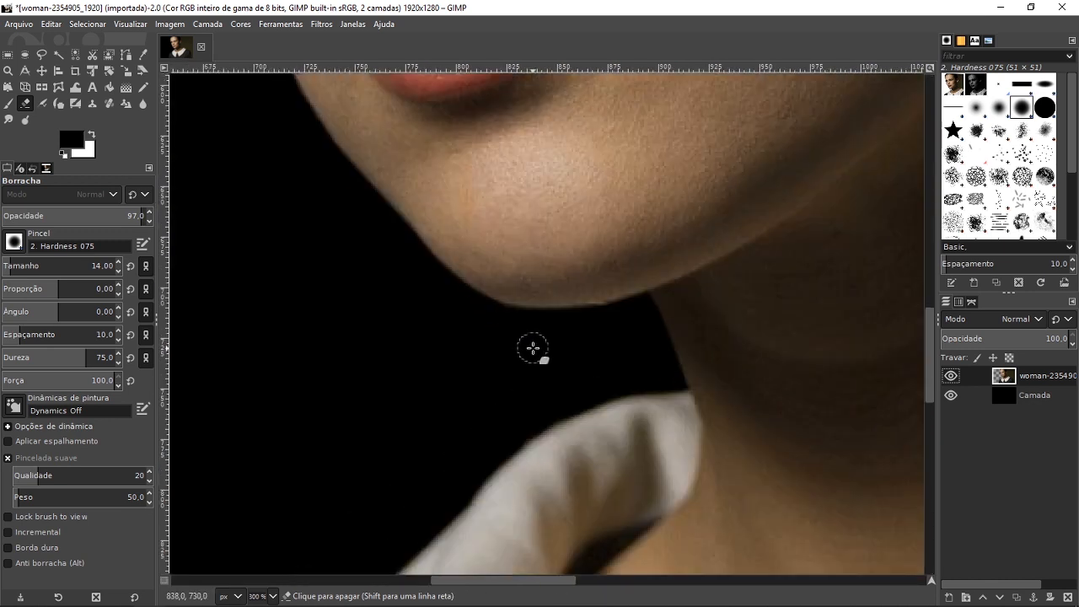
scroll(533, 347, up, 1)
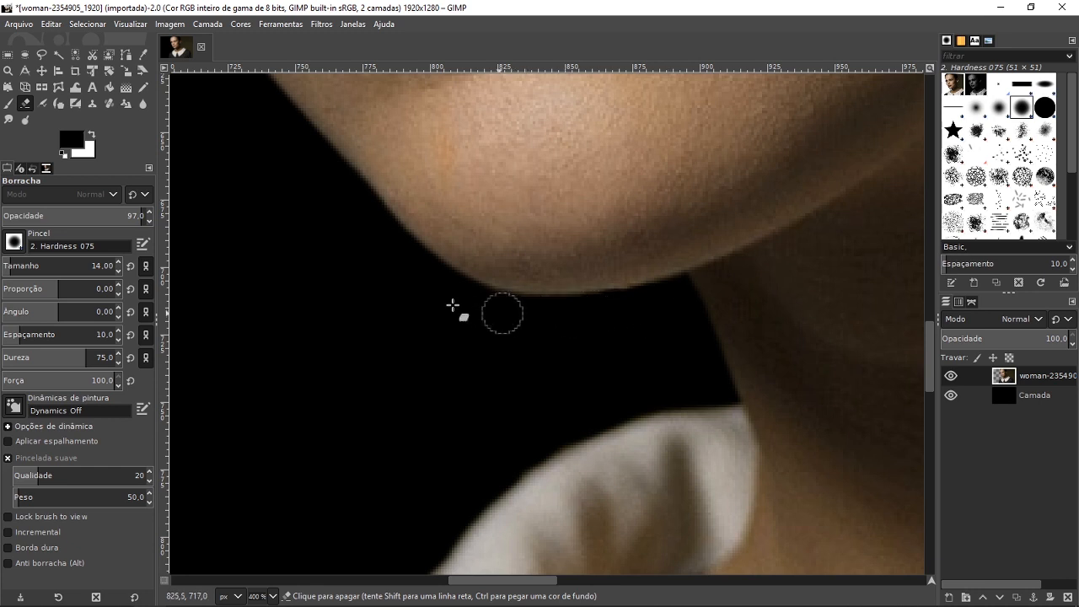
scroll(477, 310, down, 7)
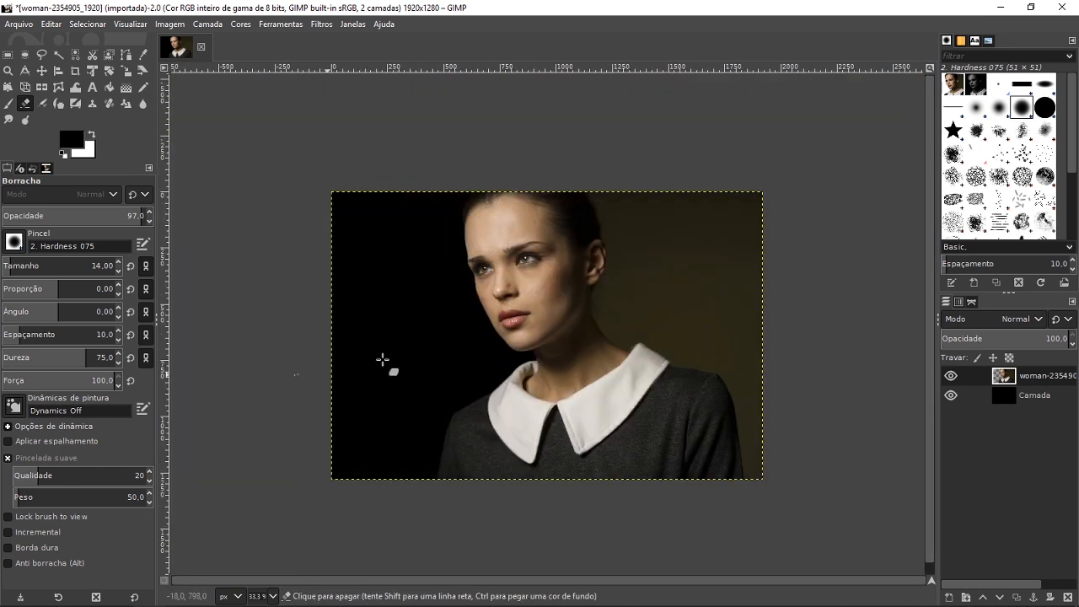
scroll(341, 369, up, 2)
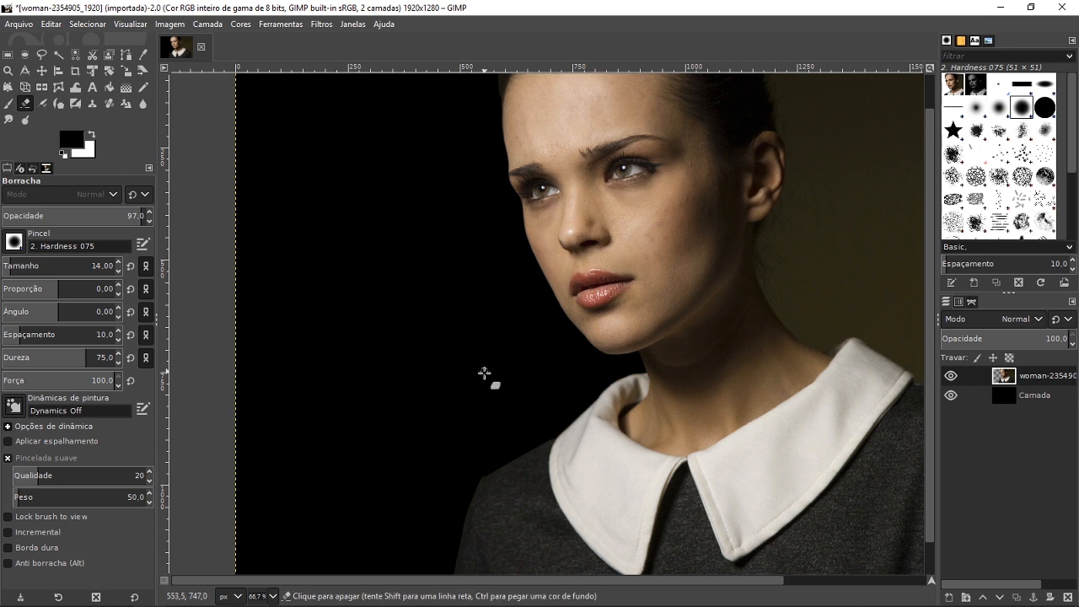
scroll(484, 460, up, 5)
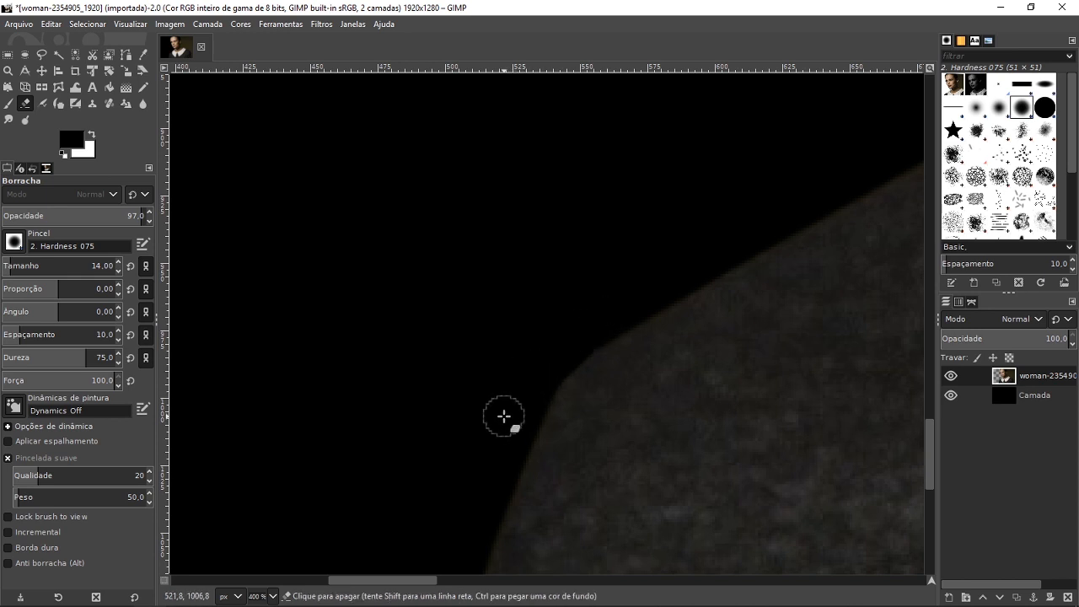
scroll(485, 438, down, 5)
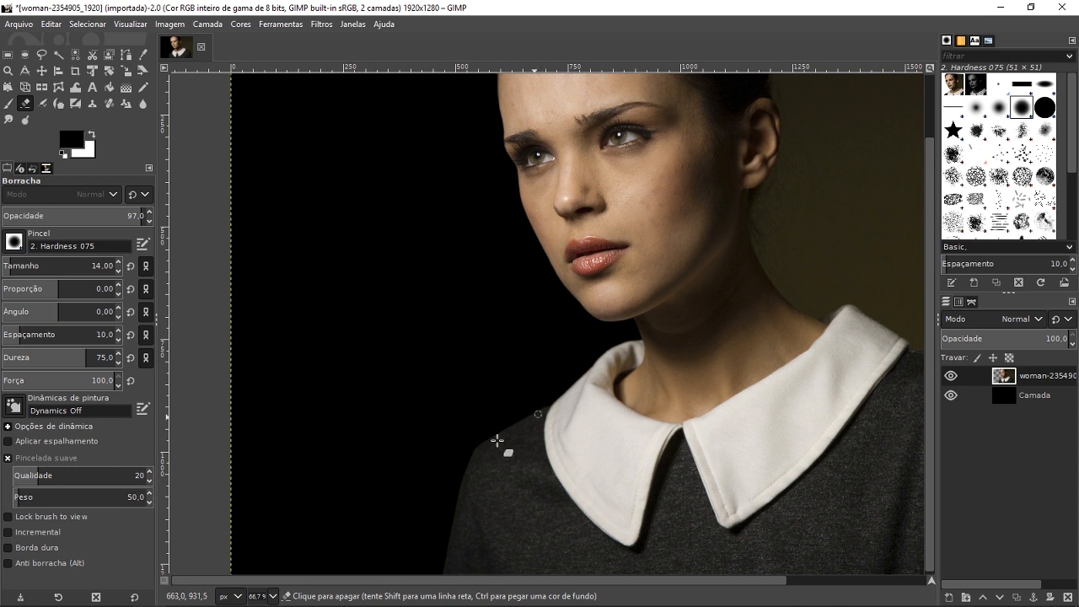
scroll(487, 457, up, 1)
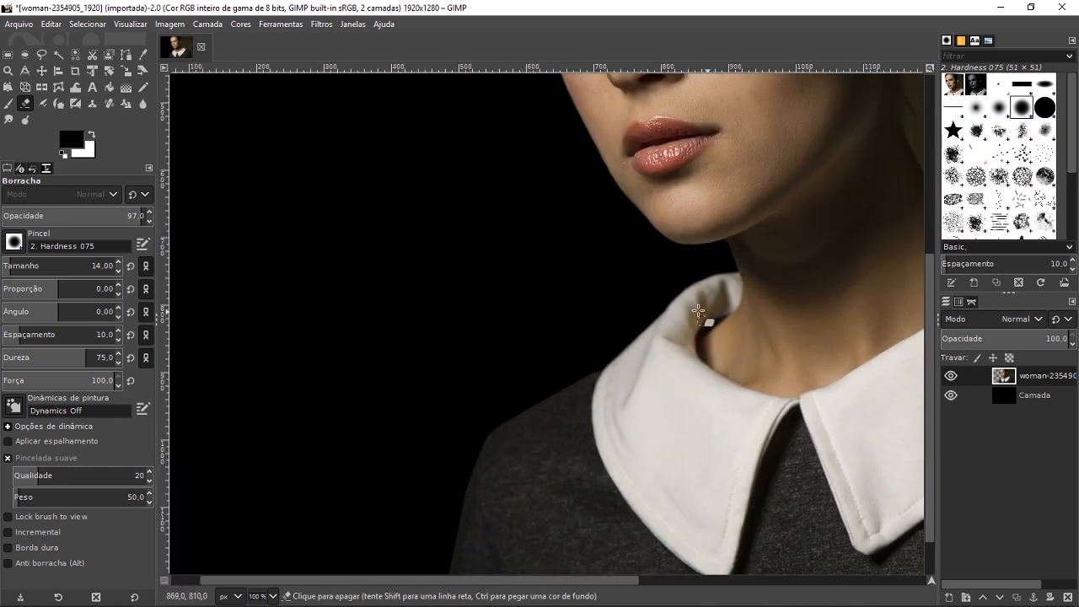
scroll(698, 307, down, 3)
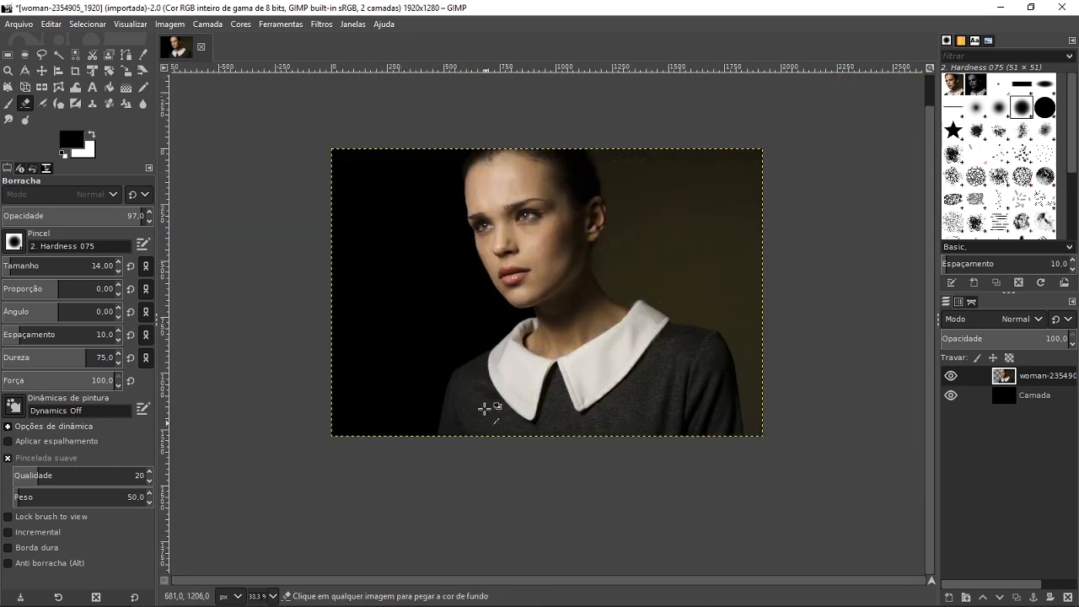
scroll(485, 407, up, 1)
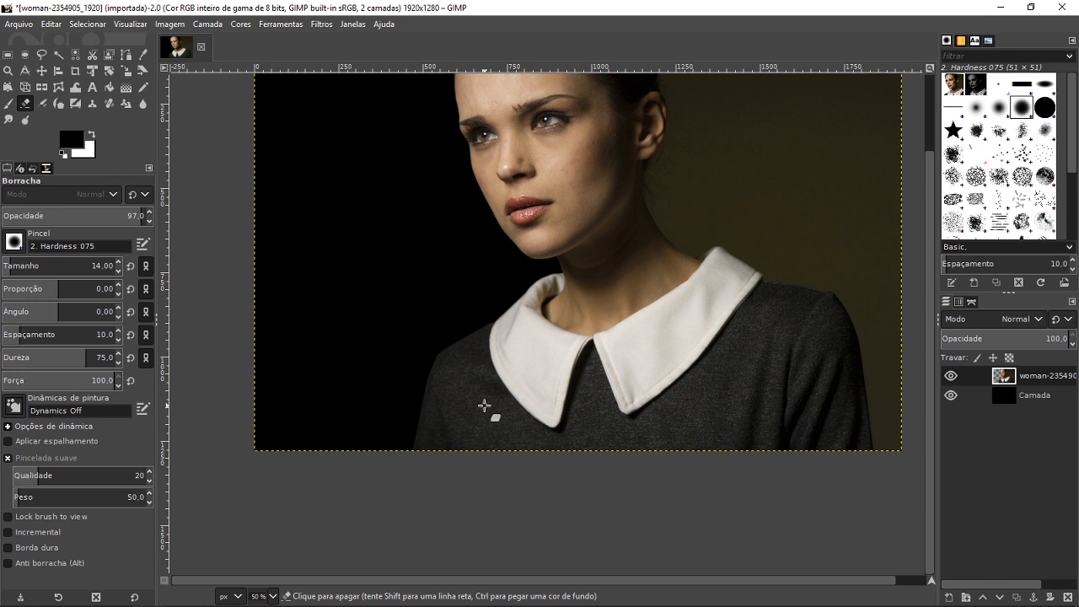
Hide the black layer to compare with transparency, make that layer active and show it again.
click(950, 396)
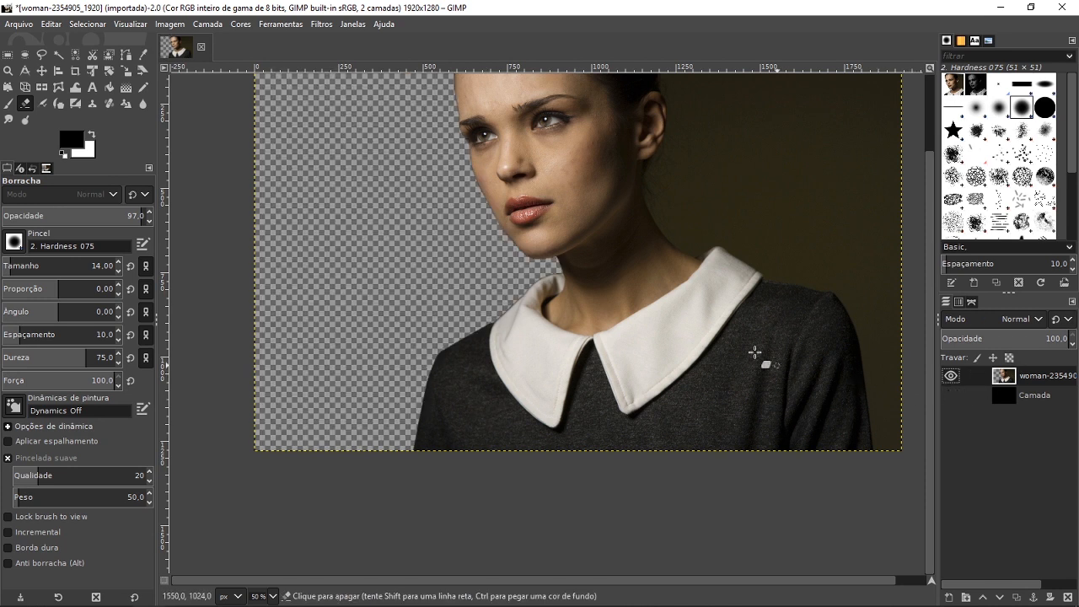
click(1011, 398)
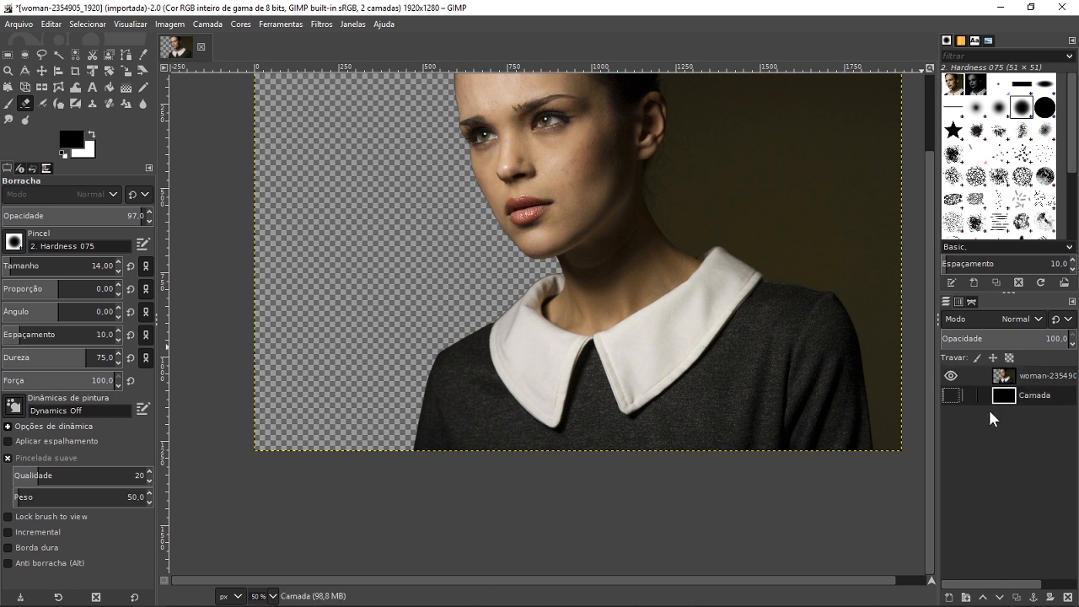
click(951, 396)
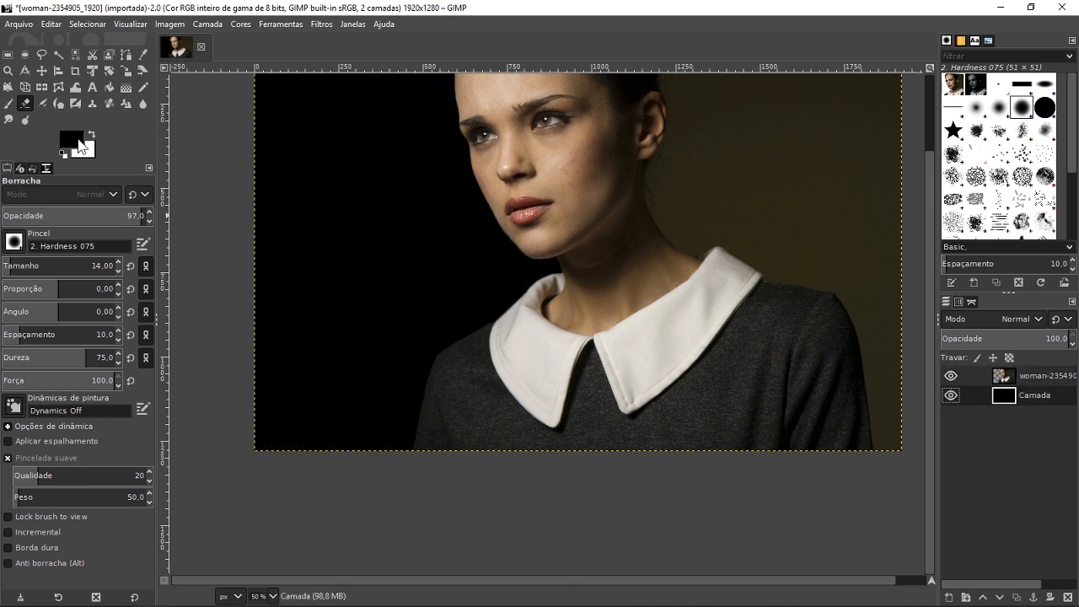
Swap the foreground and background colours and fill the backdrop layer with white to check the cut-out against it.
click(91, 135)
drag(71, 139, 350, 247)
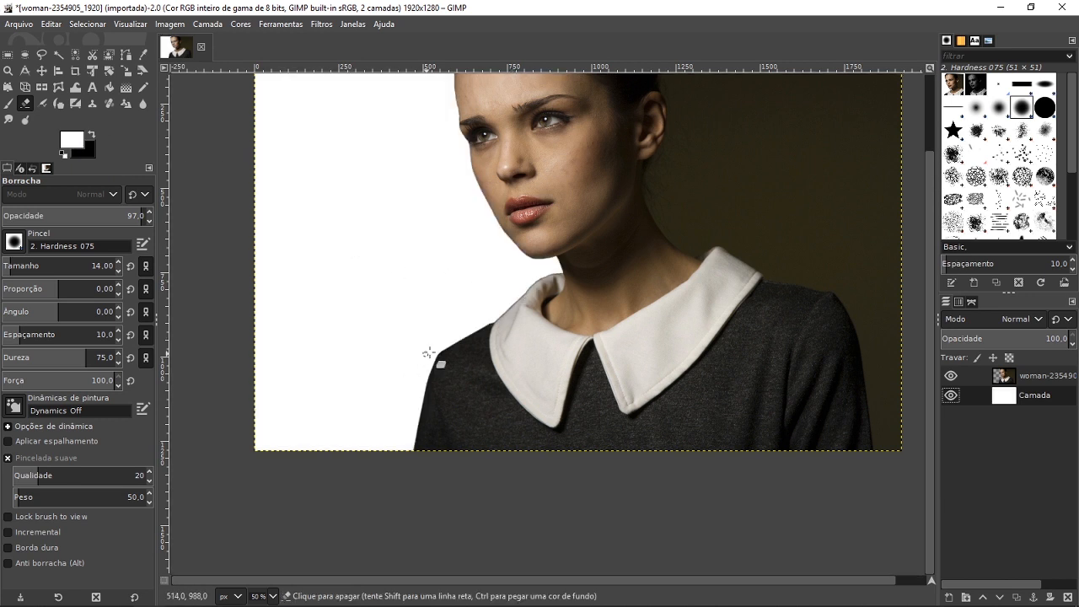
scroll(430, 353, up, 3)
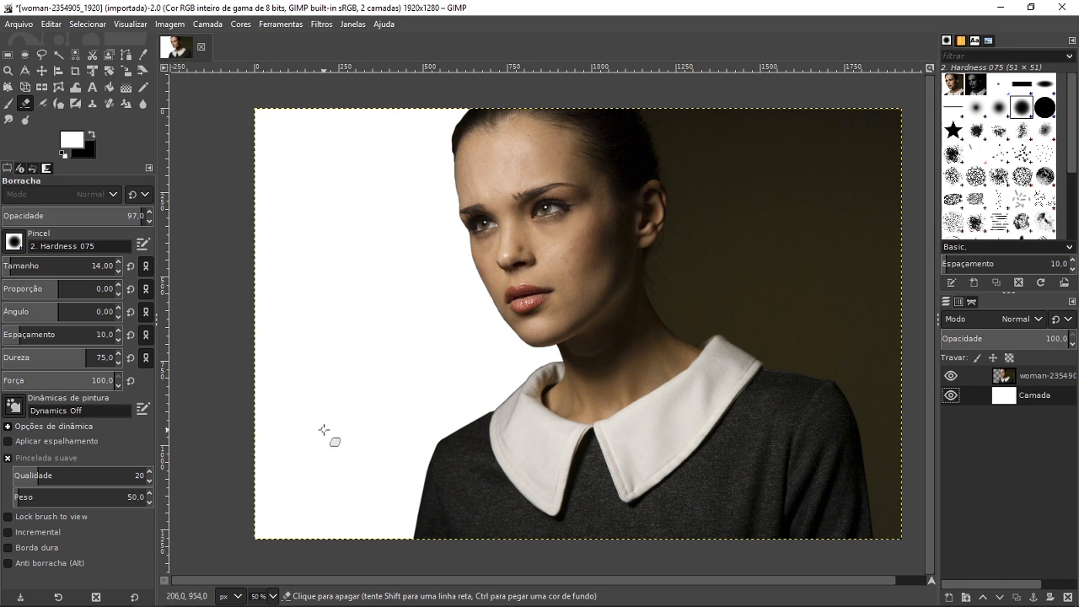
Fill the backdrop layer with the black background colour and inspect the sleeve and shoulder edges against it.
key(ctrl+period)
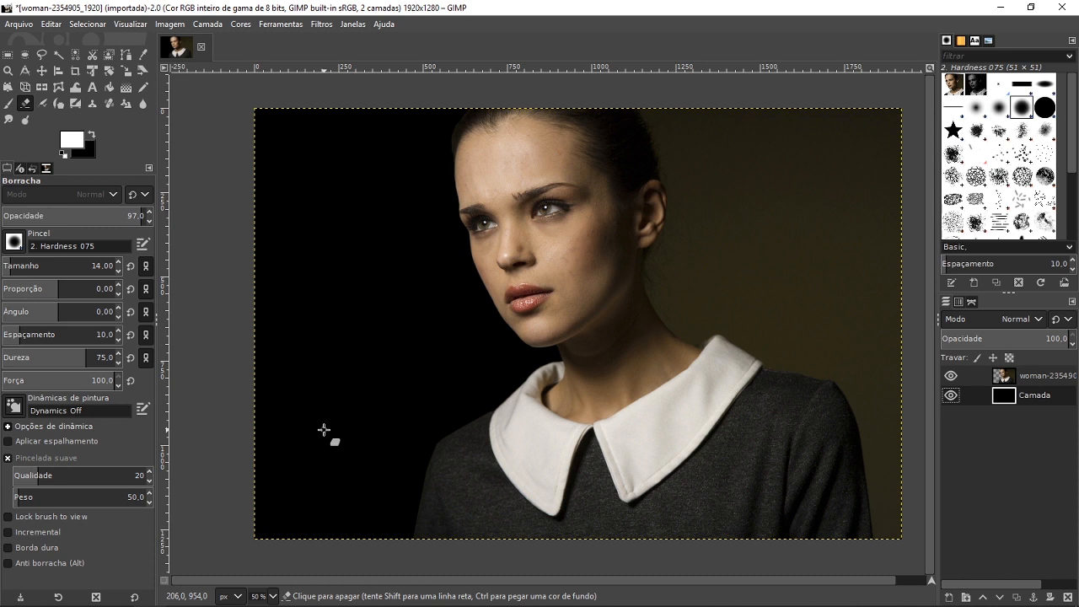
ctrl+scroll(396, 494, up, 5)
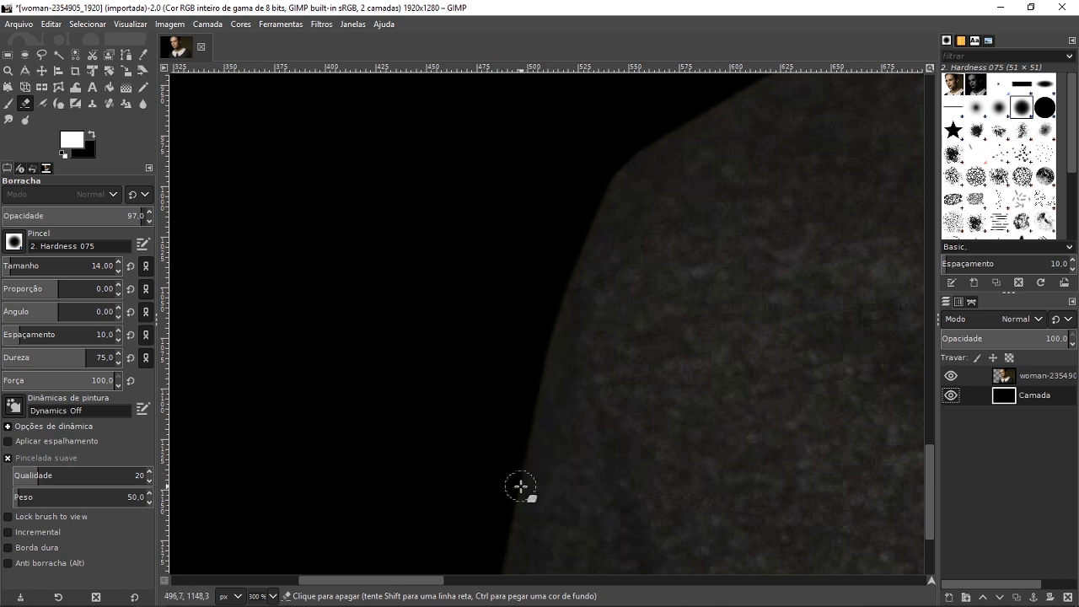
scroll(521, 486, up, 3)
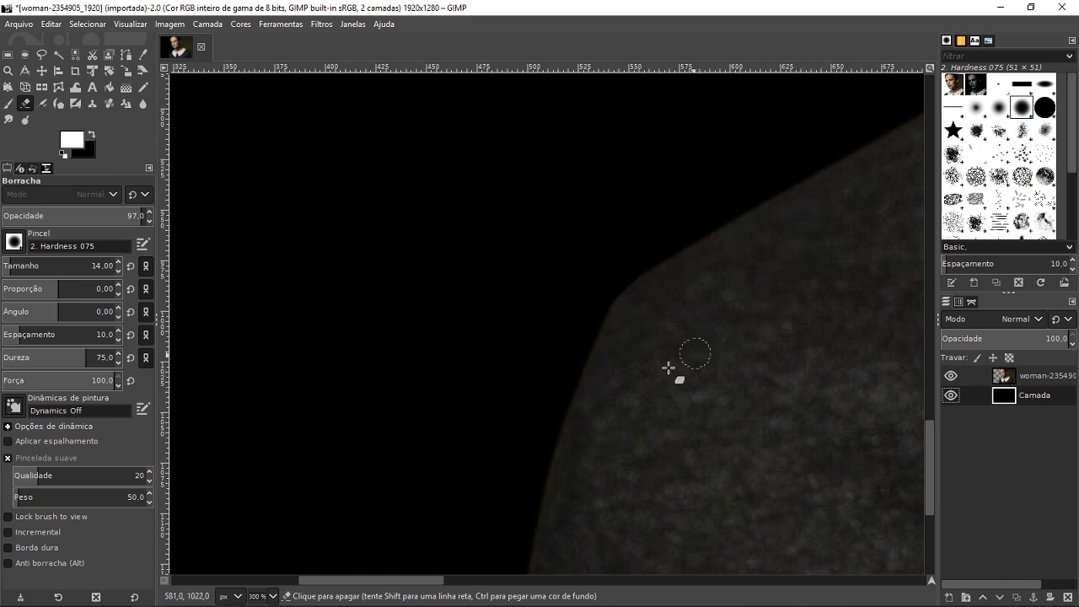
scroll(604, 407, down, 5)
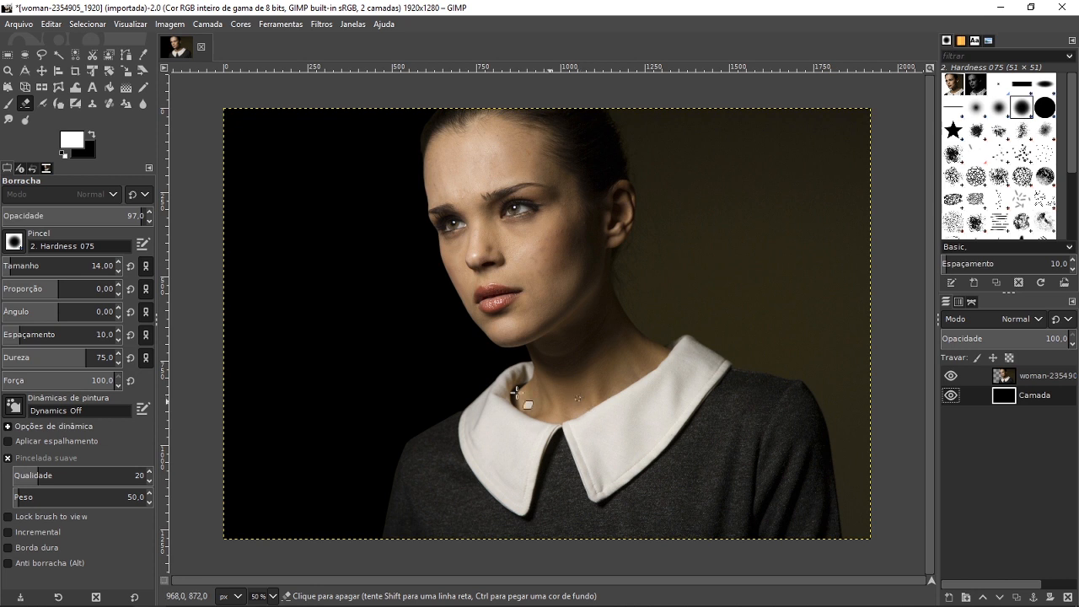
Begin a Free Select outline at the image's bottom border and trace upward along the sleeve edge beside the black backdrop.
click(42, 55)
key(2)
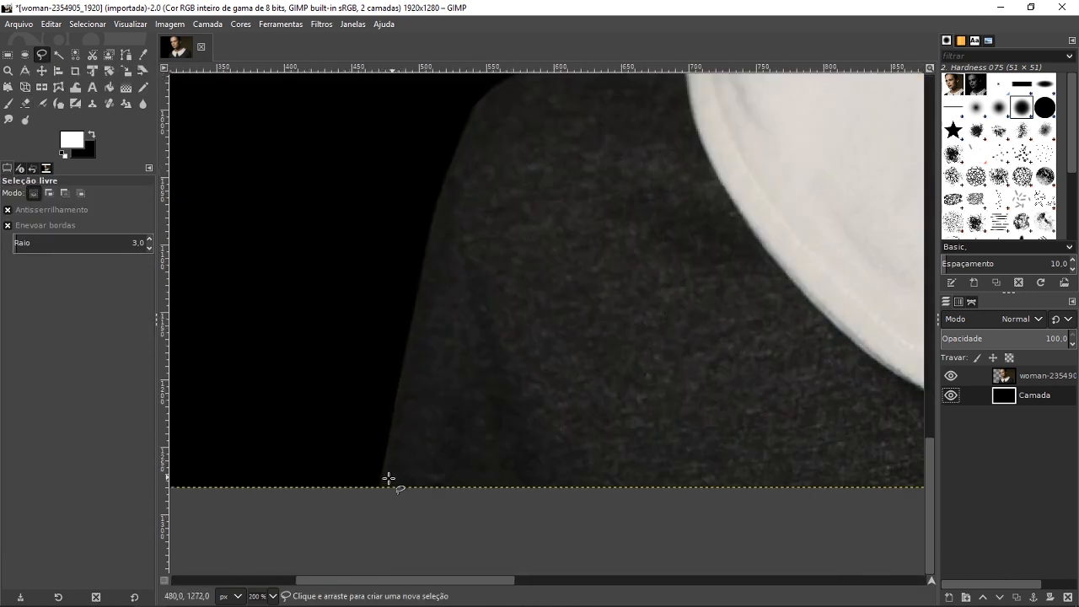
click(382, 486)
click(382, 474)
click(385, 467)
scroll(389, 443, up, 3)
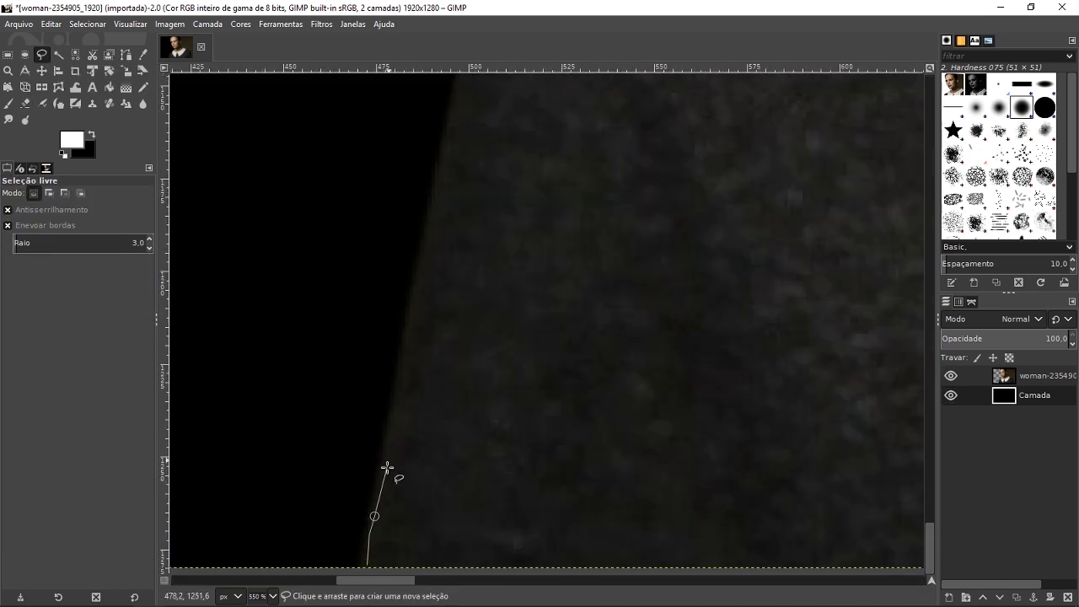
drag(376, 494, 396, 374)
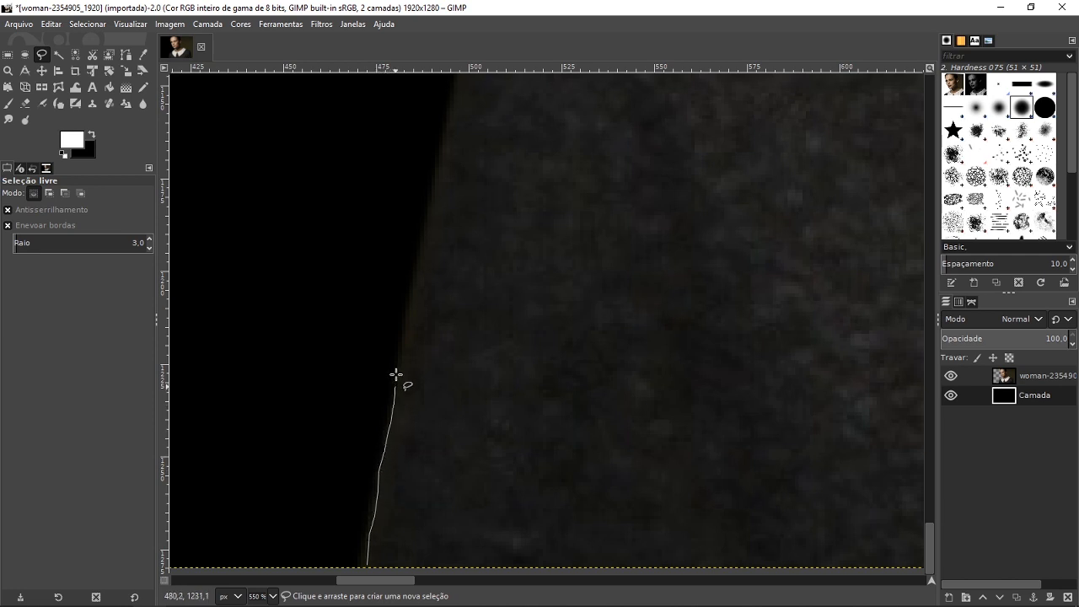
scroll(397, 391, down, 5)
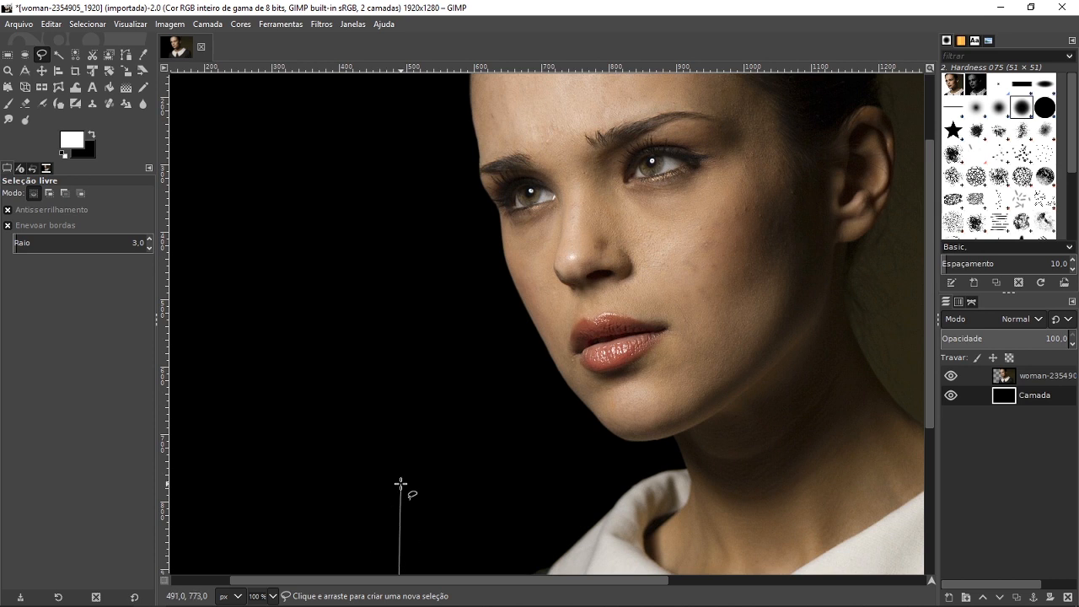
scroll(400, 483, down, 4)
scroll(377, 496, down, 3)
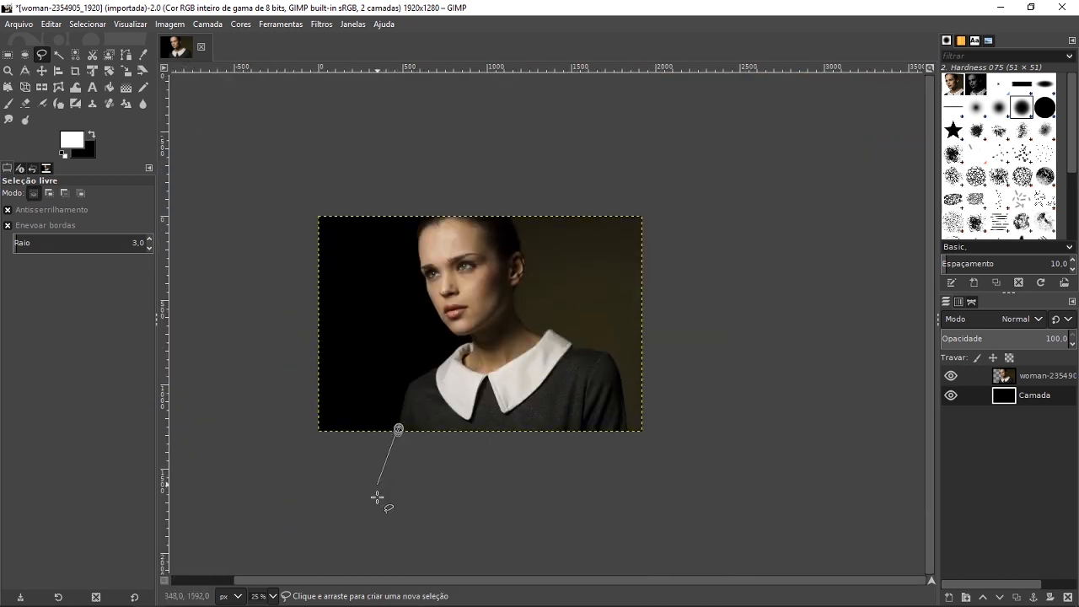
scroll(398, 405, up, 1)
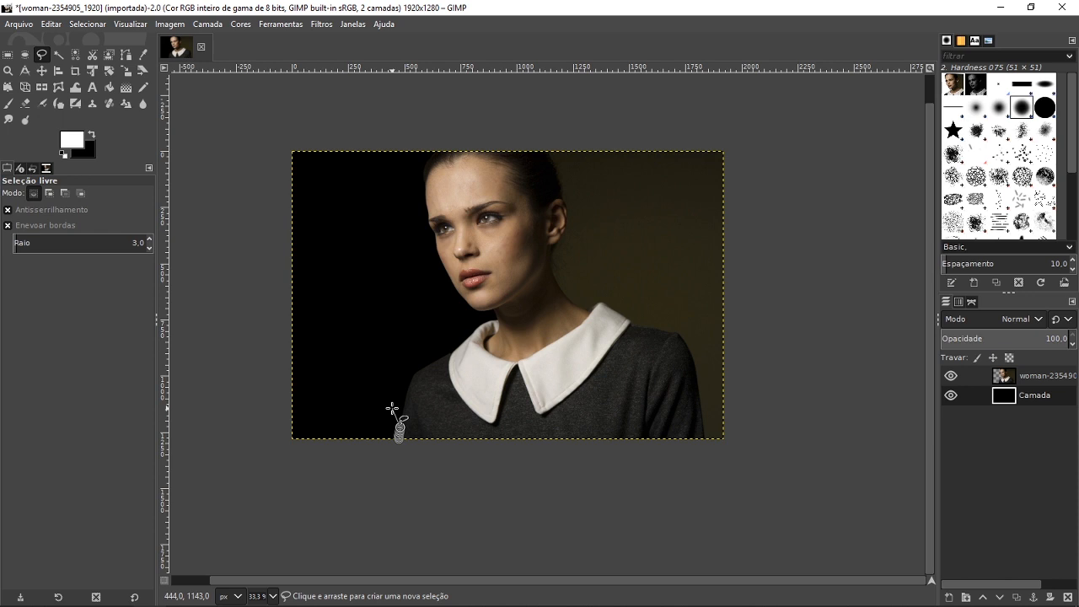
scroll(391, 409, up, 1)
click(399, 466)
scroll(396, 379, up, 1)
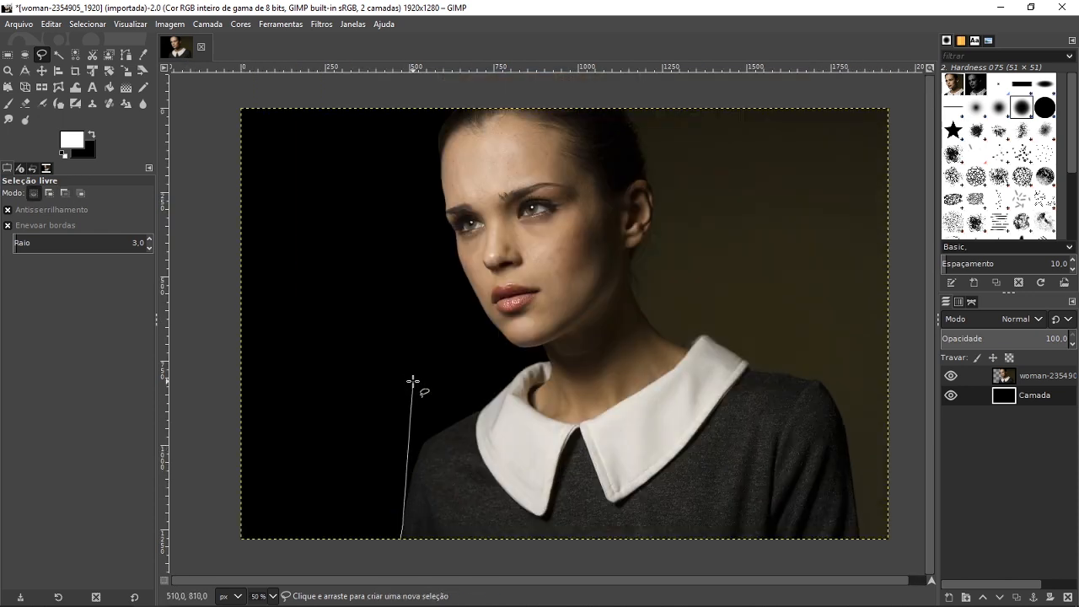